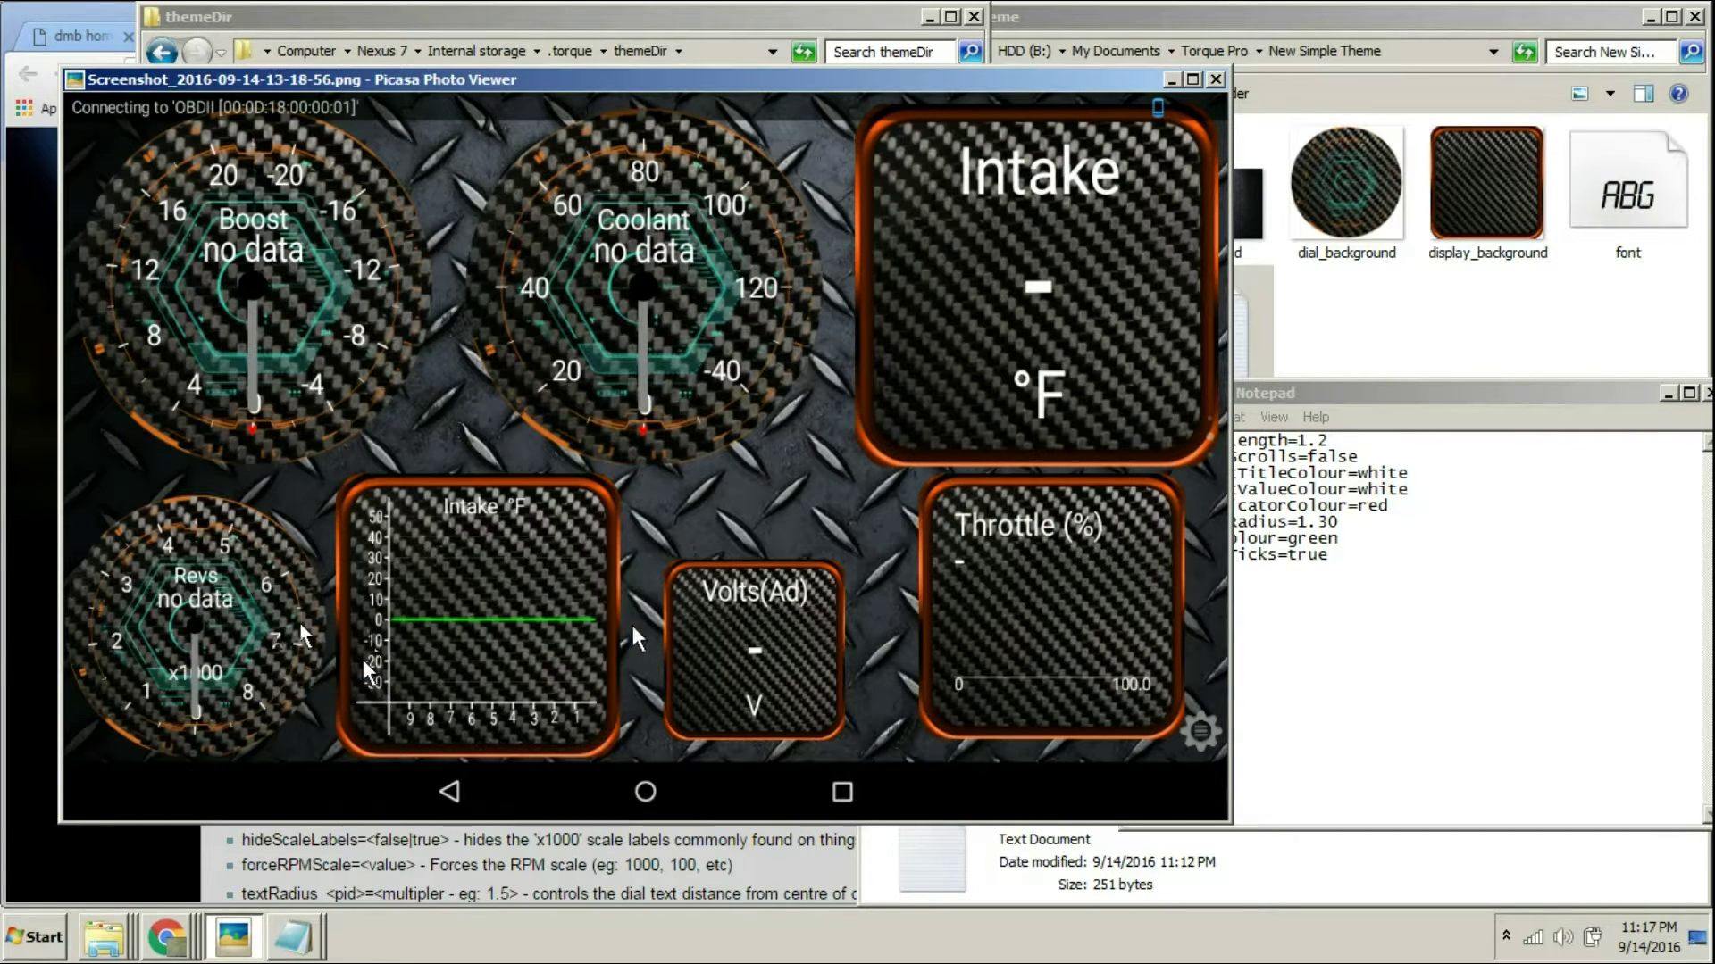
left_click(1446, 727)
type("dialStartAngle_0c=90 dialStopAngle_0c=90")
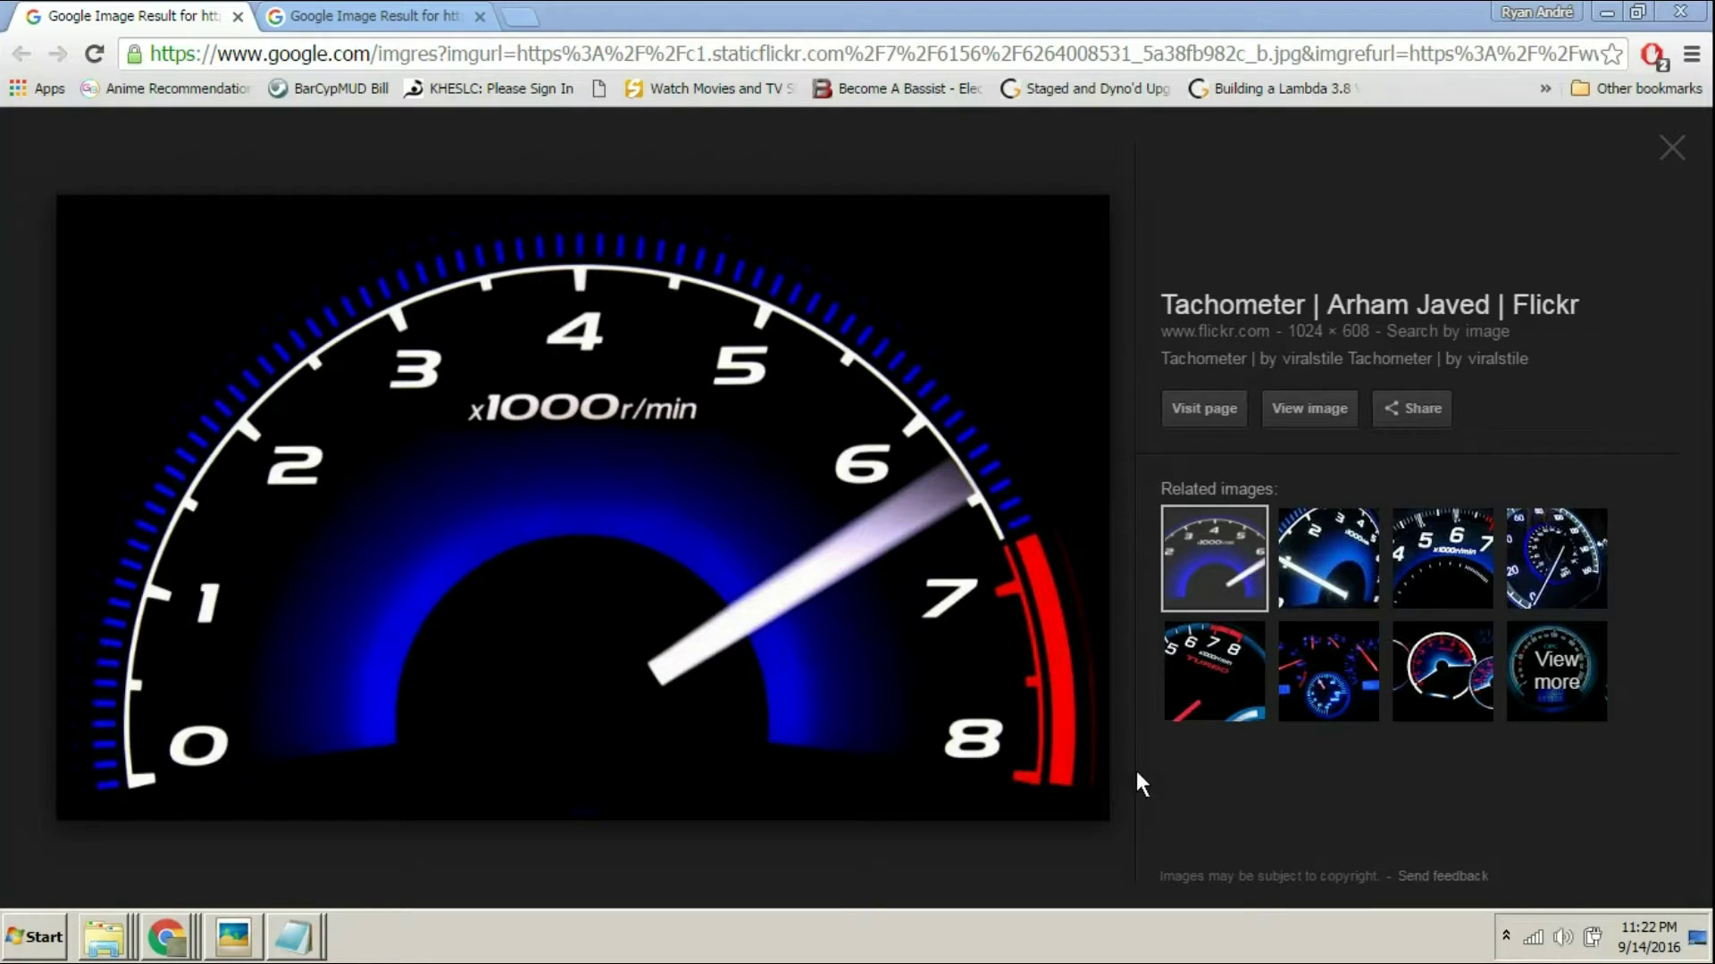
Open the blue tachometer picture at full size and save it as a JPEG in the Torque Pro folder
left_click(1291, 409)
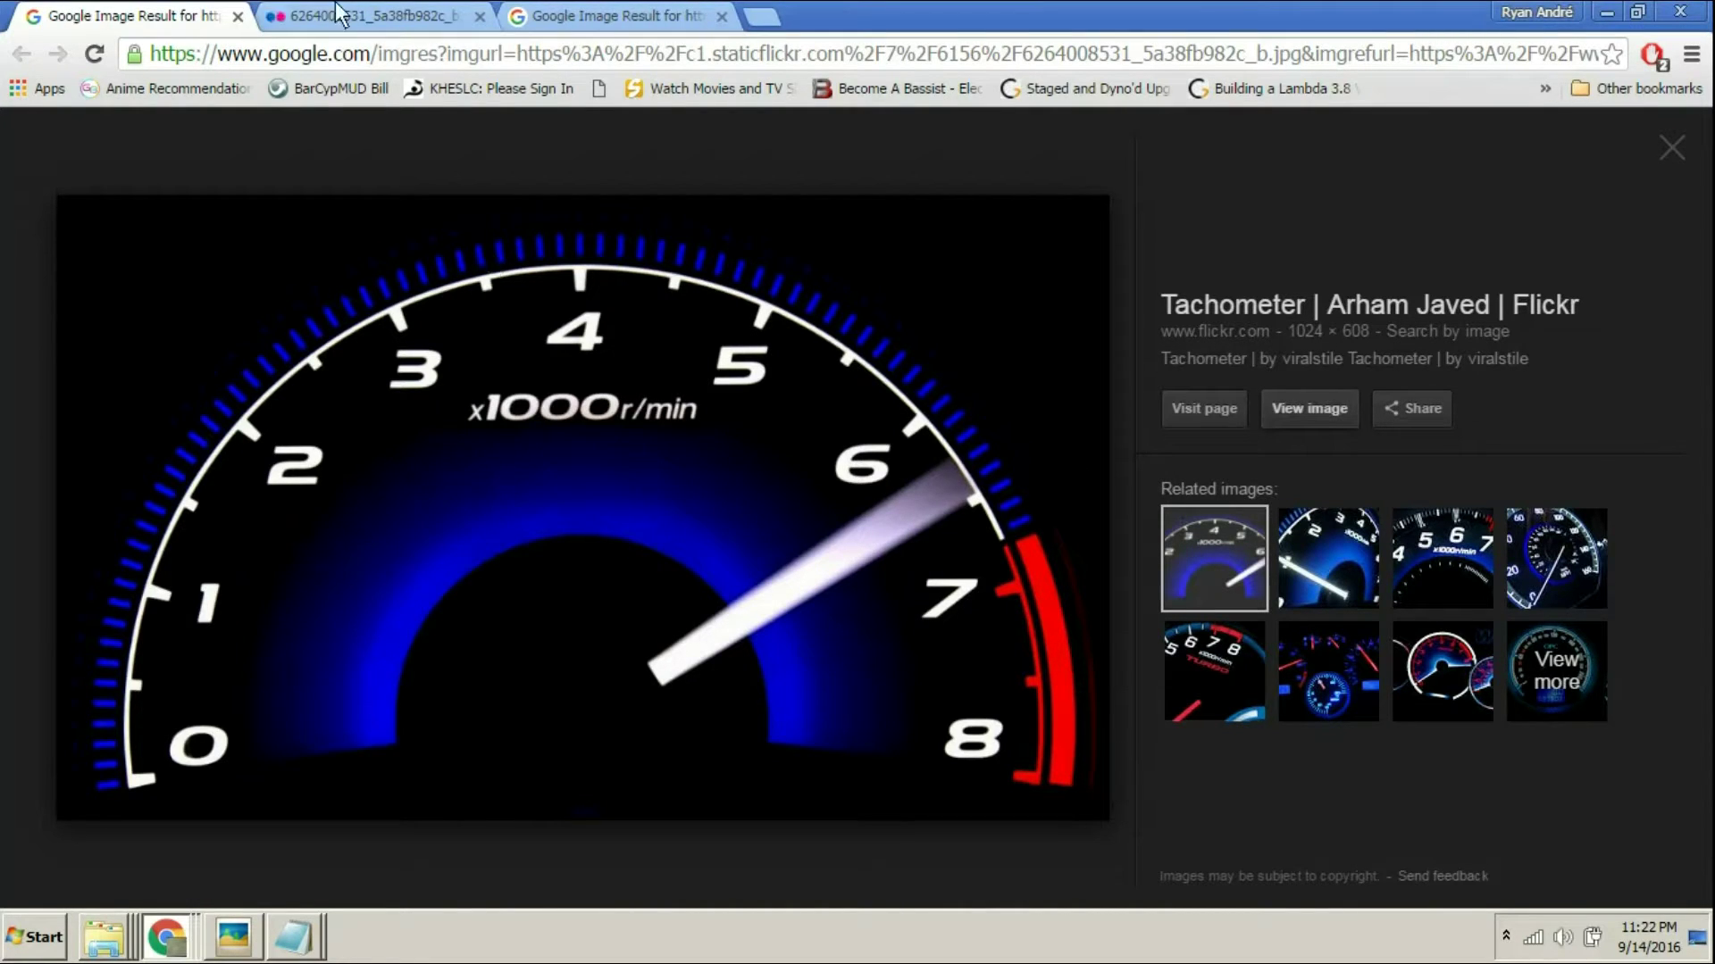
key("ctrl+w")
right_click(557, 421)
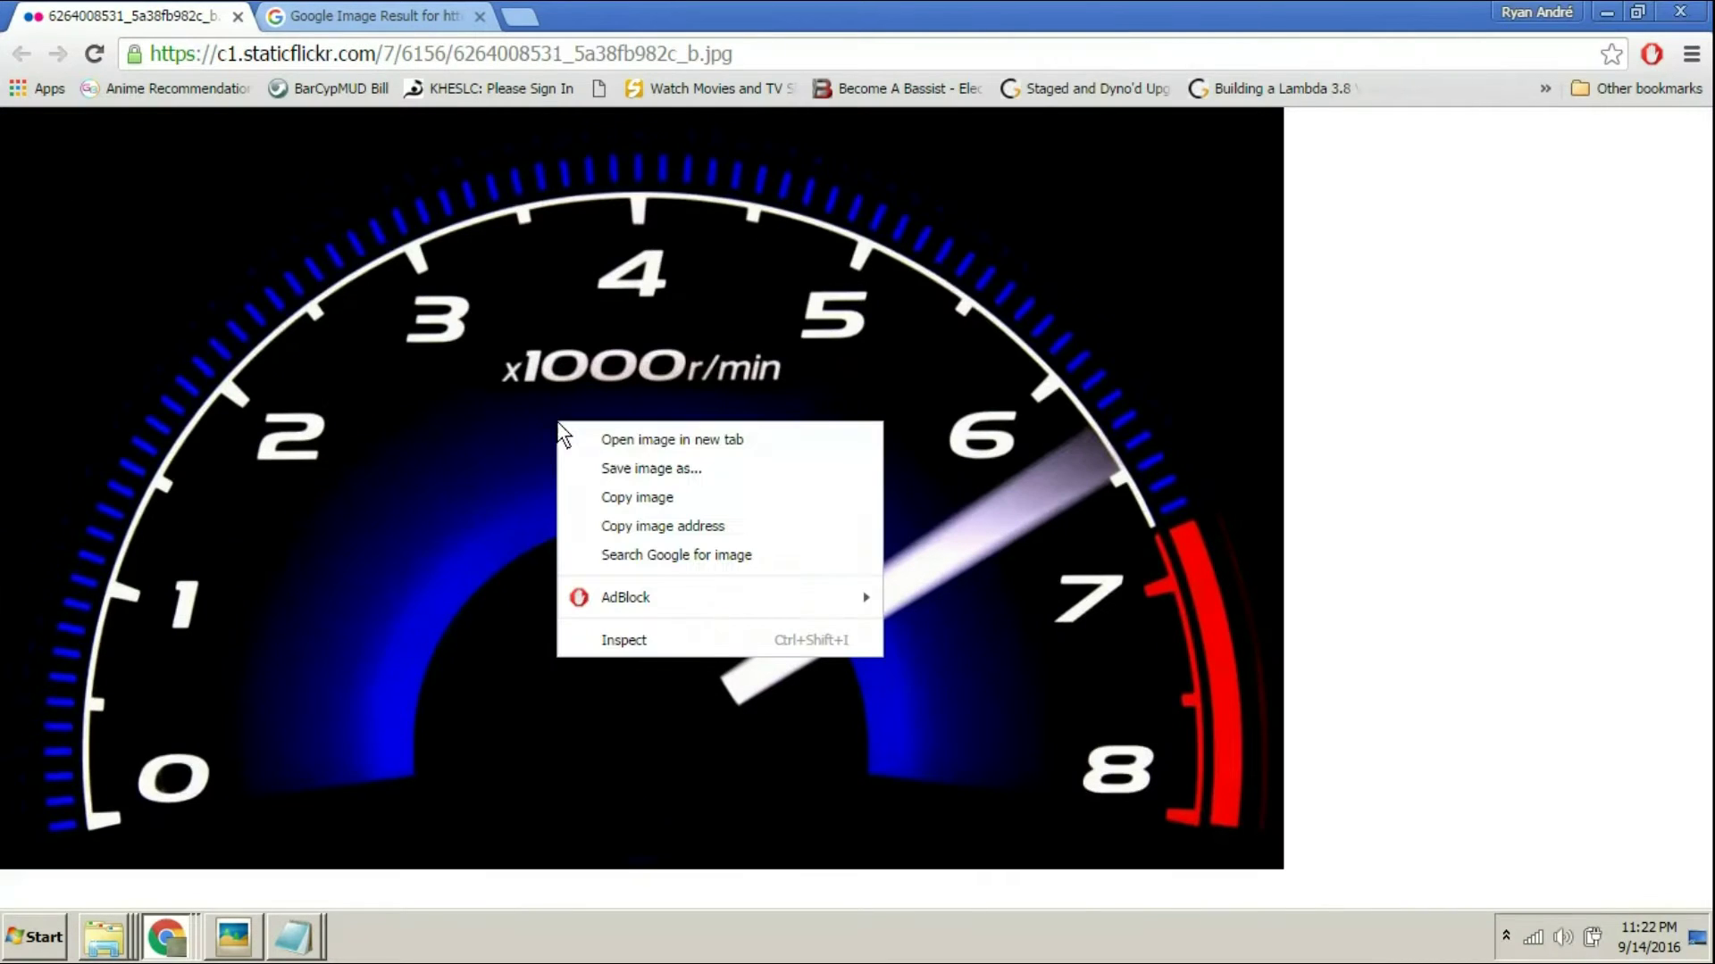
left_click(636, 468)
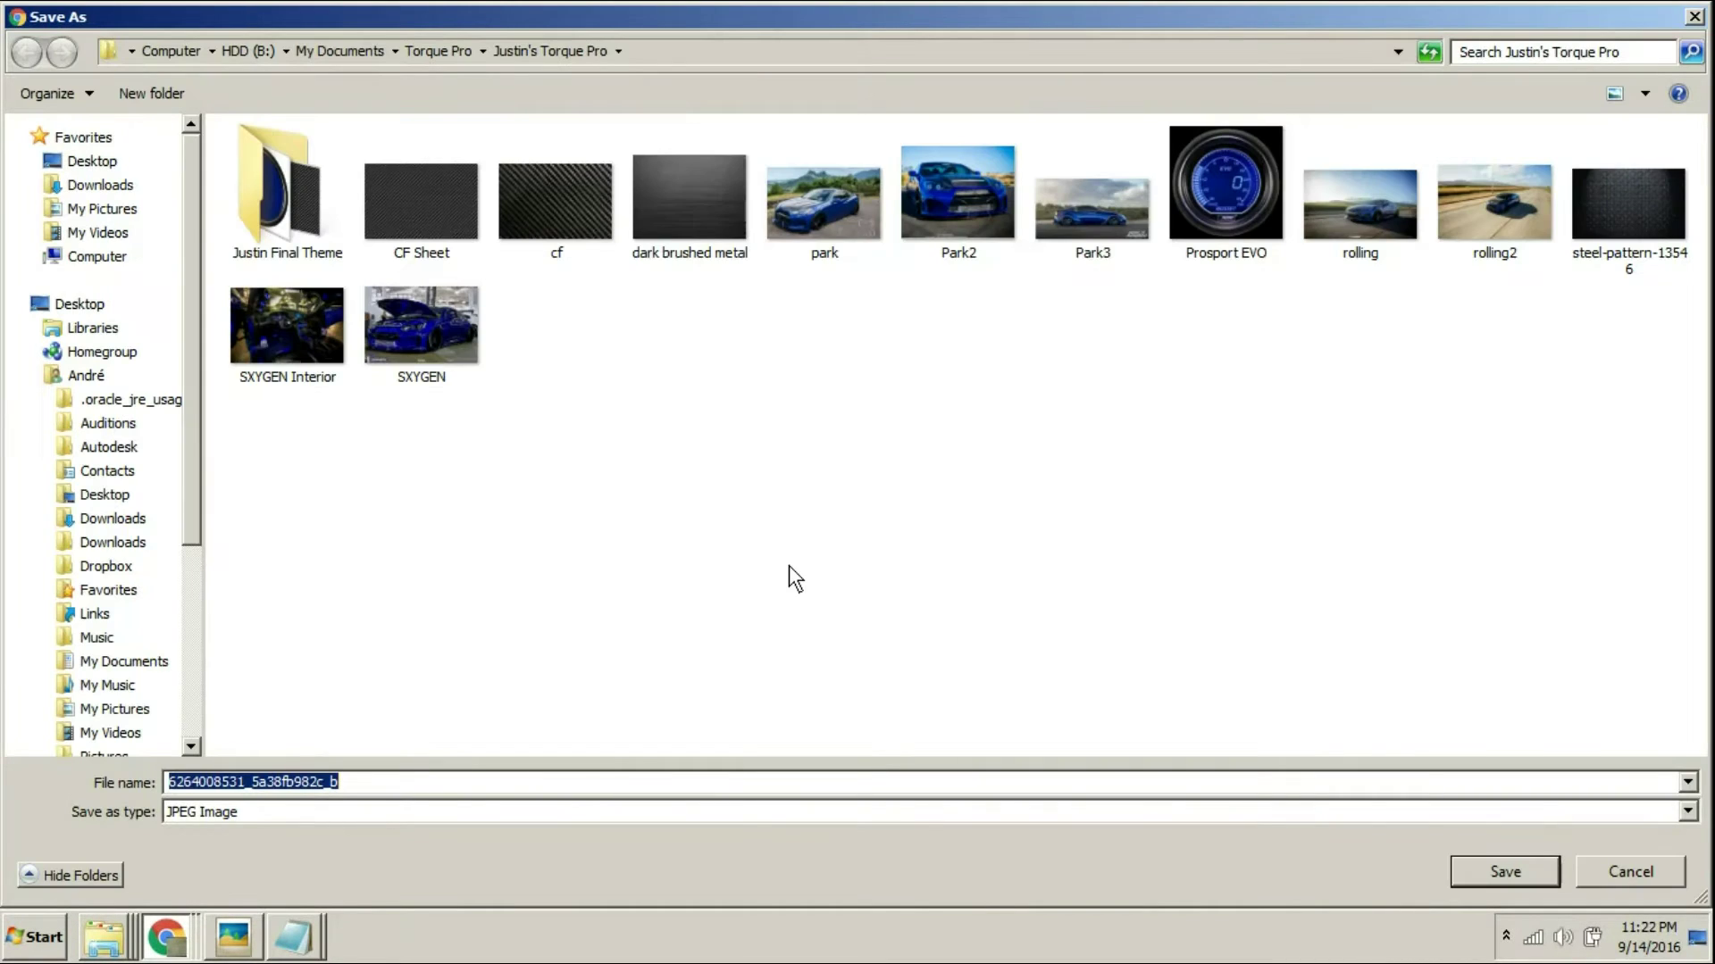
left_click(439, 51)
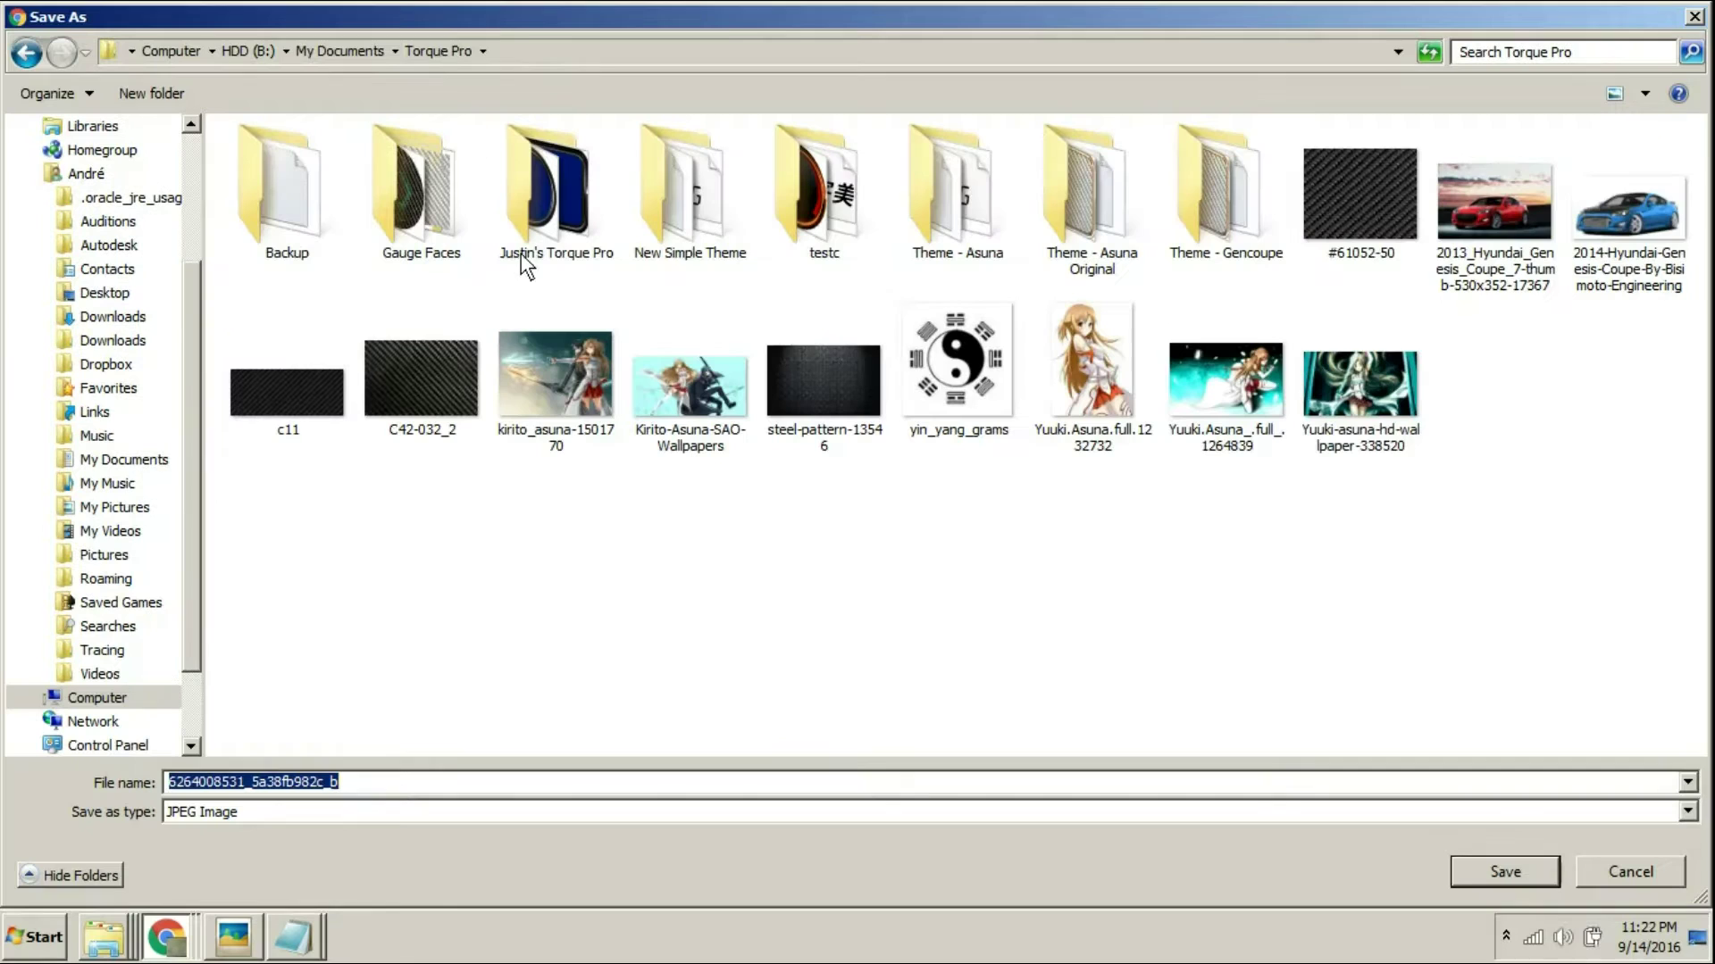
left_click(1500, 871)
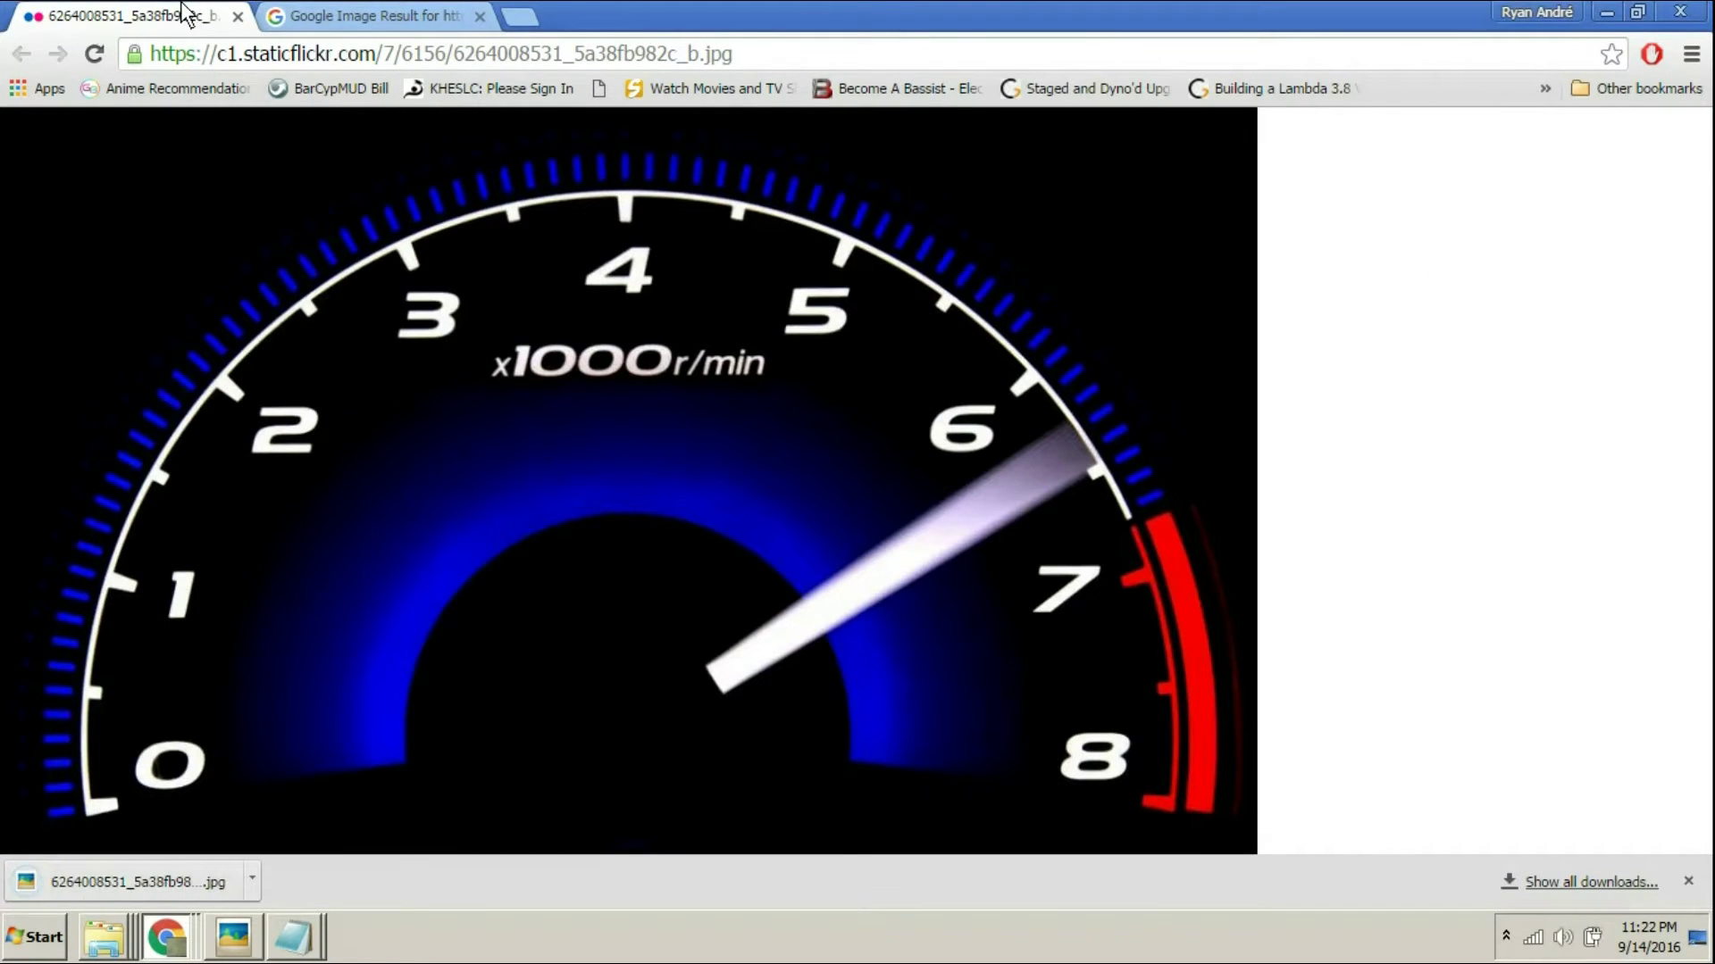
left_click(237, 16)
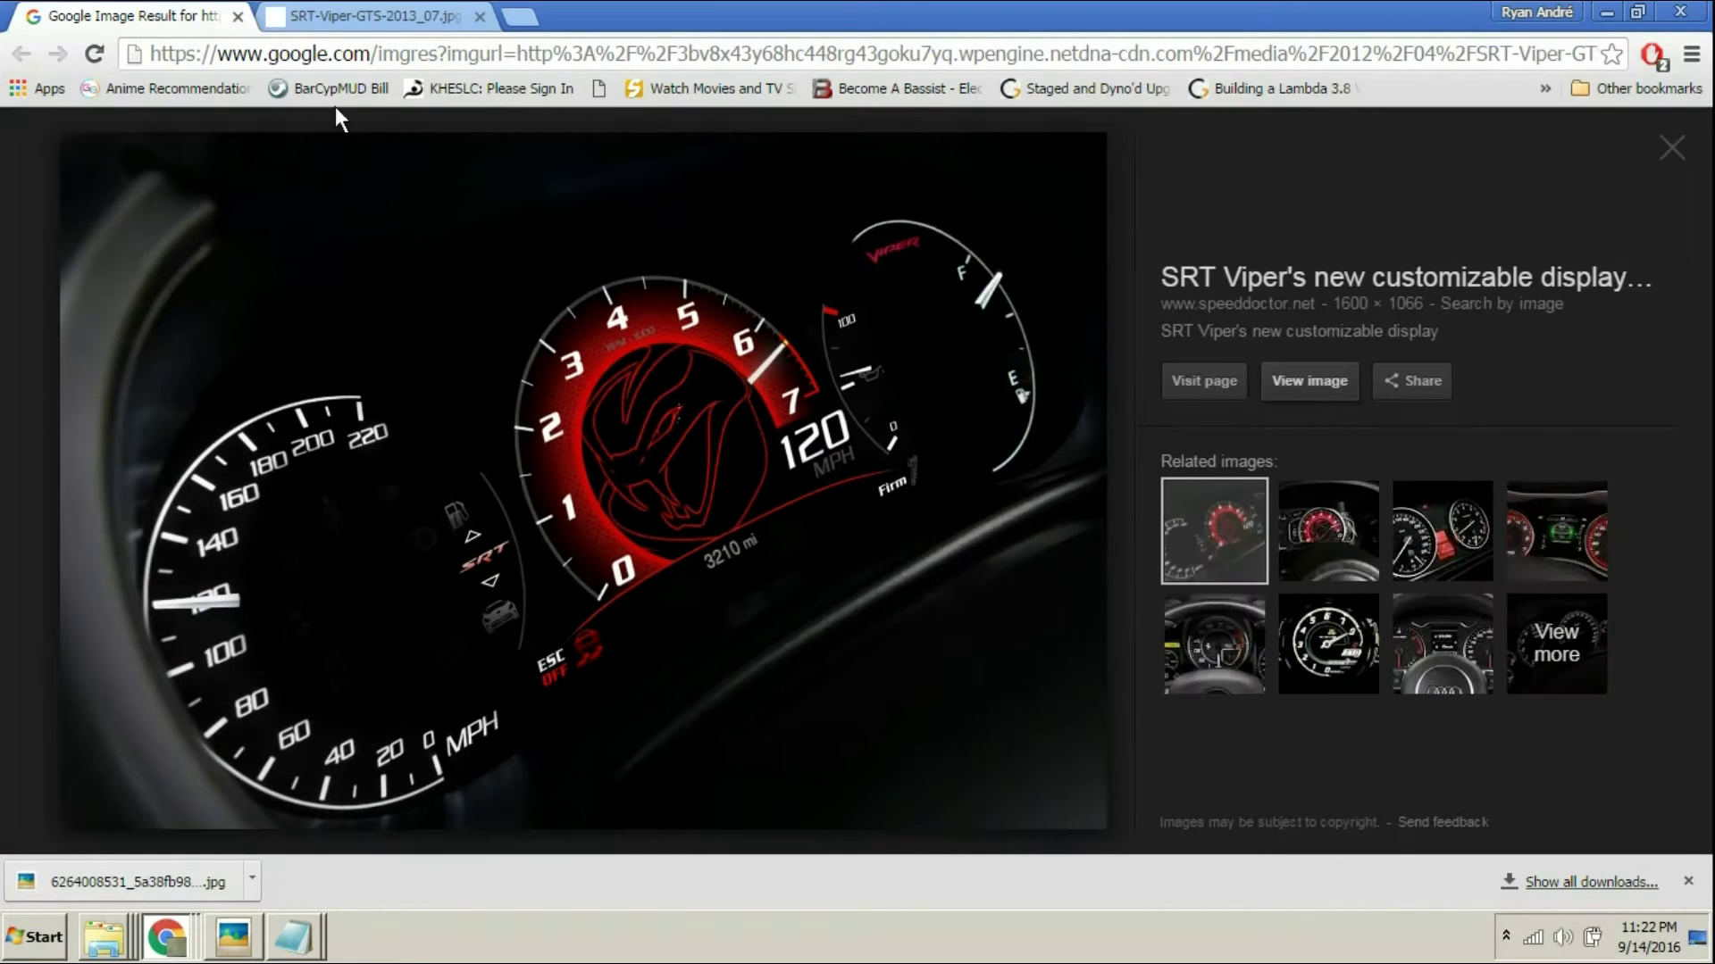
Save the full-size Viper dashboard picture as SRT-Viper-GTS-2013_07 in the Torque Pro folder
left_click(237, 16)
right_click(387, 280)
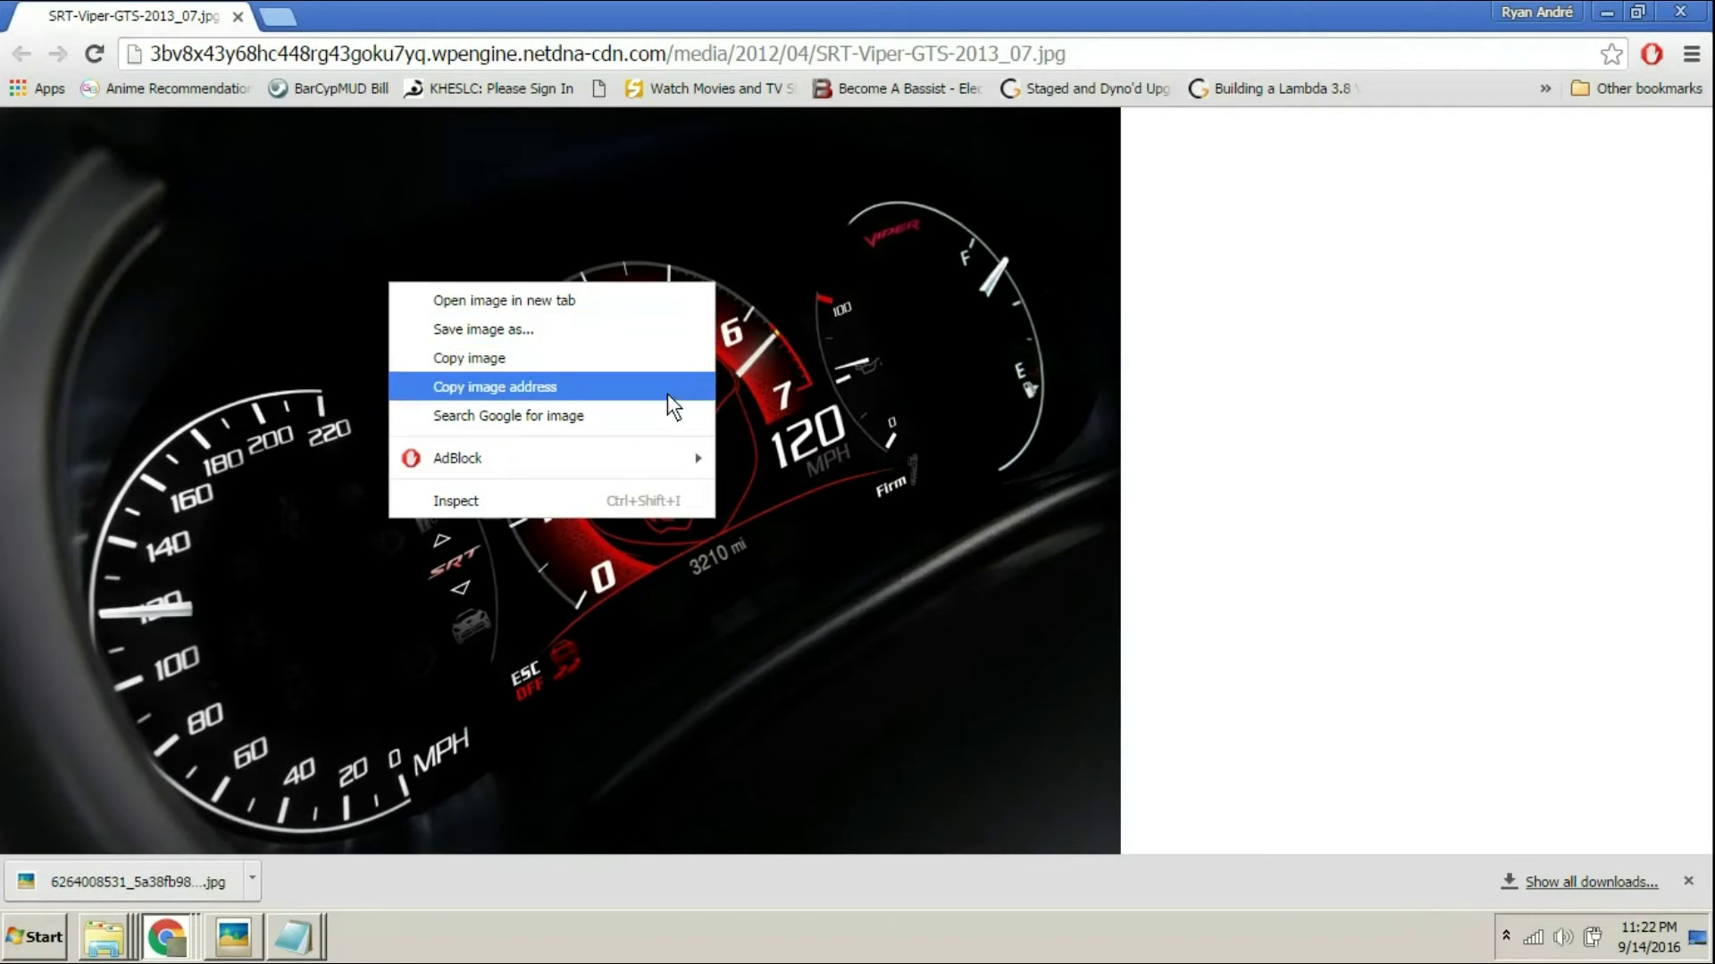
left_click(662, 328)
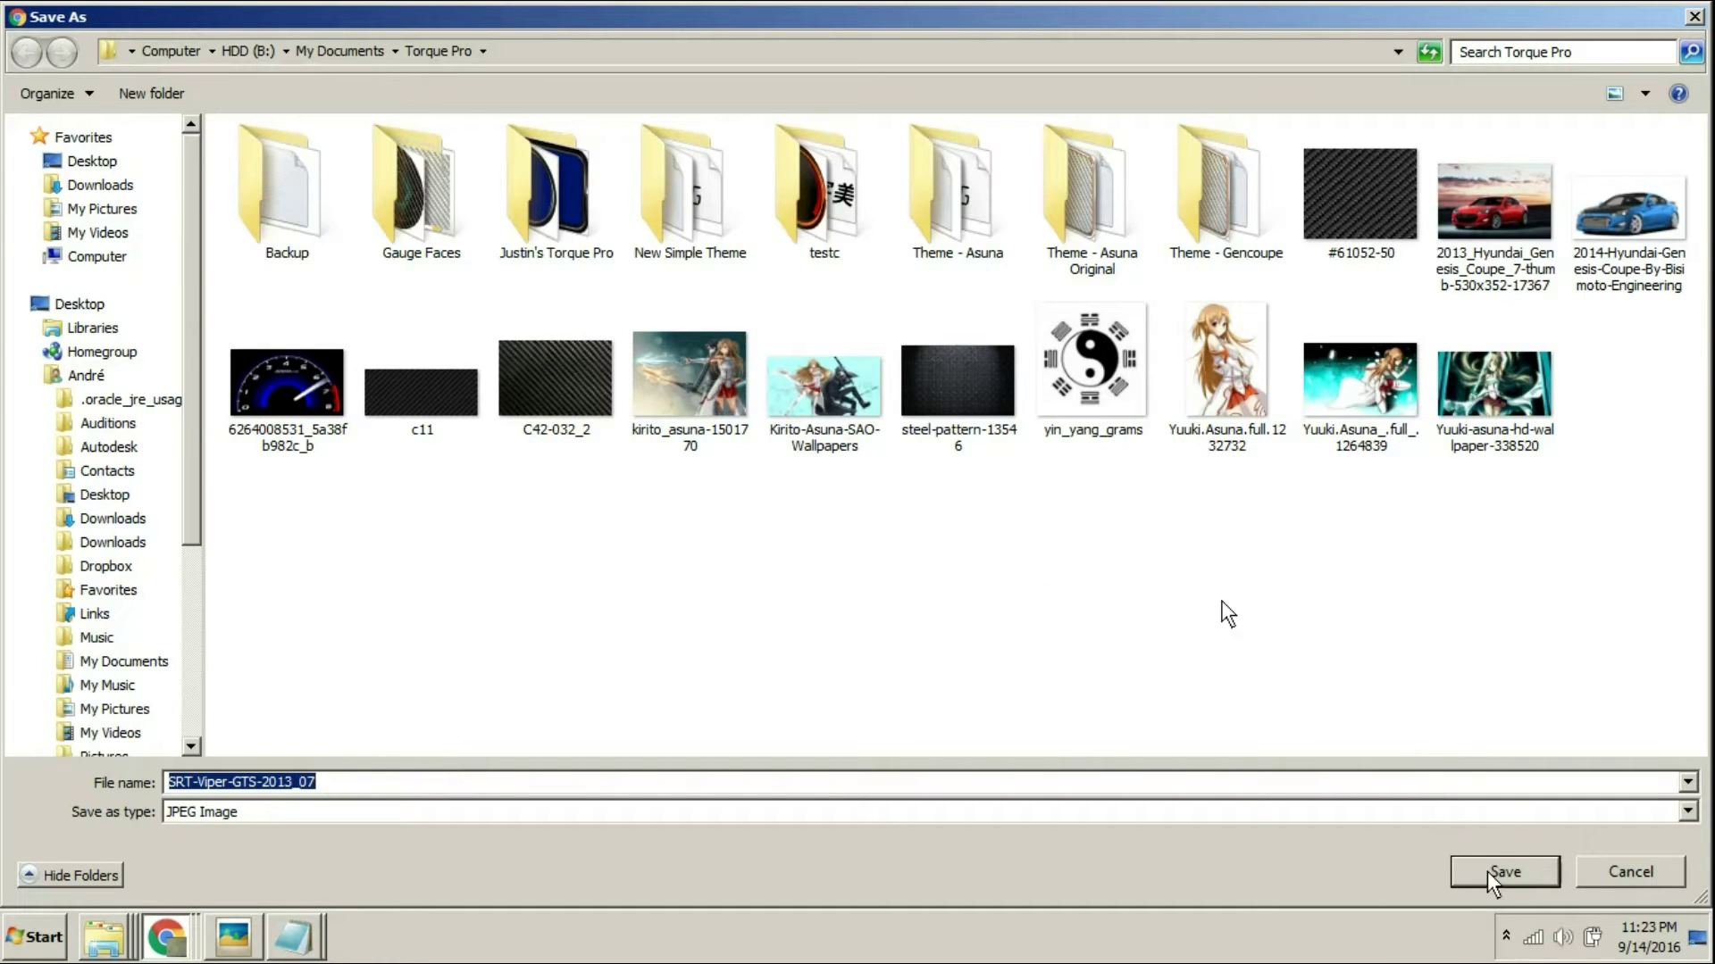
left_click(1489, 875)
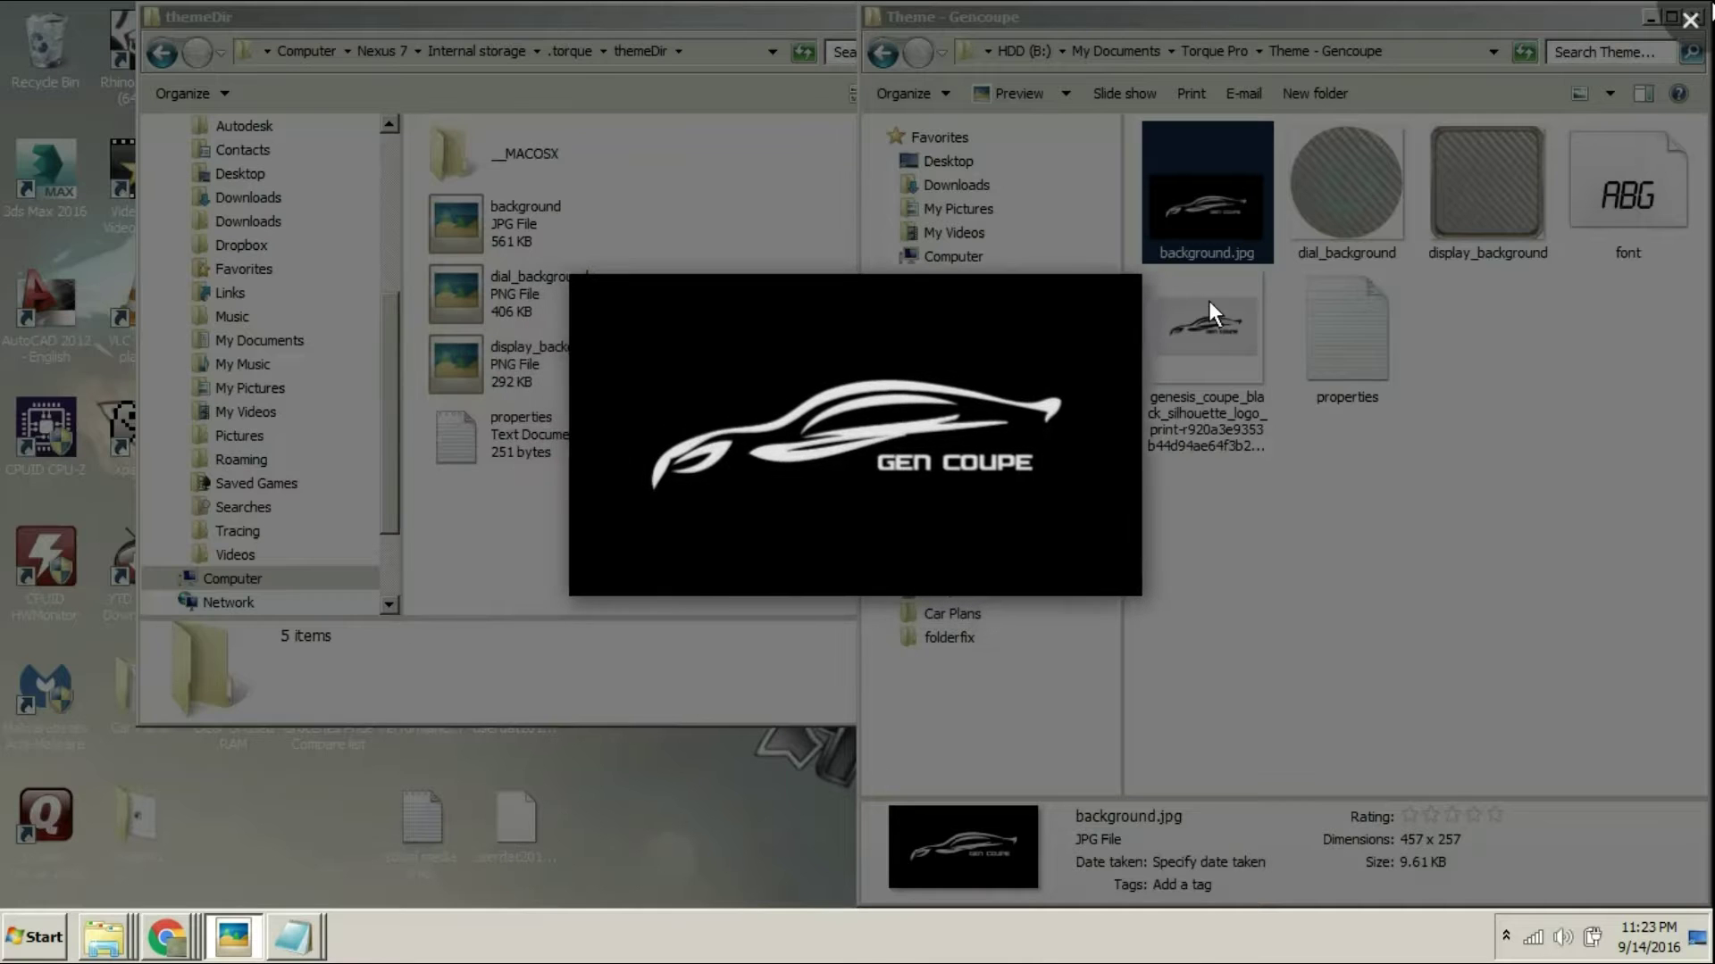
Examine background.jpg and the black silhouette logo picture of the Gencoupe theme in the photo viewer
scroll(788, 459, "up", 1)
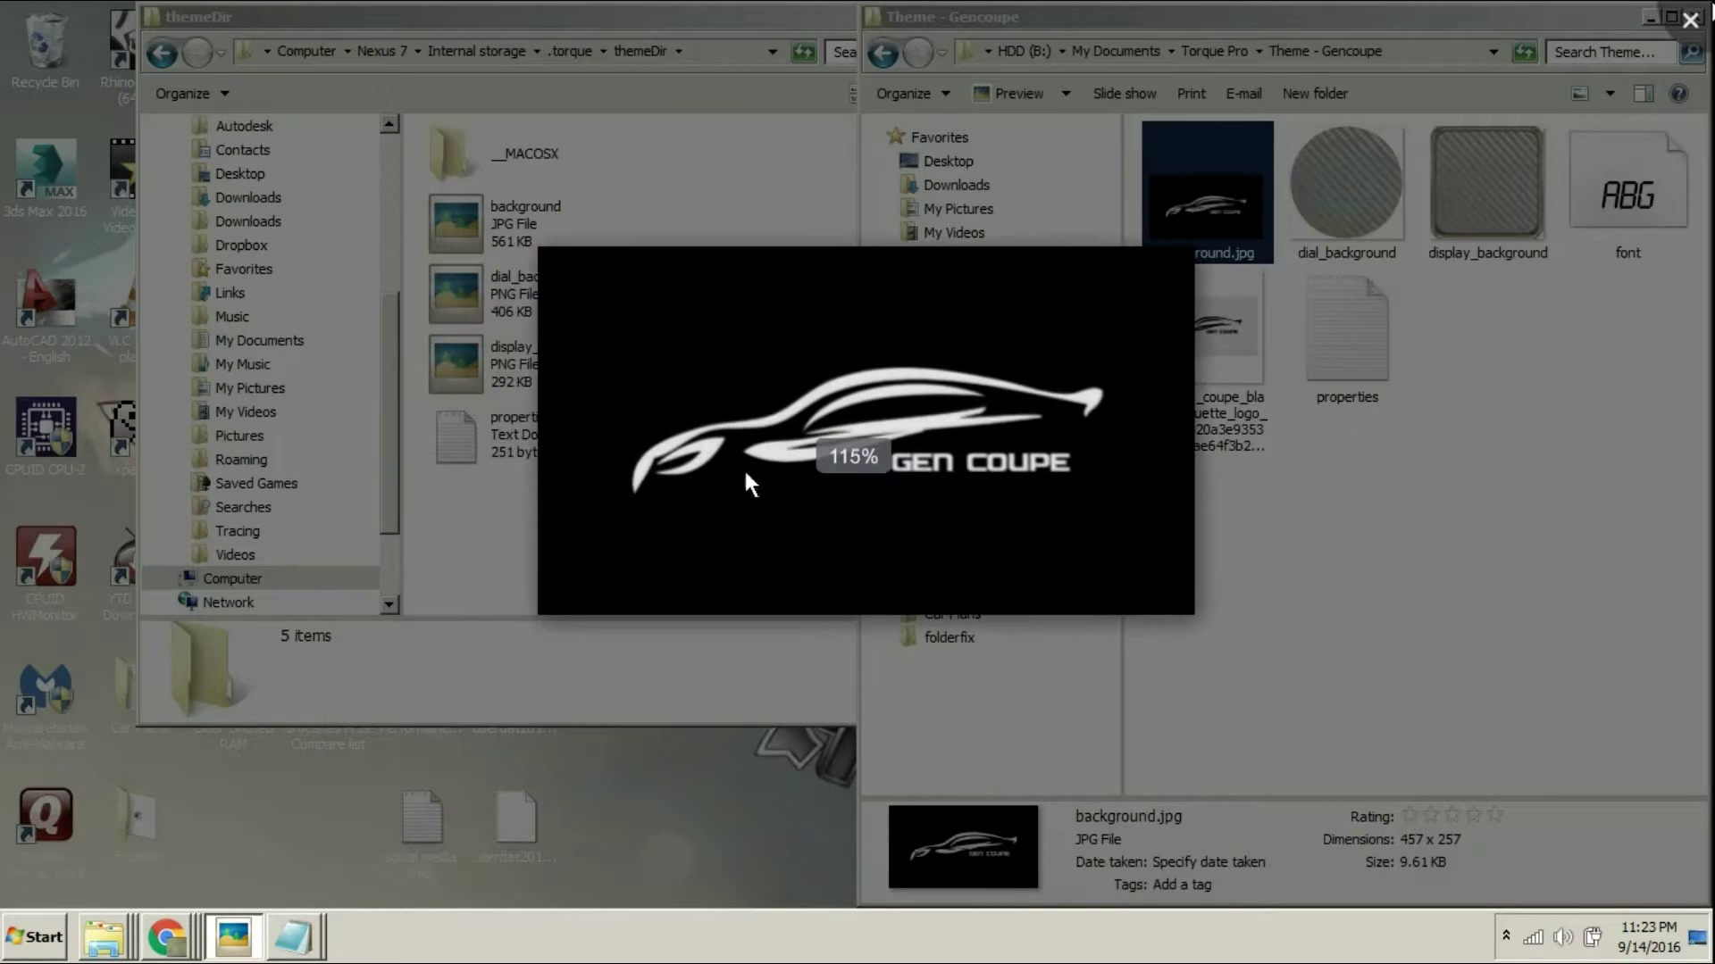
left_click(1461, 576)
left_click(1195, 226)
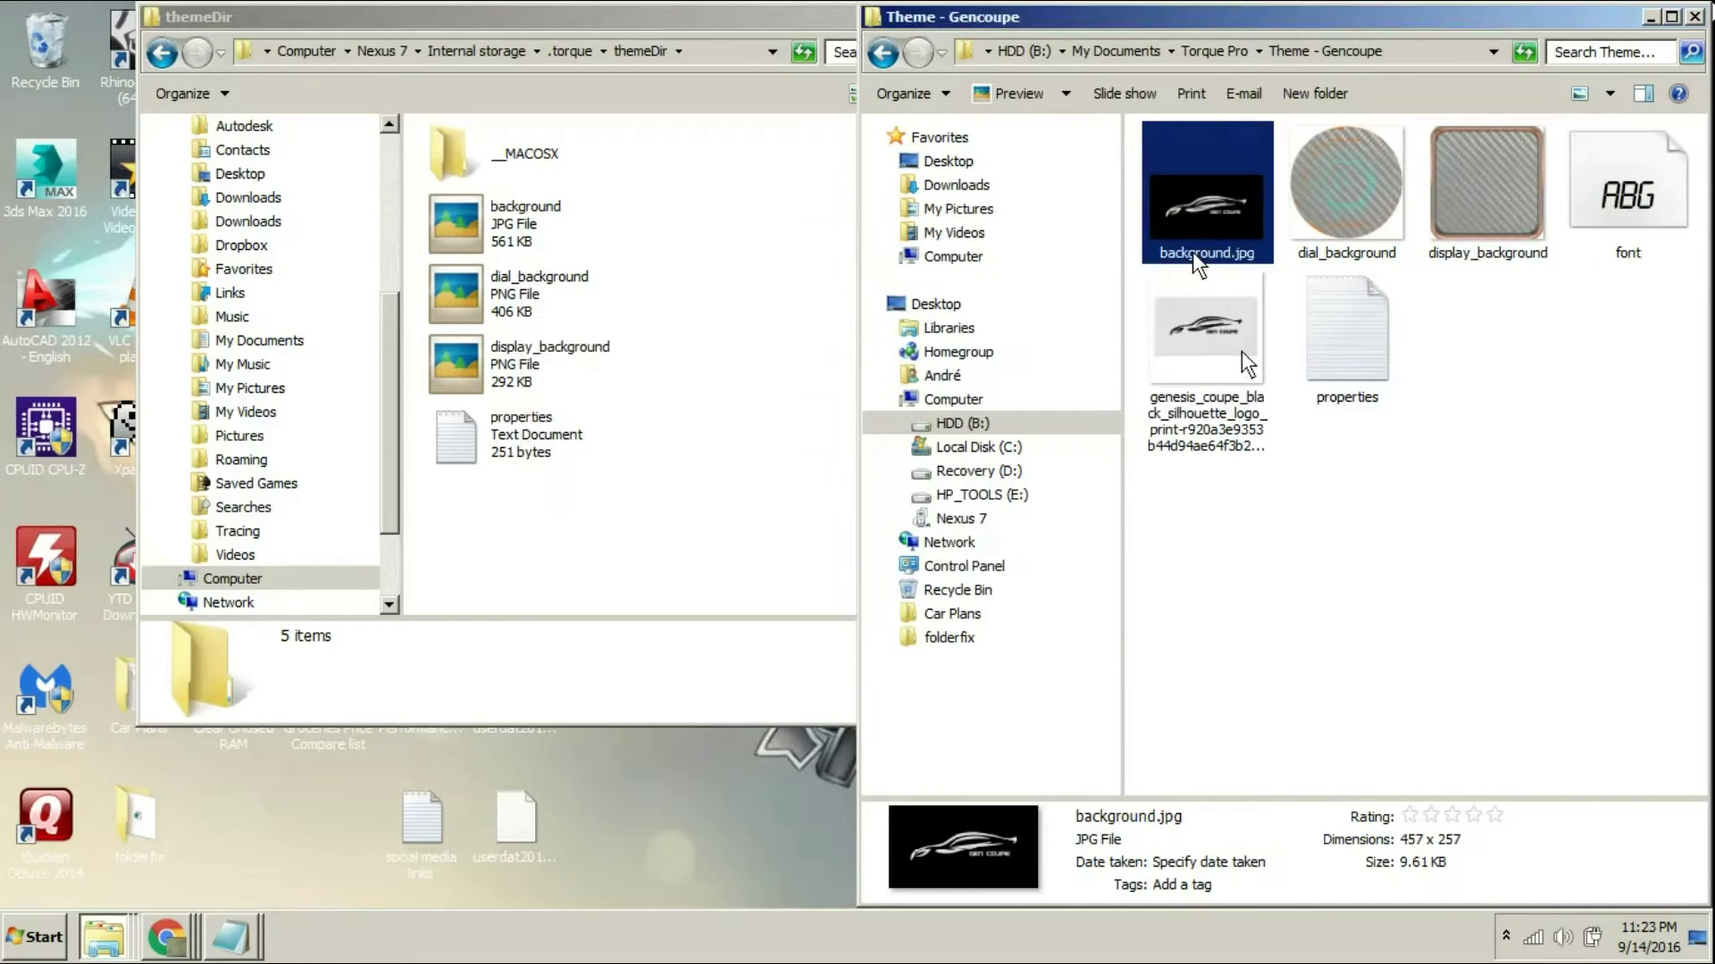
double_click(1241, 350)
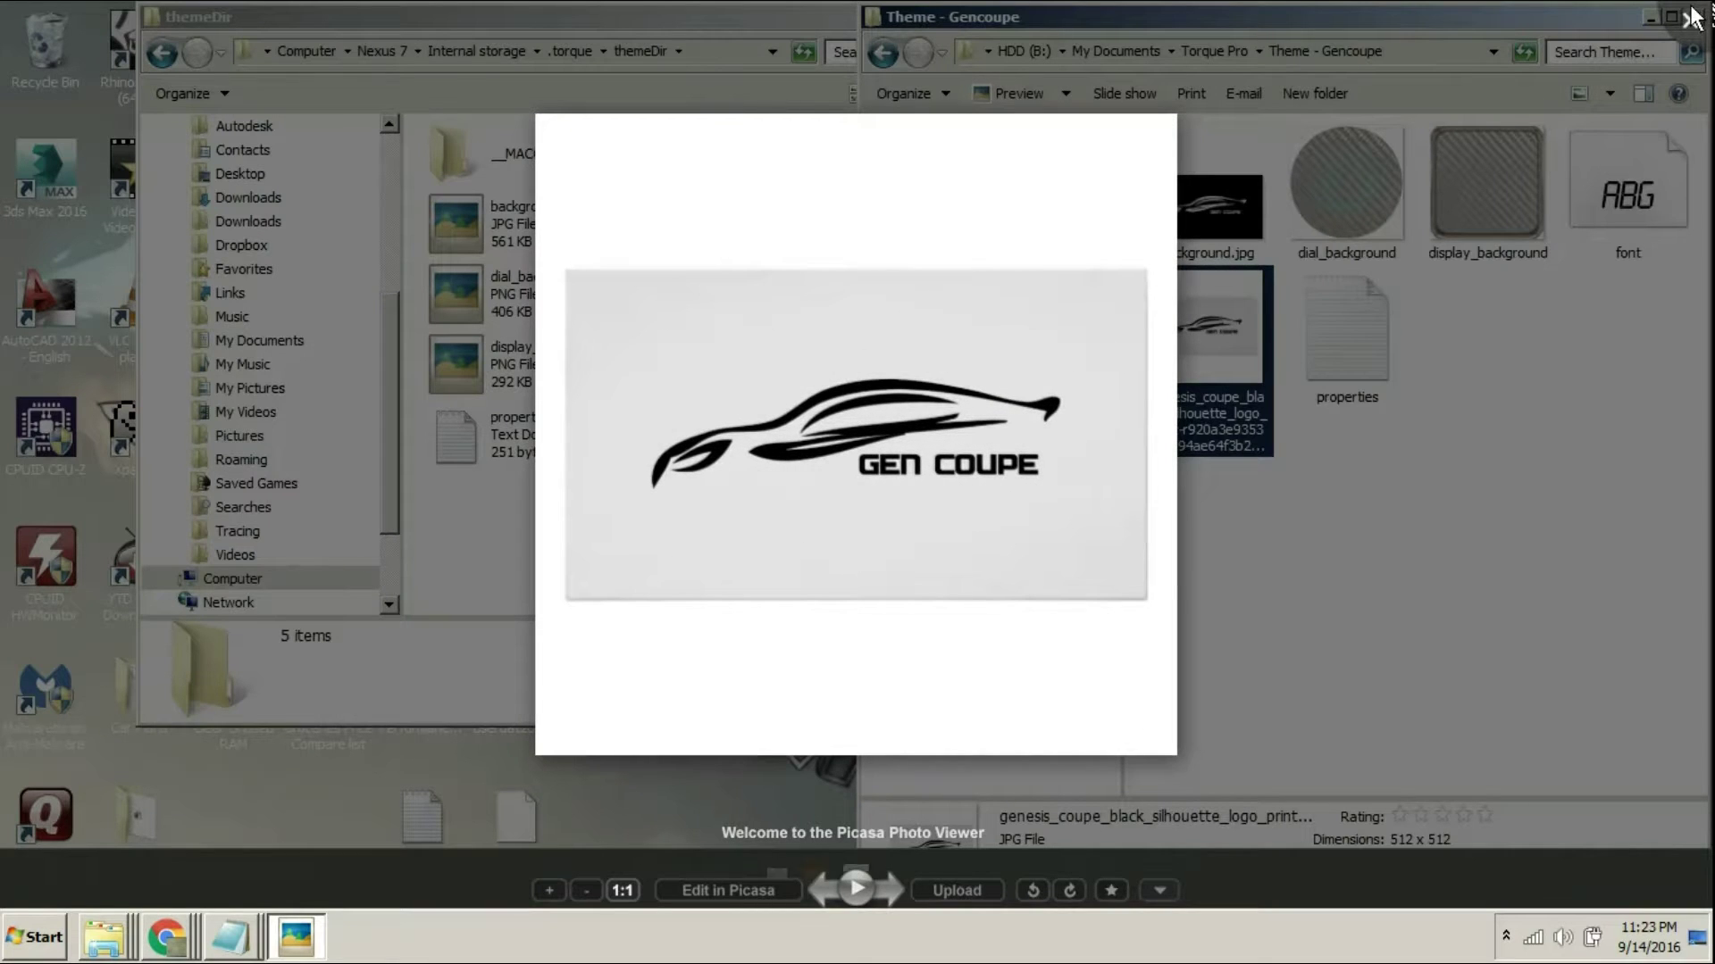
left_click(1692, 17)
double_click(1195, 205)
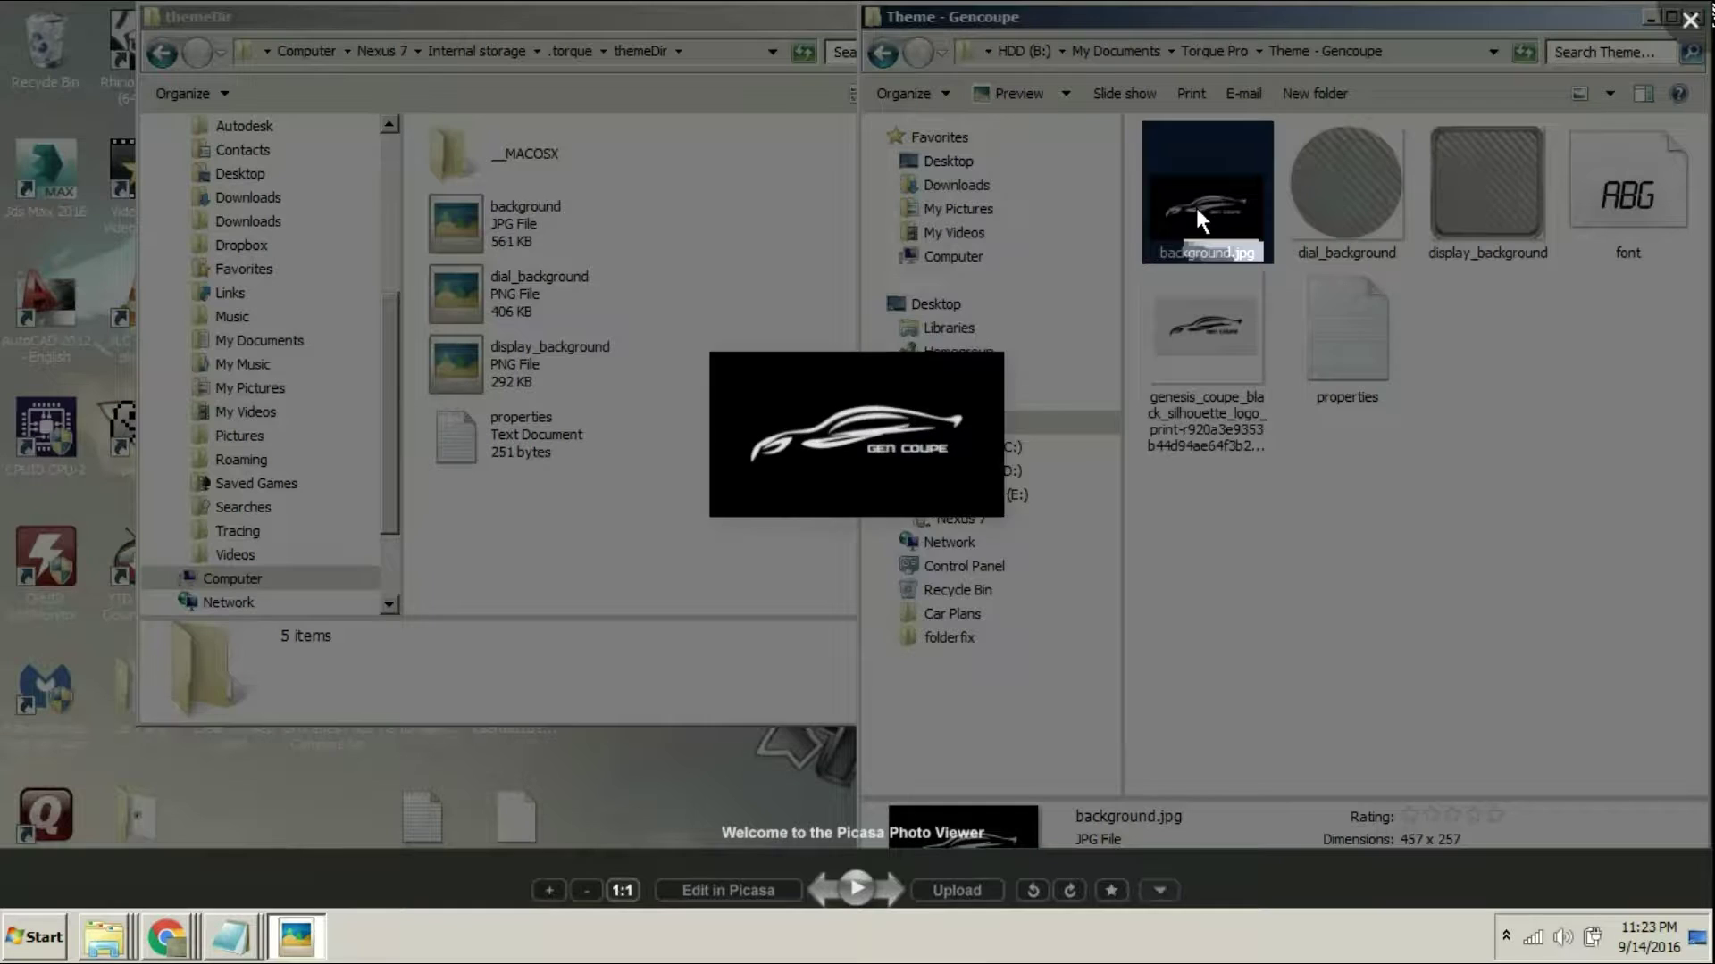
left_click(1582, 86)
Move the saved tachometer and Viper dashboard pictures from the Torque Pro folder into New Simple Theme, and check that folder
key("BackSpace")
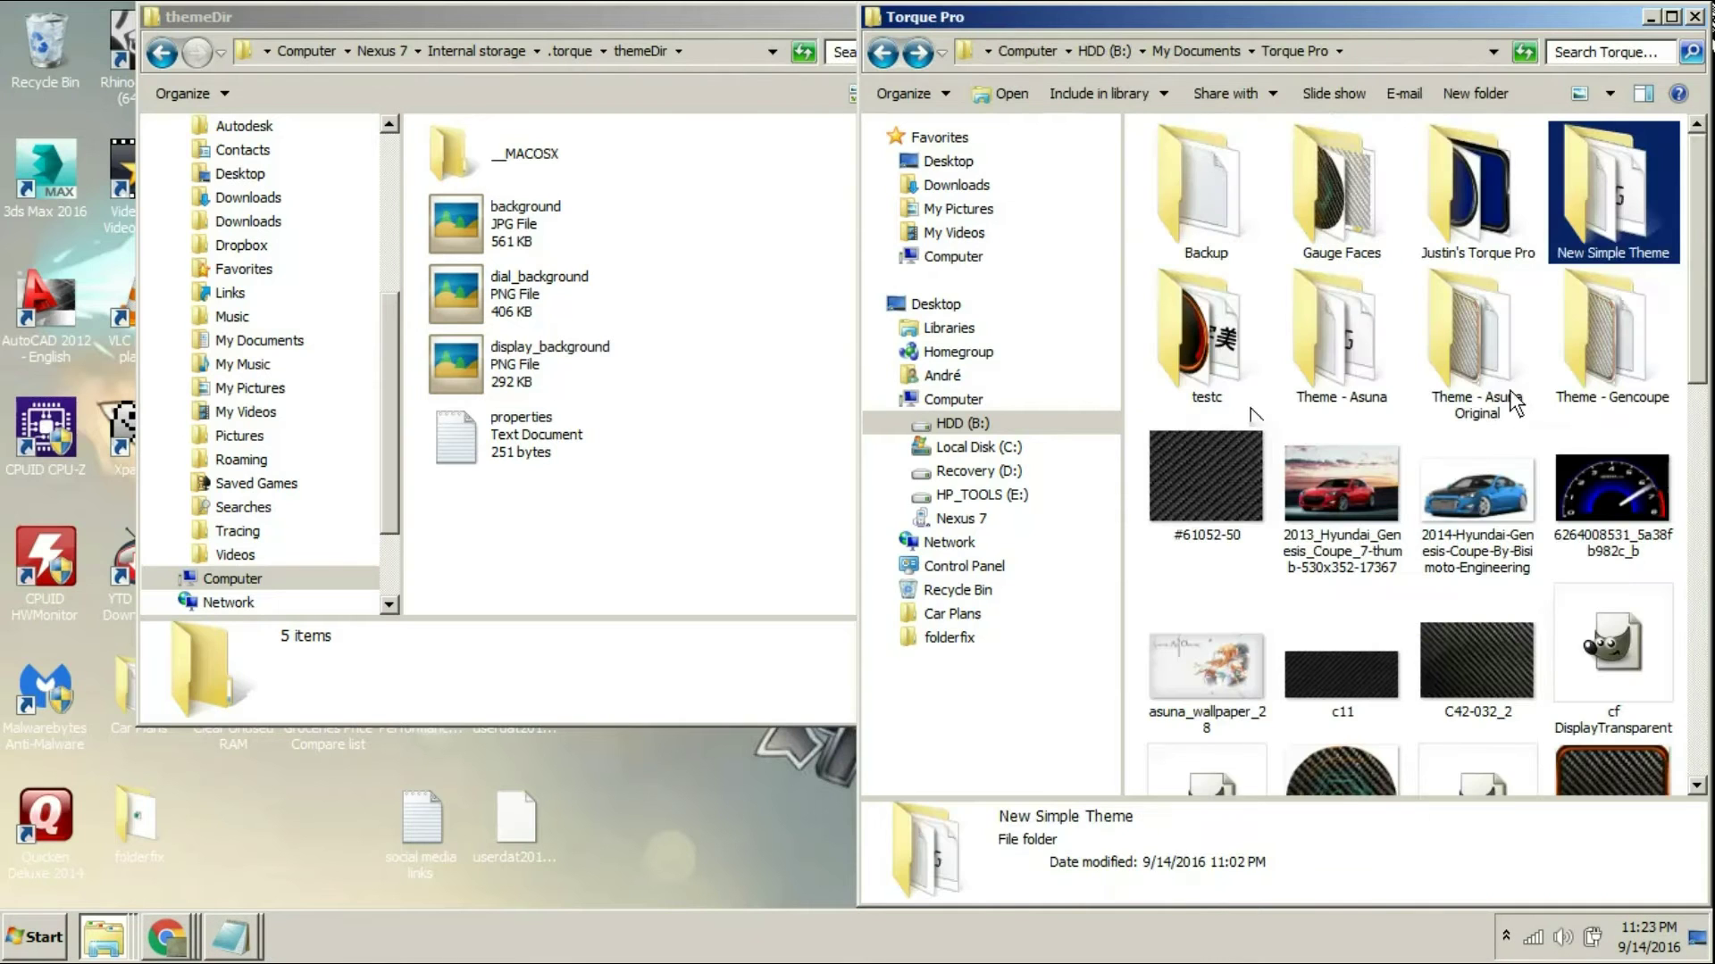
left_click(1611, 498)
scroll(1613, 500, "down", 10)
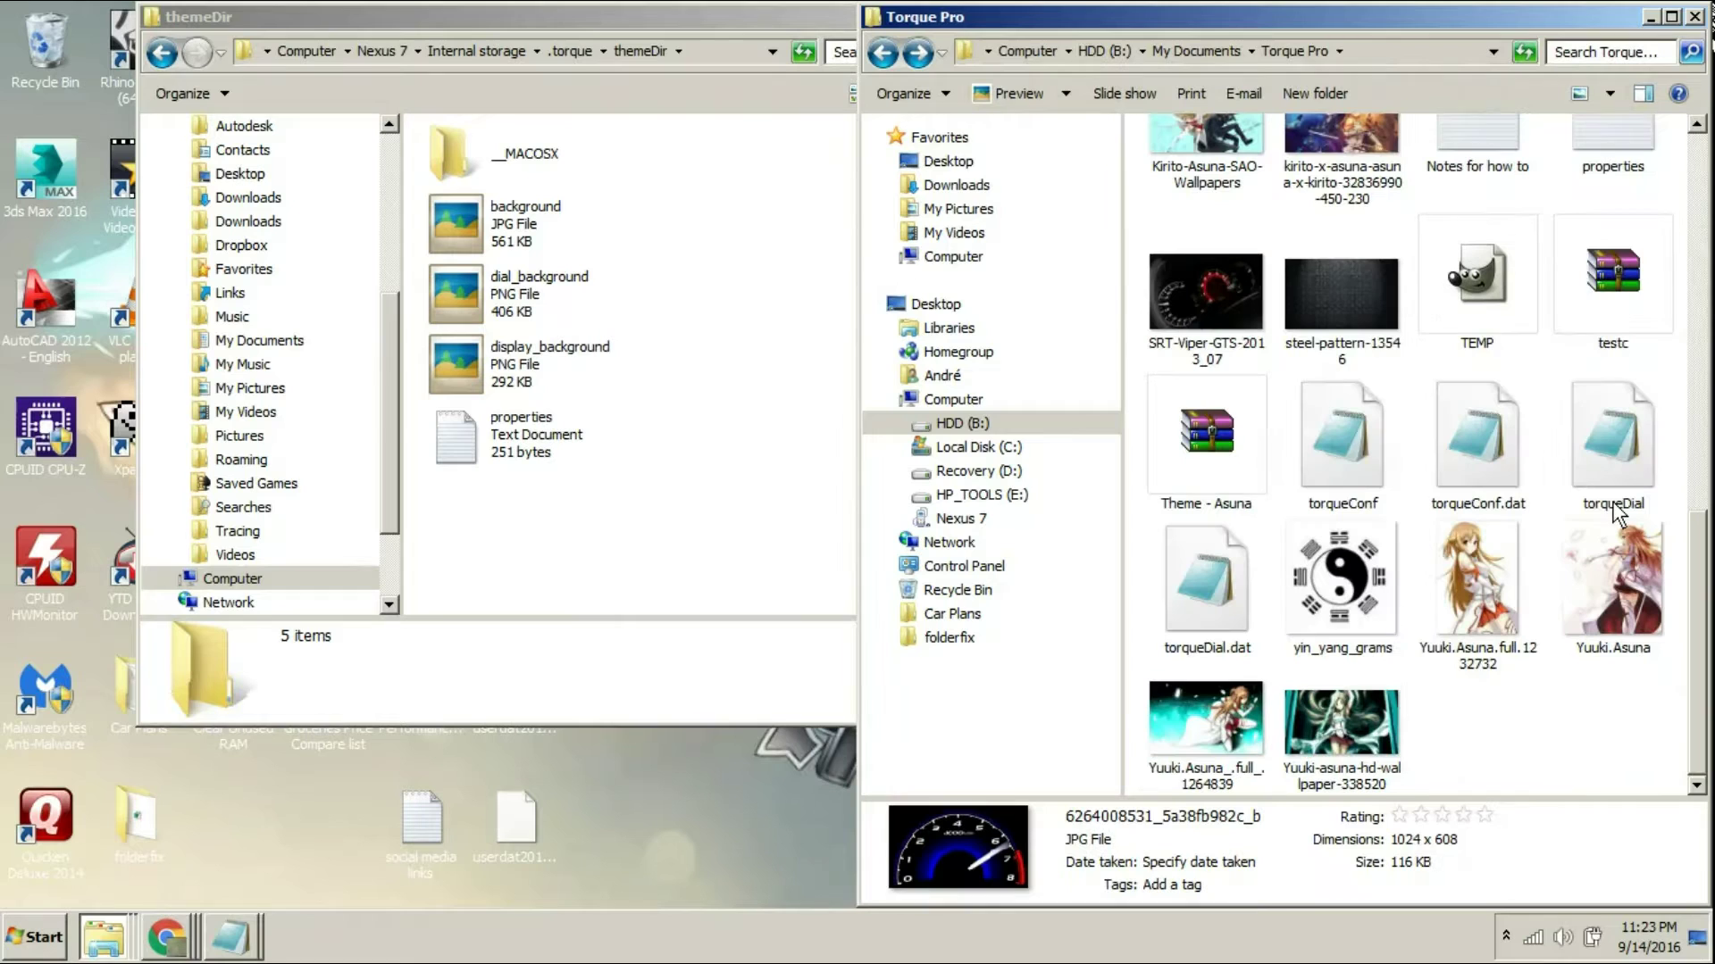
left_click(1219, 301, "ctrl")
scroll(1401, 447, "up", 10)
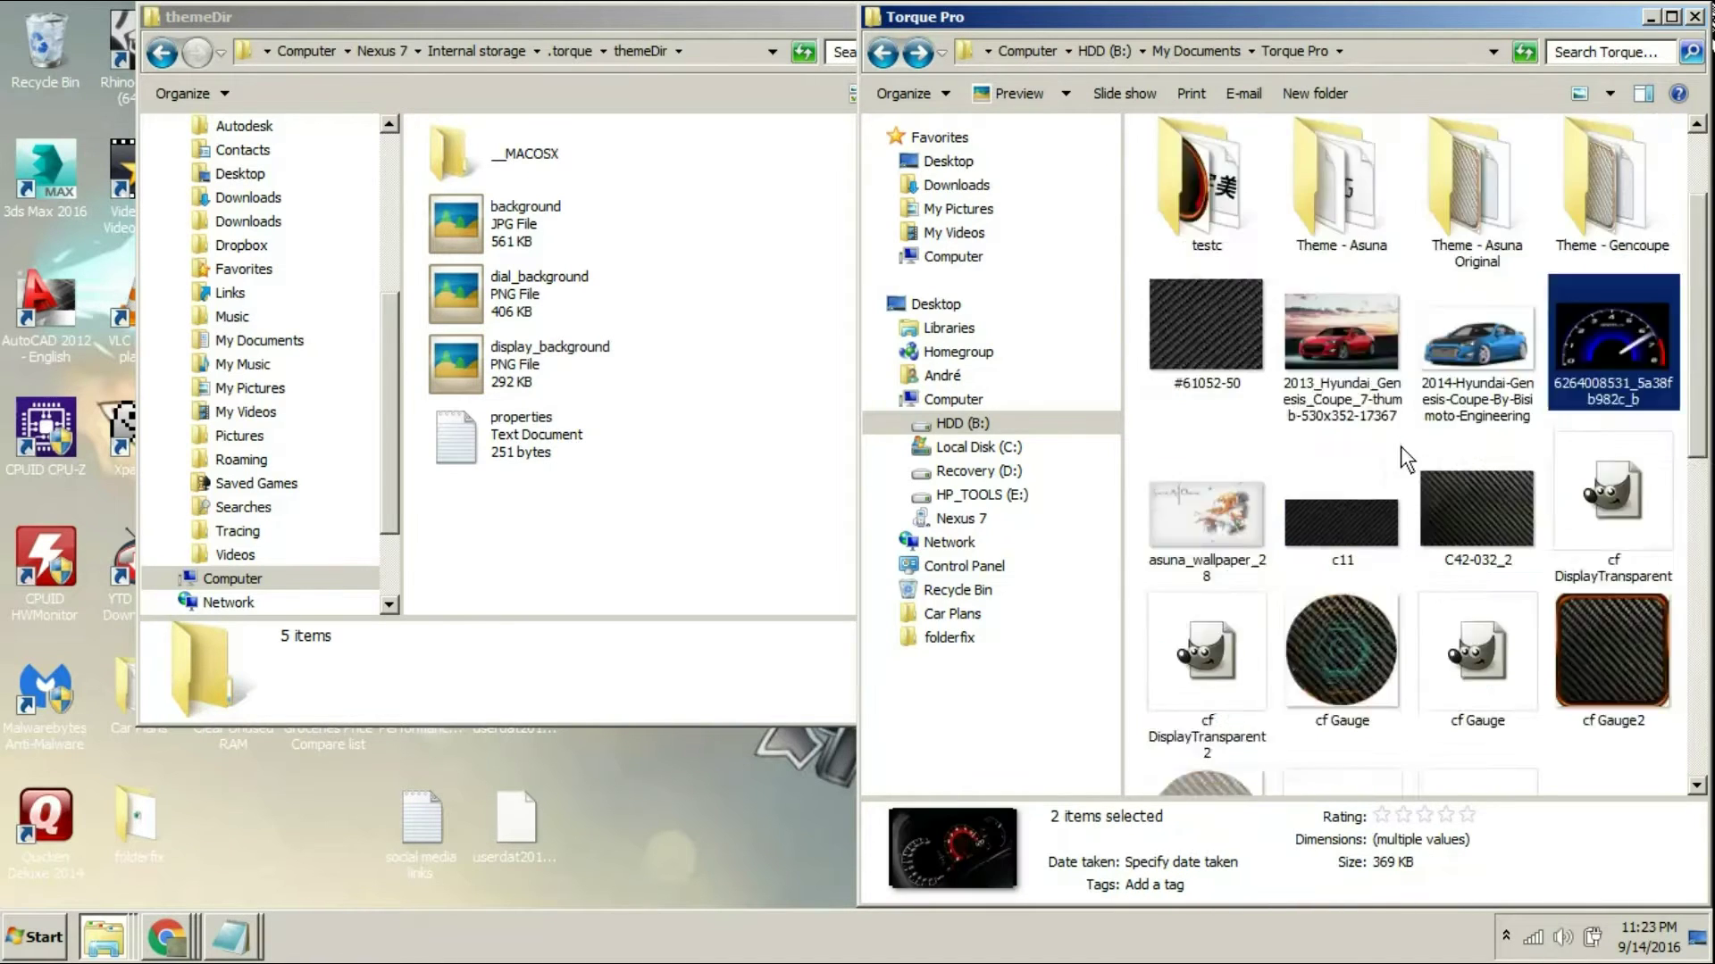
left_click_drag(1602, 493, 1611, 207)
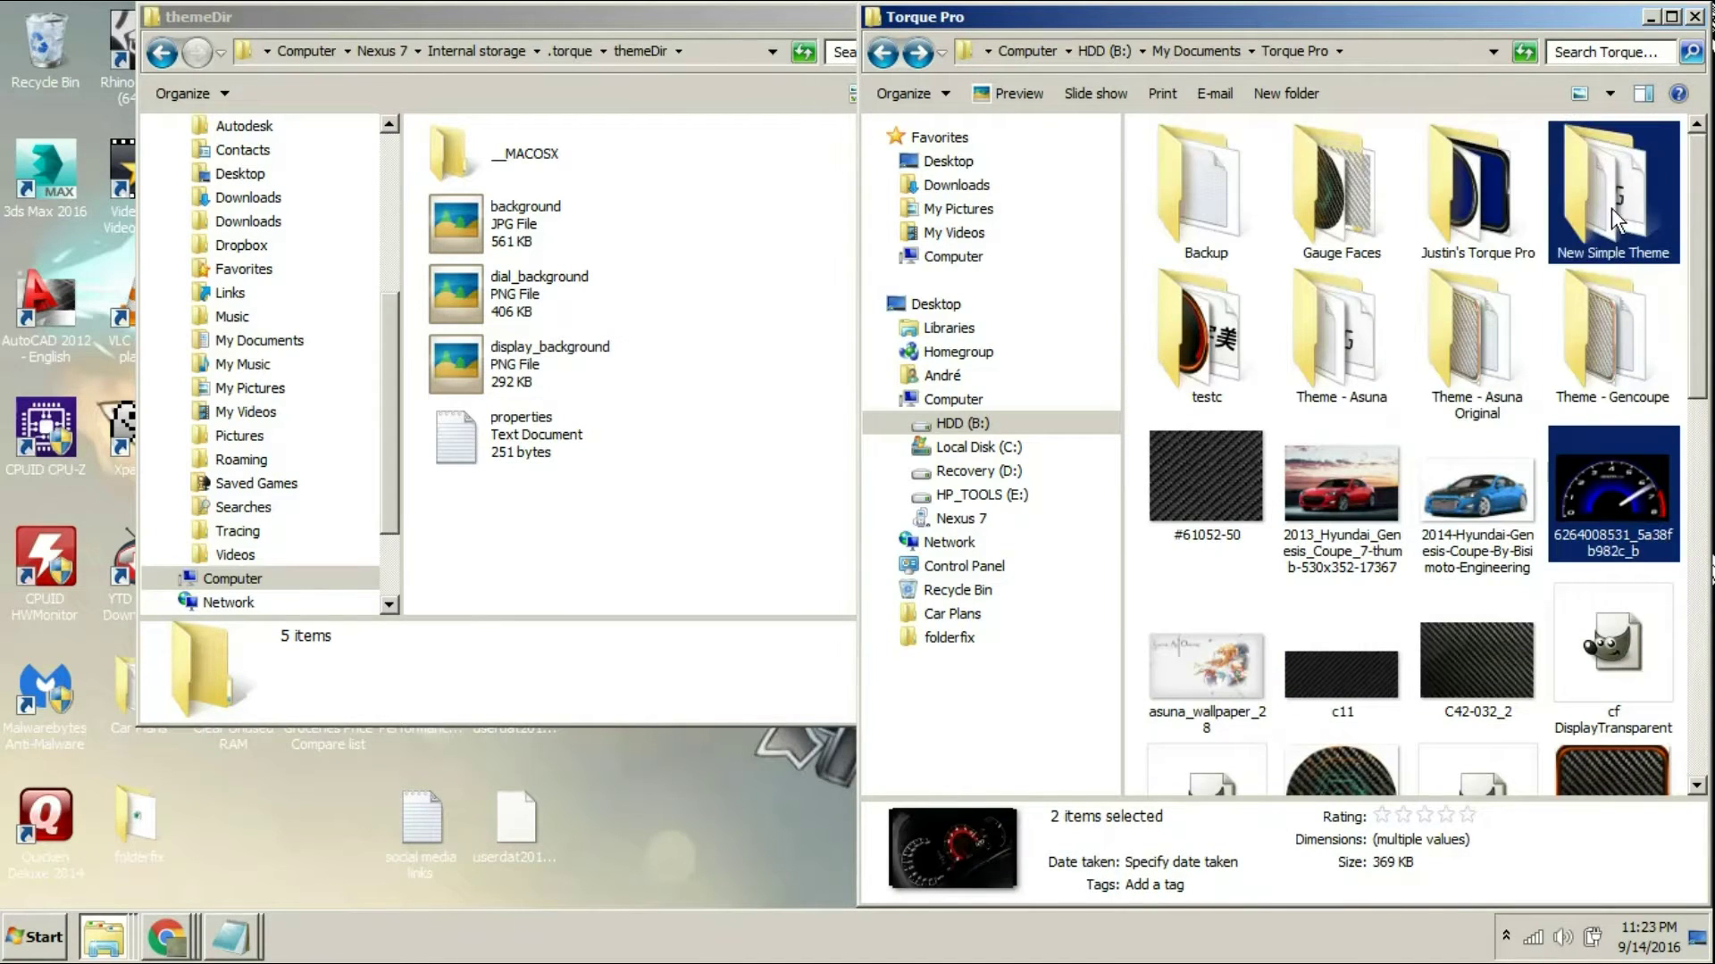
left_click(1611, 207)
double_click(1611, 208)
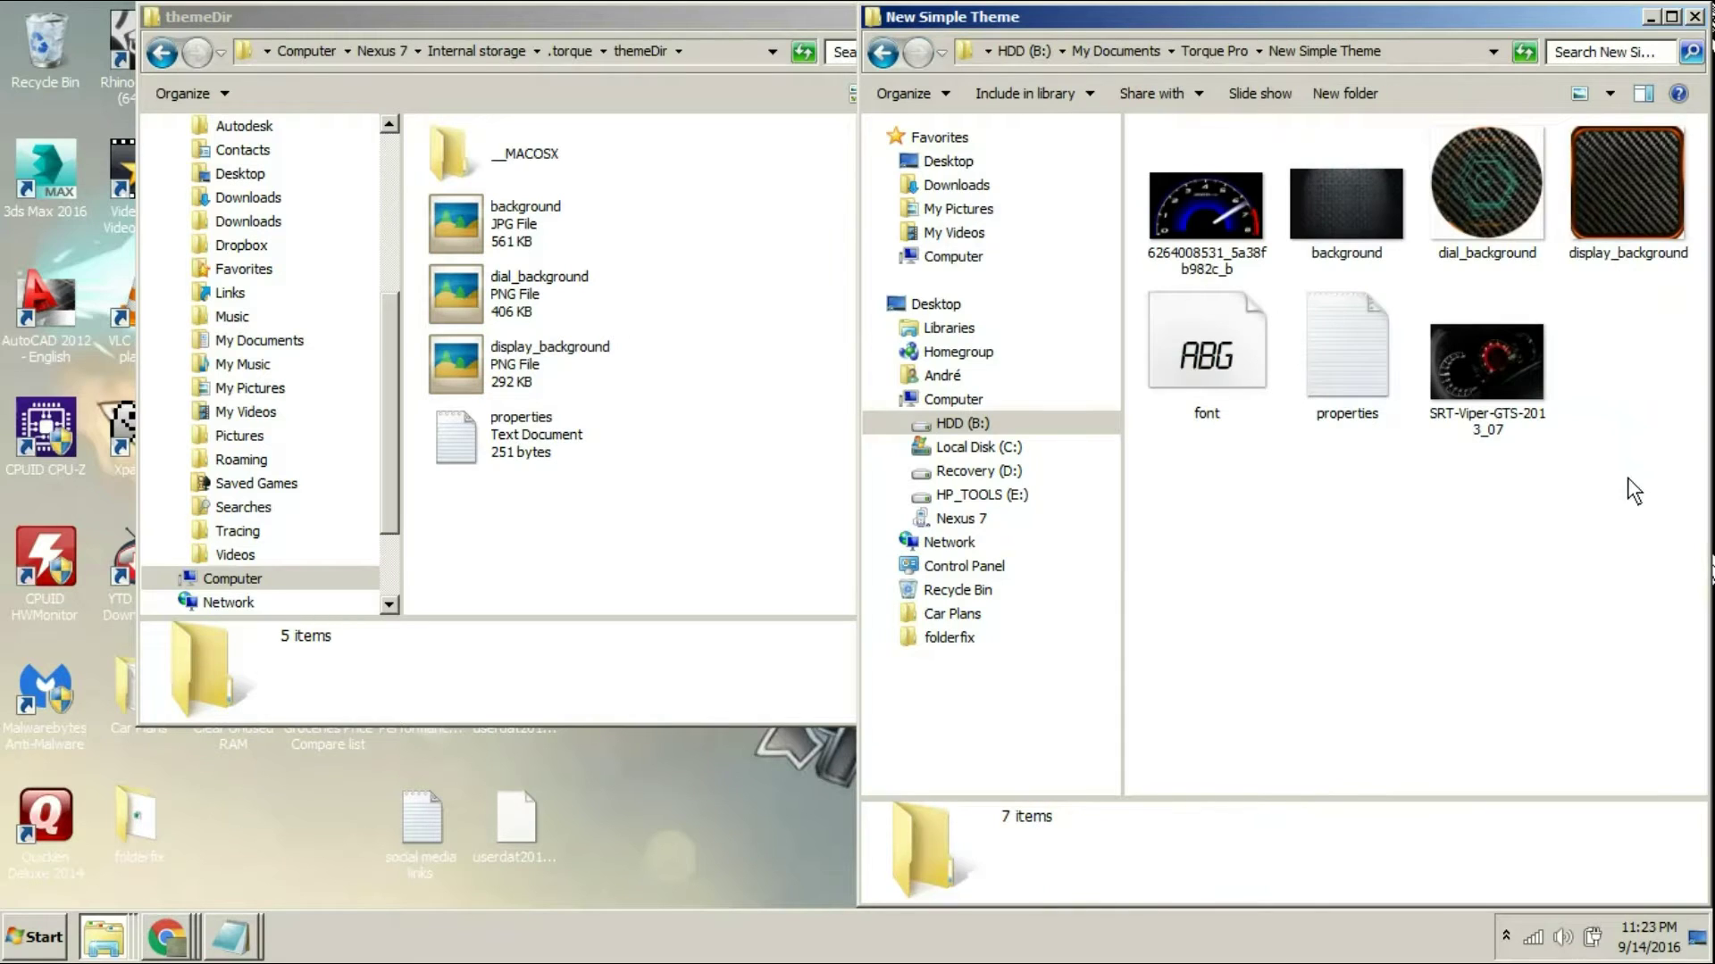
key("BackSpace")
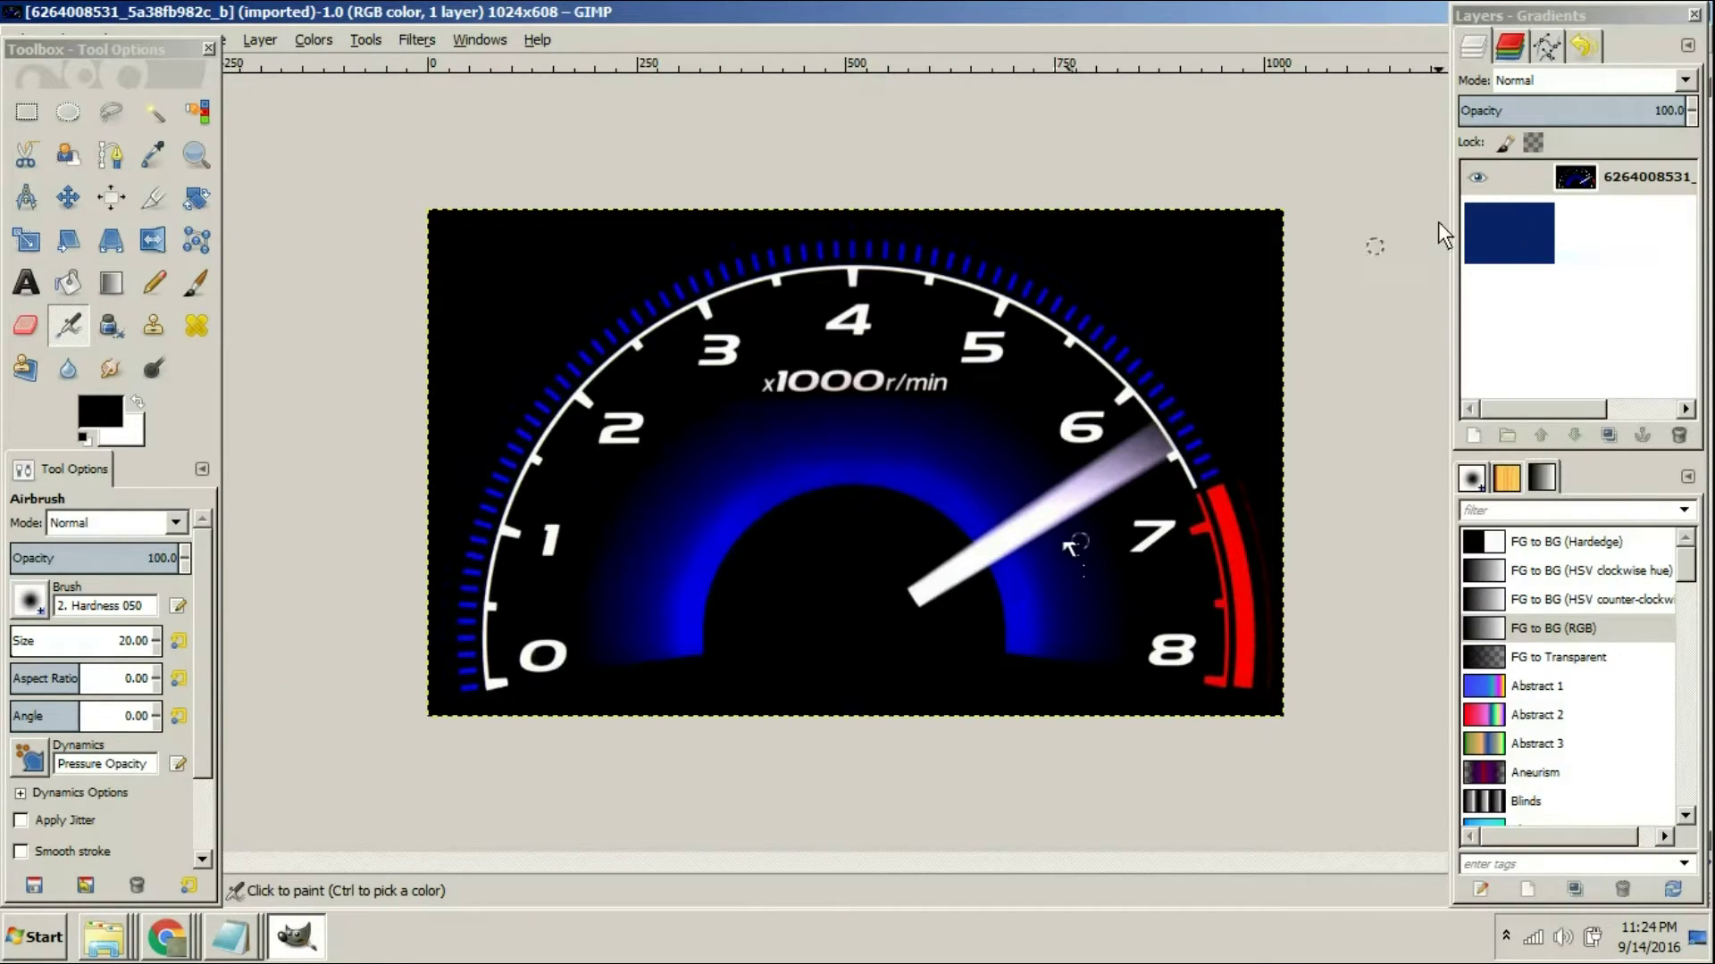
In GIMP, add an alpha channel to the tachometer layer and fit an ellipse selection of about 958 × 896 px around the dial's outer edge
right_click(1628, 190)
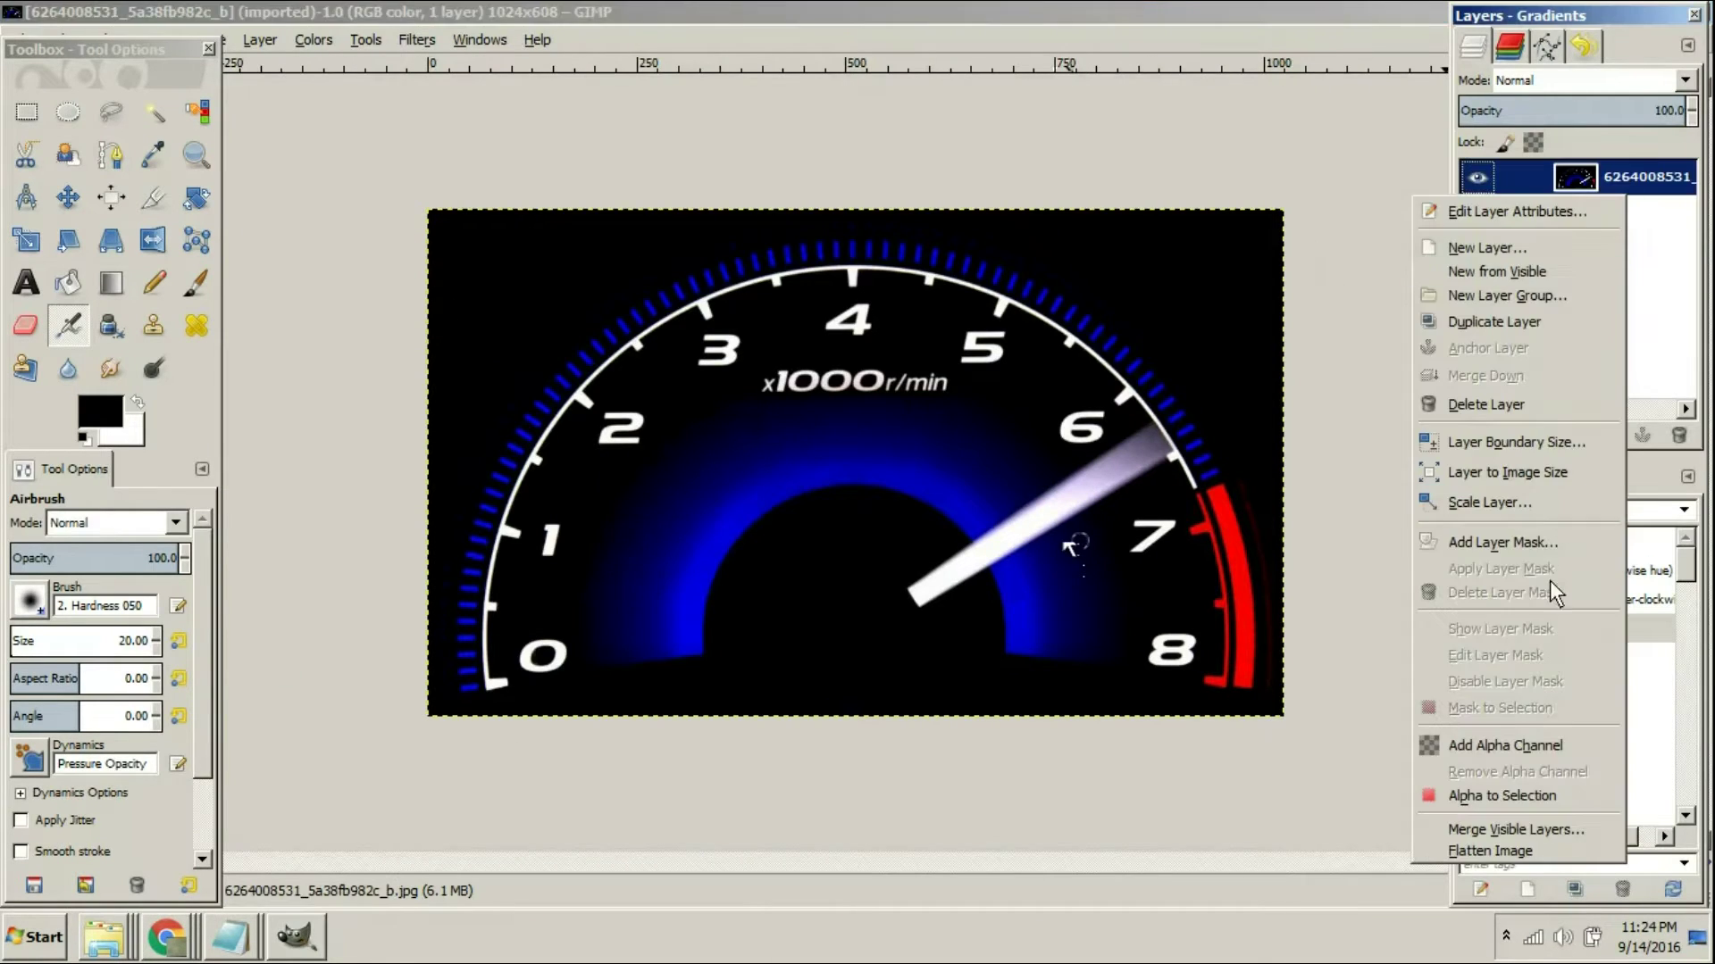
left_click(1524, 742)
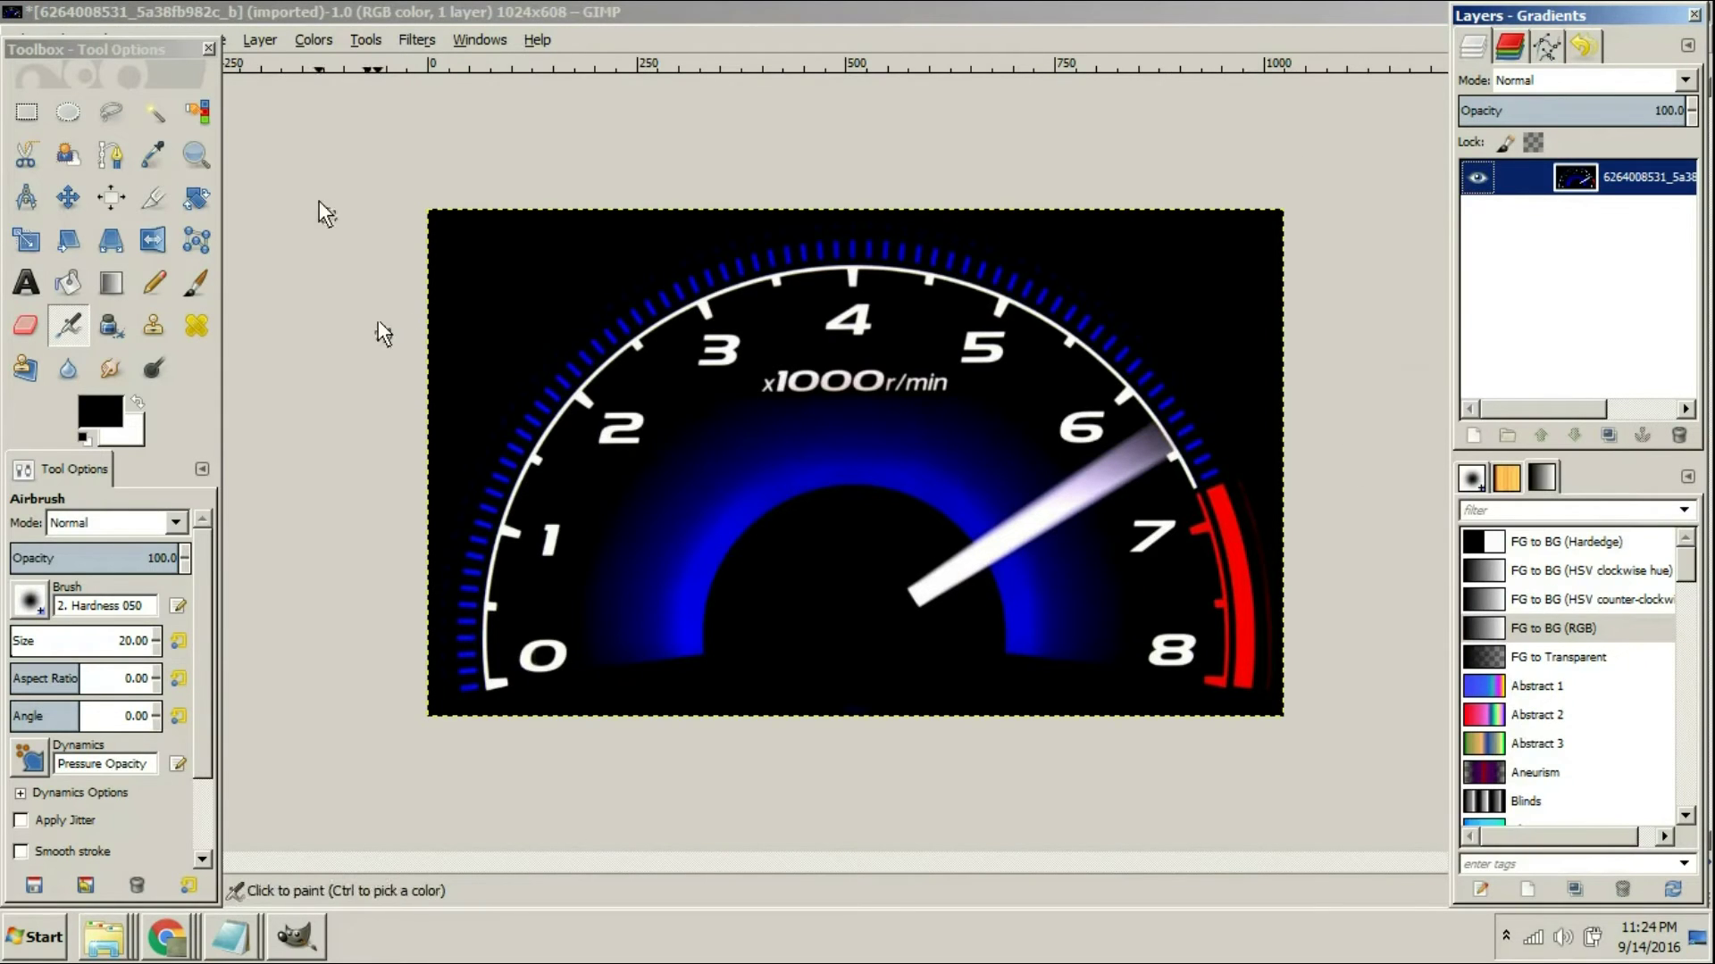
key("e")
left_click_drag(855, 624, 1275, 713)
mouse_move(877, 641)
left_mouse_down()
mouse_move(402, 521)
mouse_move(475, 502)
left_mouse_up()
left_click_drag(864, 489, 864, 243)
mouse_move(865, 695)
left_mouse_down()
mouse_move(868, 890)
mouse_move(864, 832)
left_mouse_up()
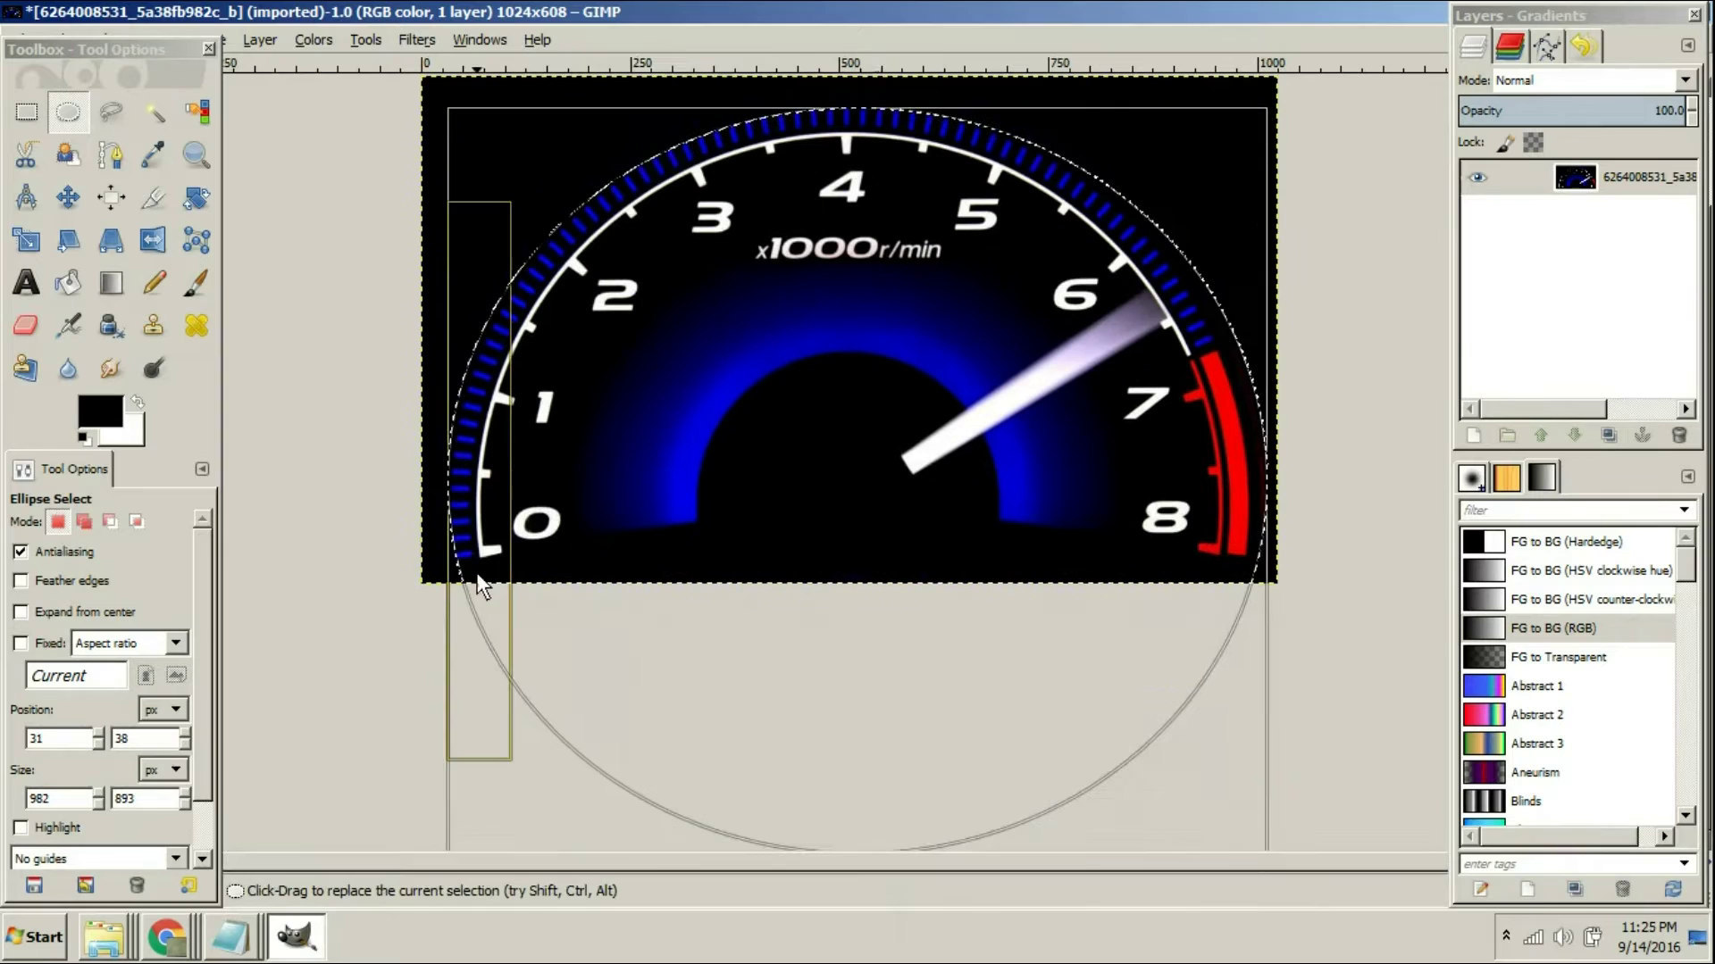
left_click_drag(479, 582, 478, 581)
left_click_drag(1022, 161, 1021, 157)
left_click_drag(1262, 567, 1248, 567)
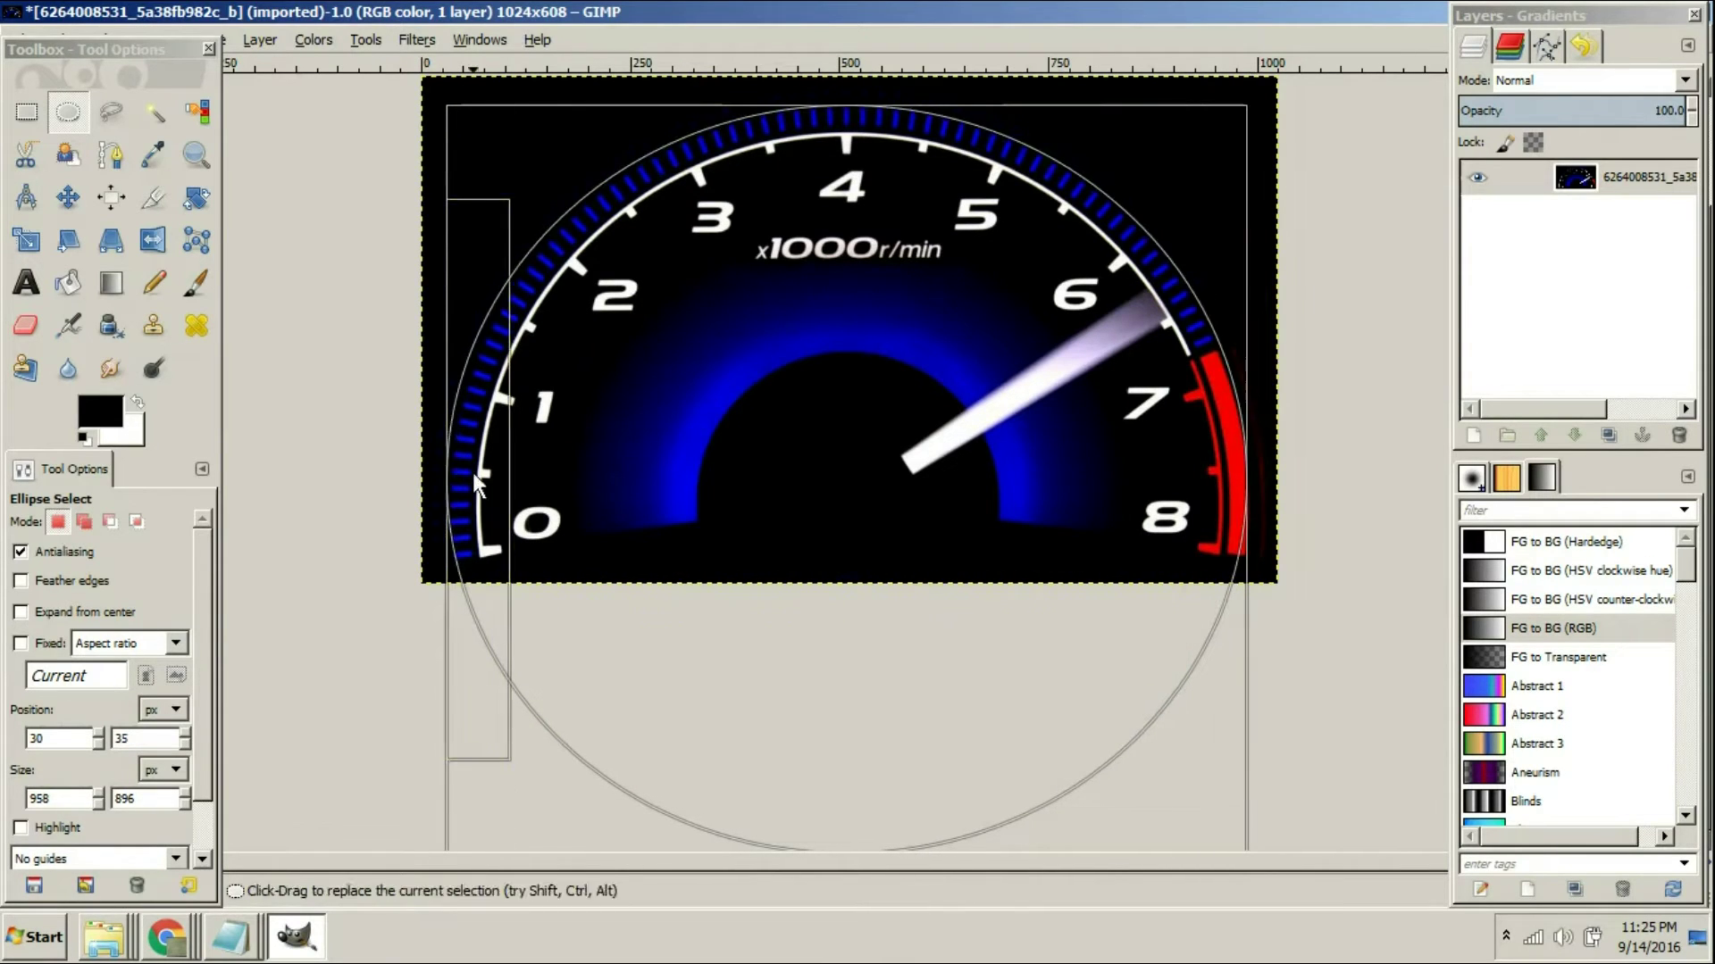
Limit the selection to the half dial with a rectangle and clear everything outside it, keeping only the dial
left_click(26, 111)
left_click_drag(451, 474, 1250, 630)
key("ctrl+x")
key("ctrl+a")
key("Delete")
key("ctrl+v")
left_click(1232, 681)
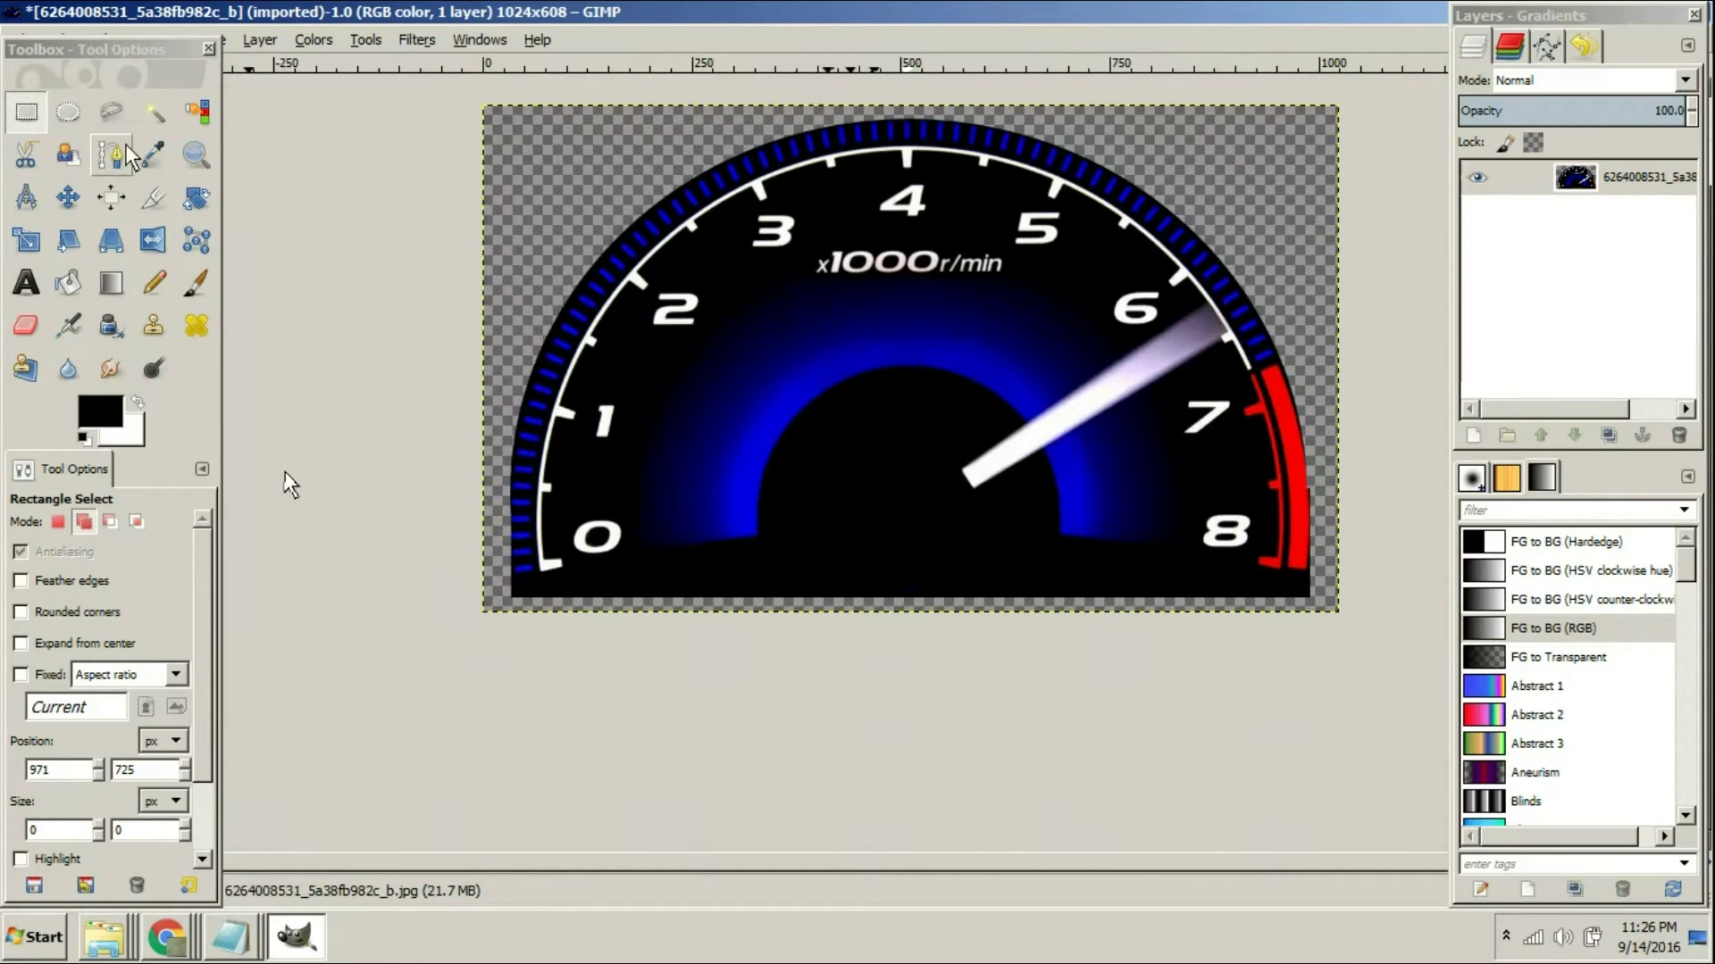
Clear the white digits 0 to 3 and the dial's black face to transparency with Fuzzy Select
left_click(153, 112)
left_click(577, 534)
key("Delete")
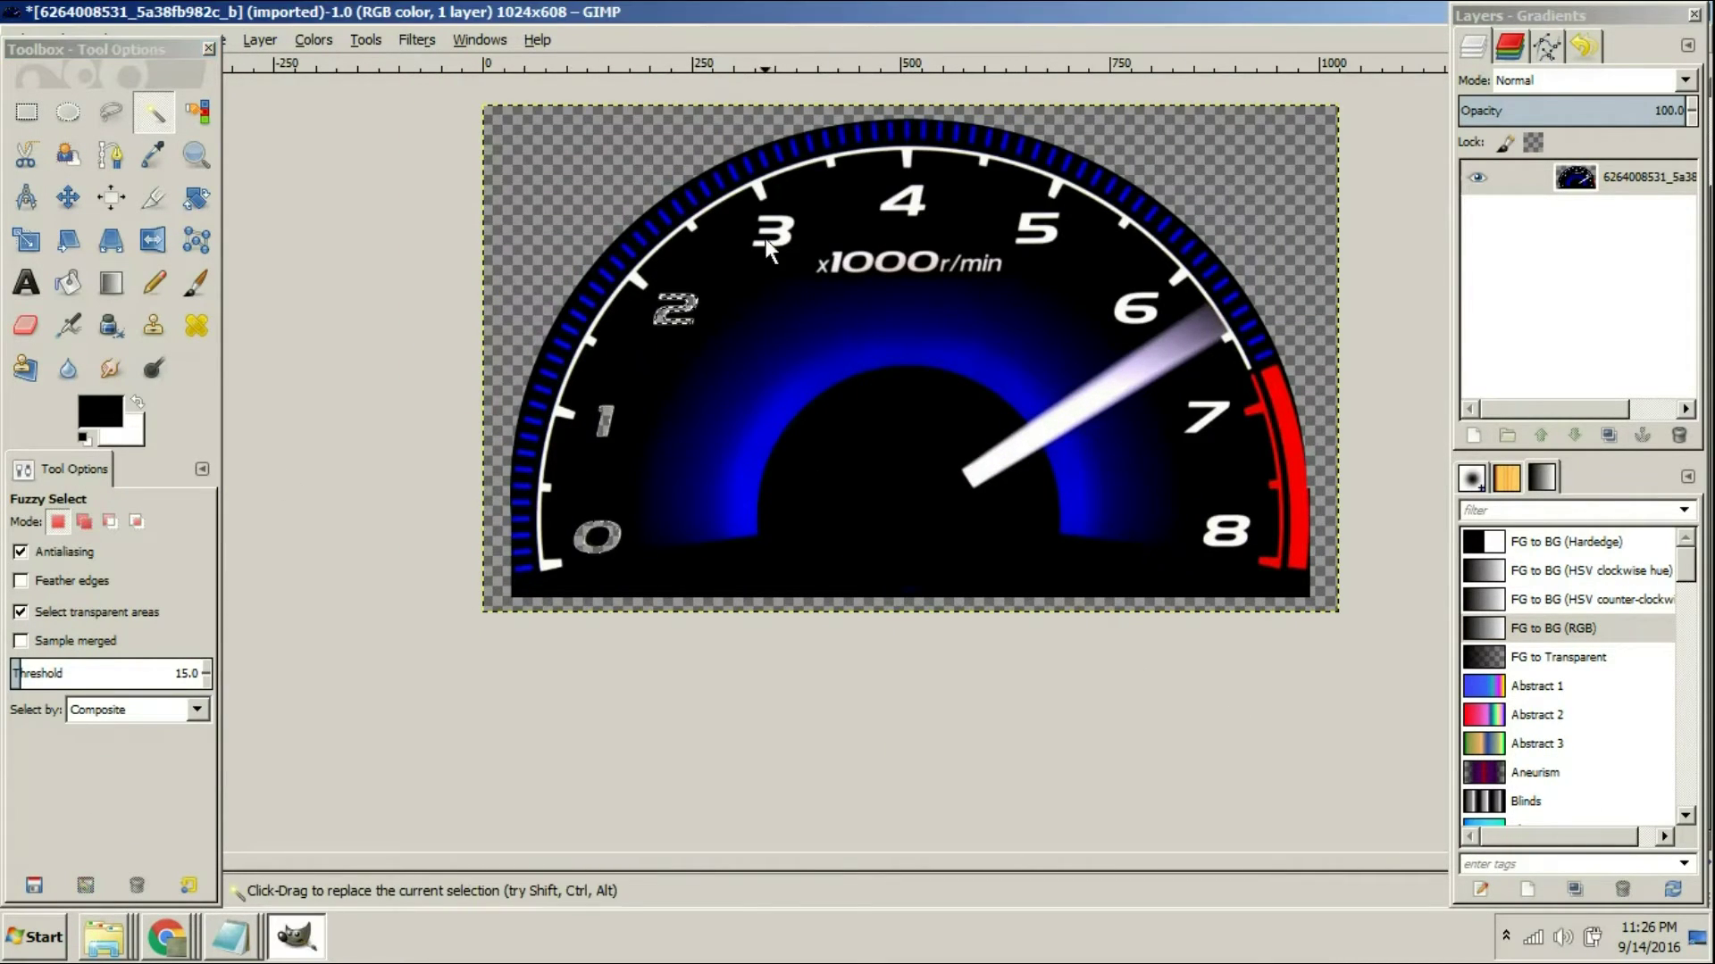
Select the dial's inner circle with an ellipse of about 360 × 329 px and cut out the needle end inside it
key("r")
key("e")
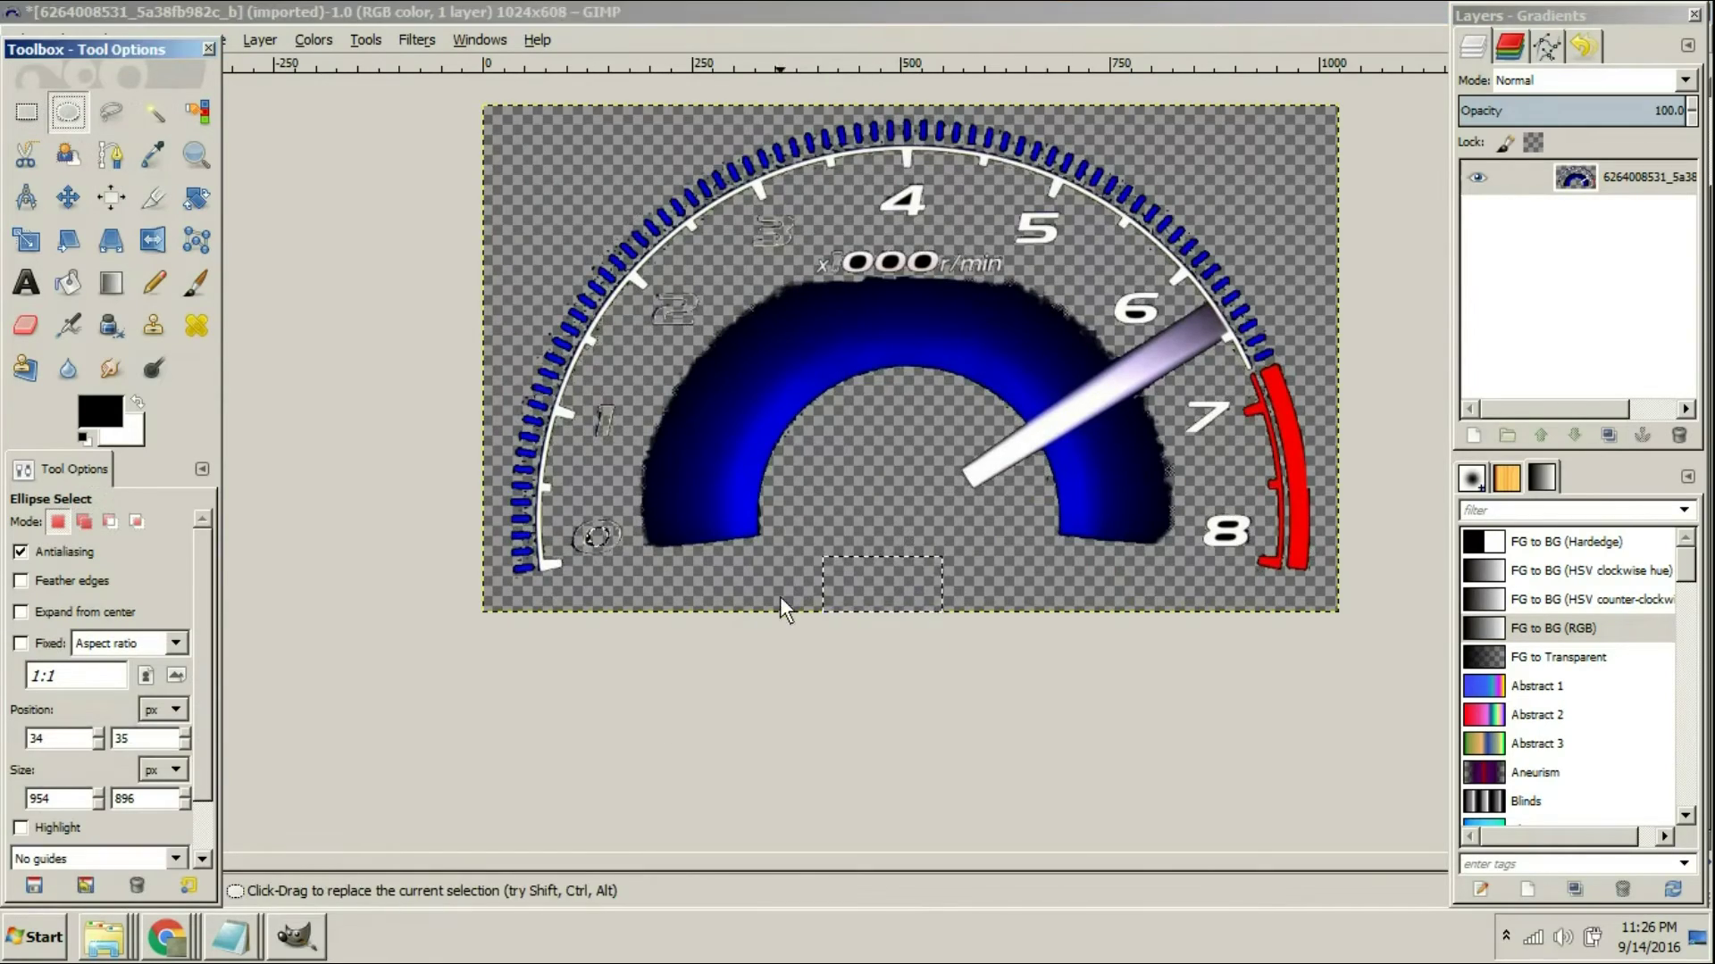
left_click_drag(765, 586, 1057, 370)
left_click_drag(797, 561, 789, 613)
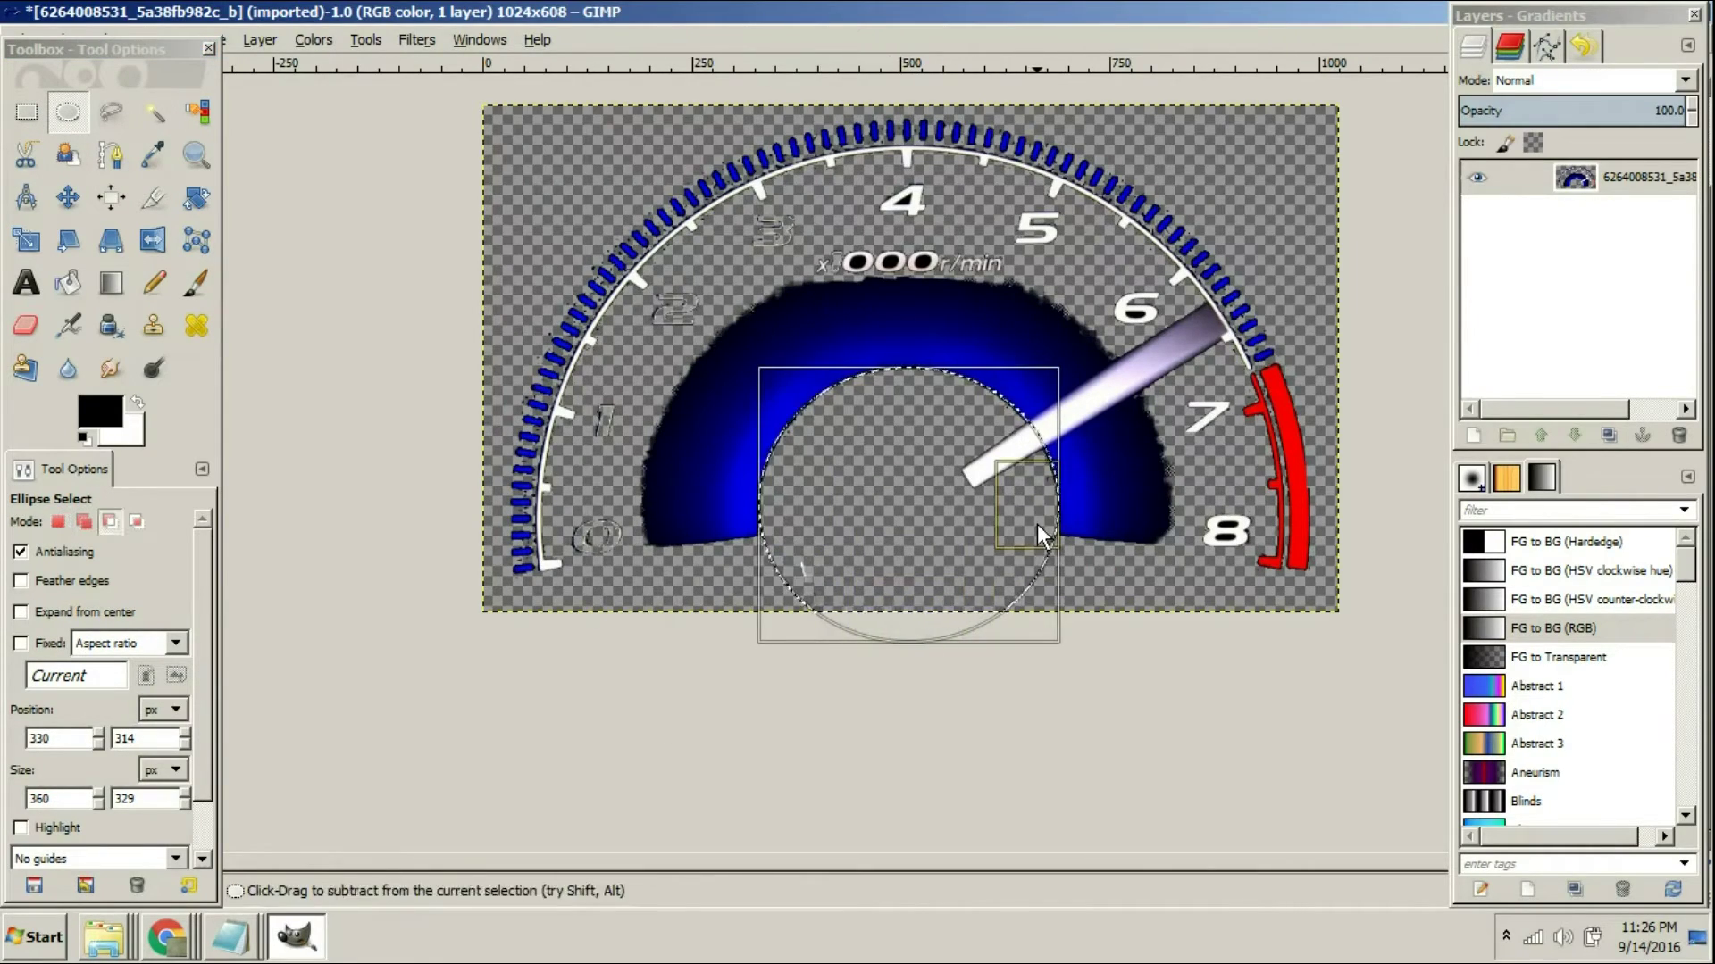
key("ctrl+x")
key("ctrl+v")
key("ctrl+z")
Fill the inner circle selection with the black foreground colour, and cut and paste it as a new layer
left_click_drag(107, 39, 107, 89)
left_click(62, 40)
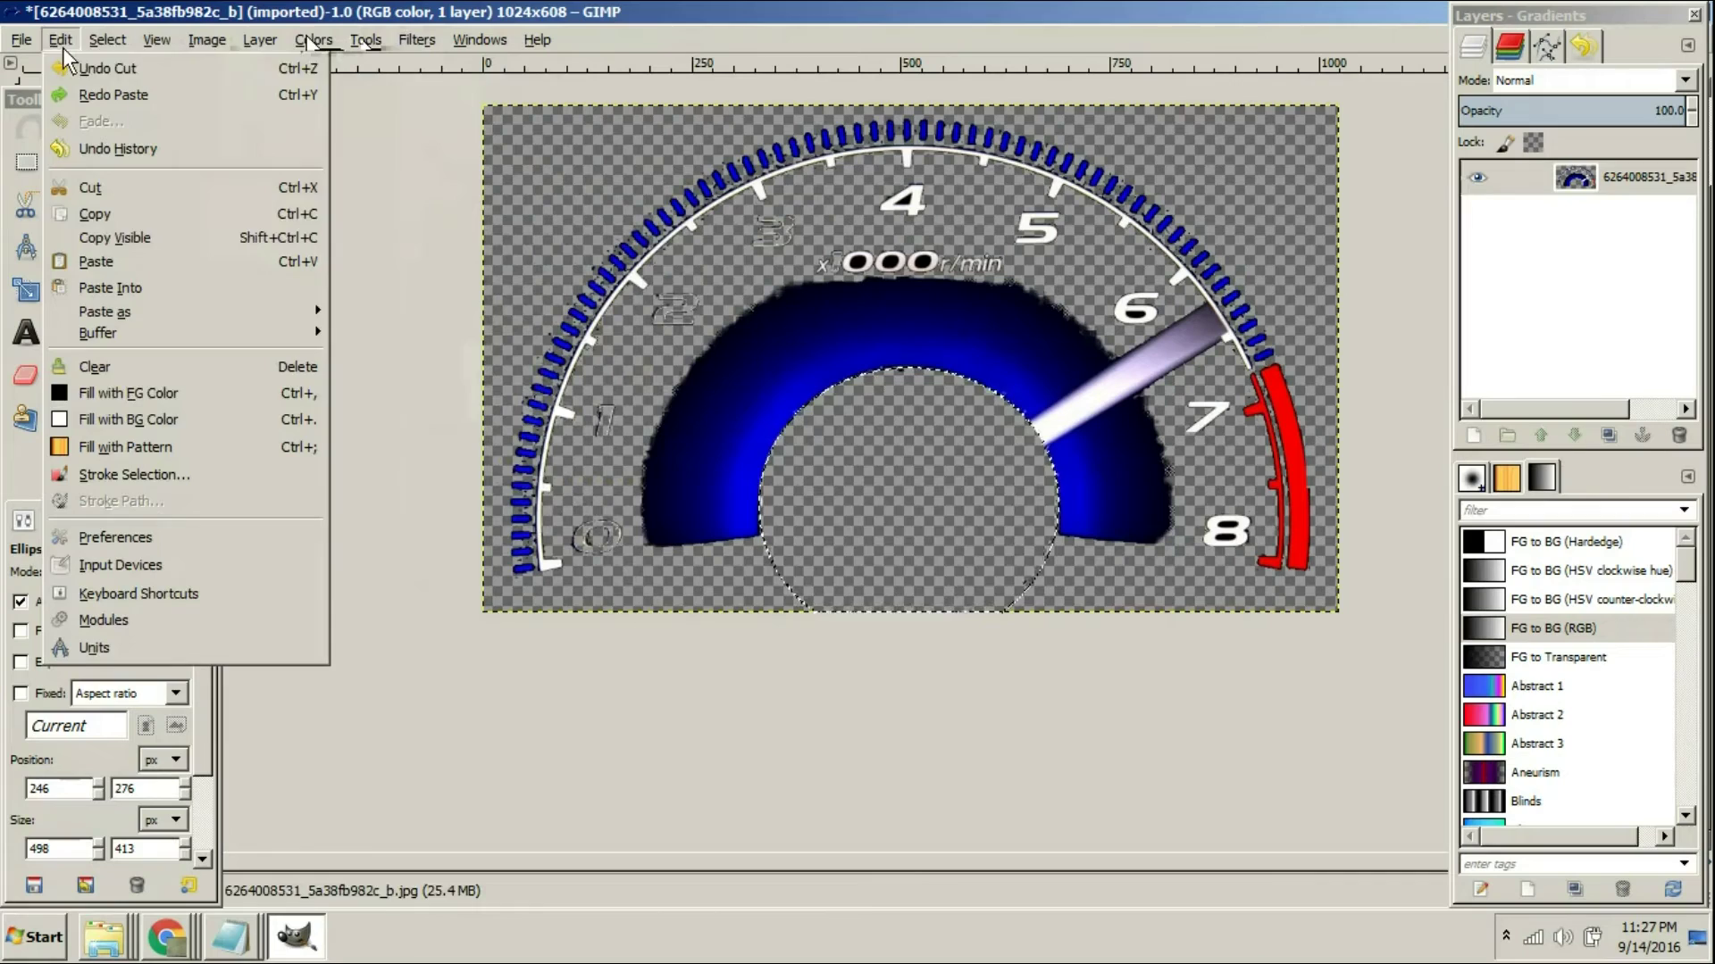
left_click(134, 393)
key("ctrl+x")
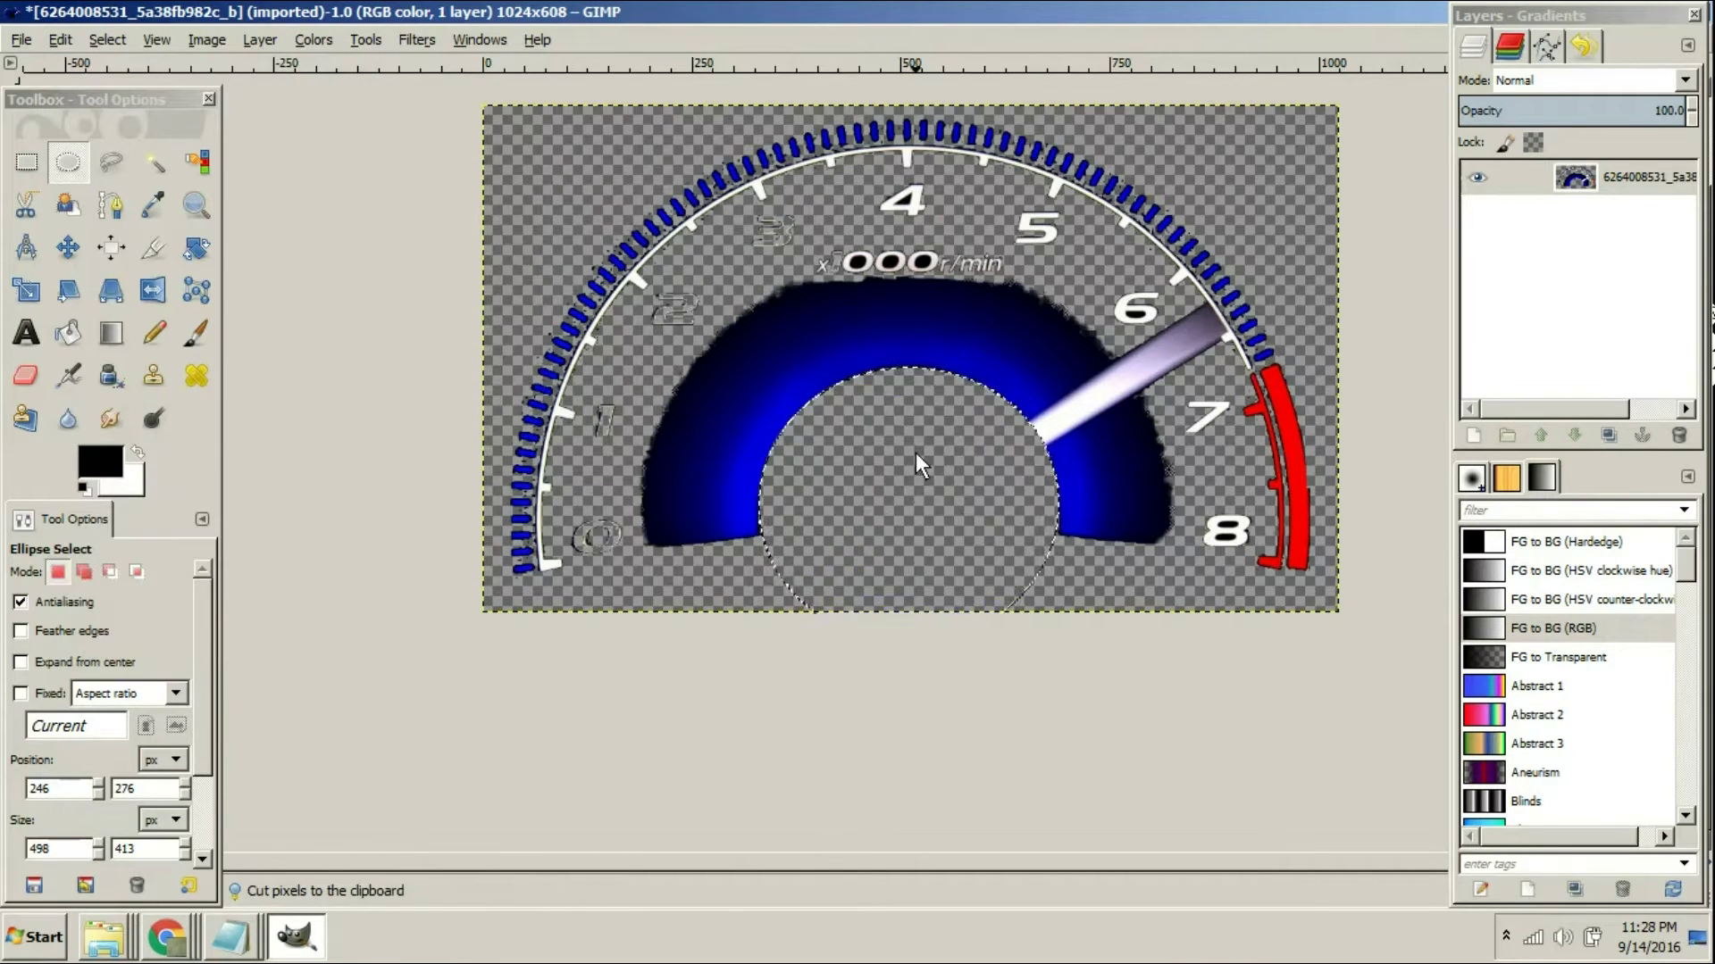
key("ctrl+v")
right_click(1581, 181)
left_click(1583, 235)
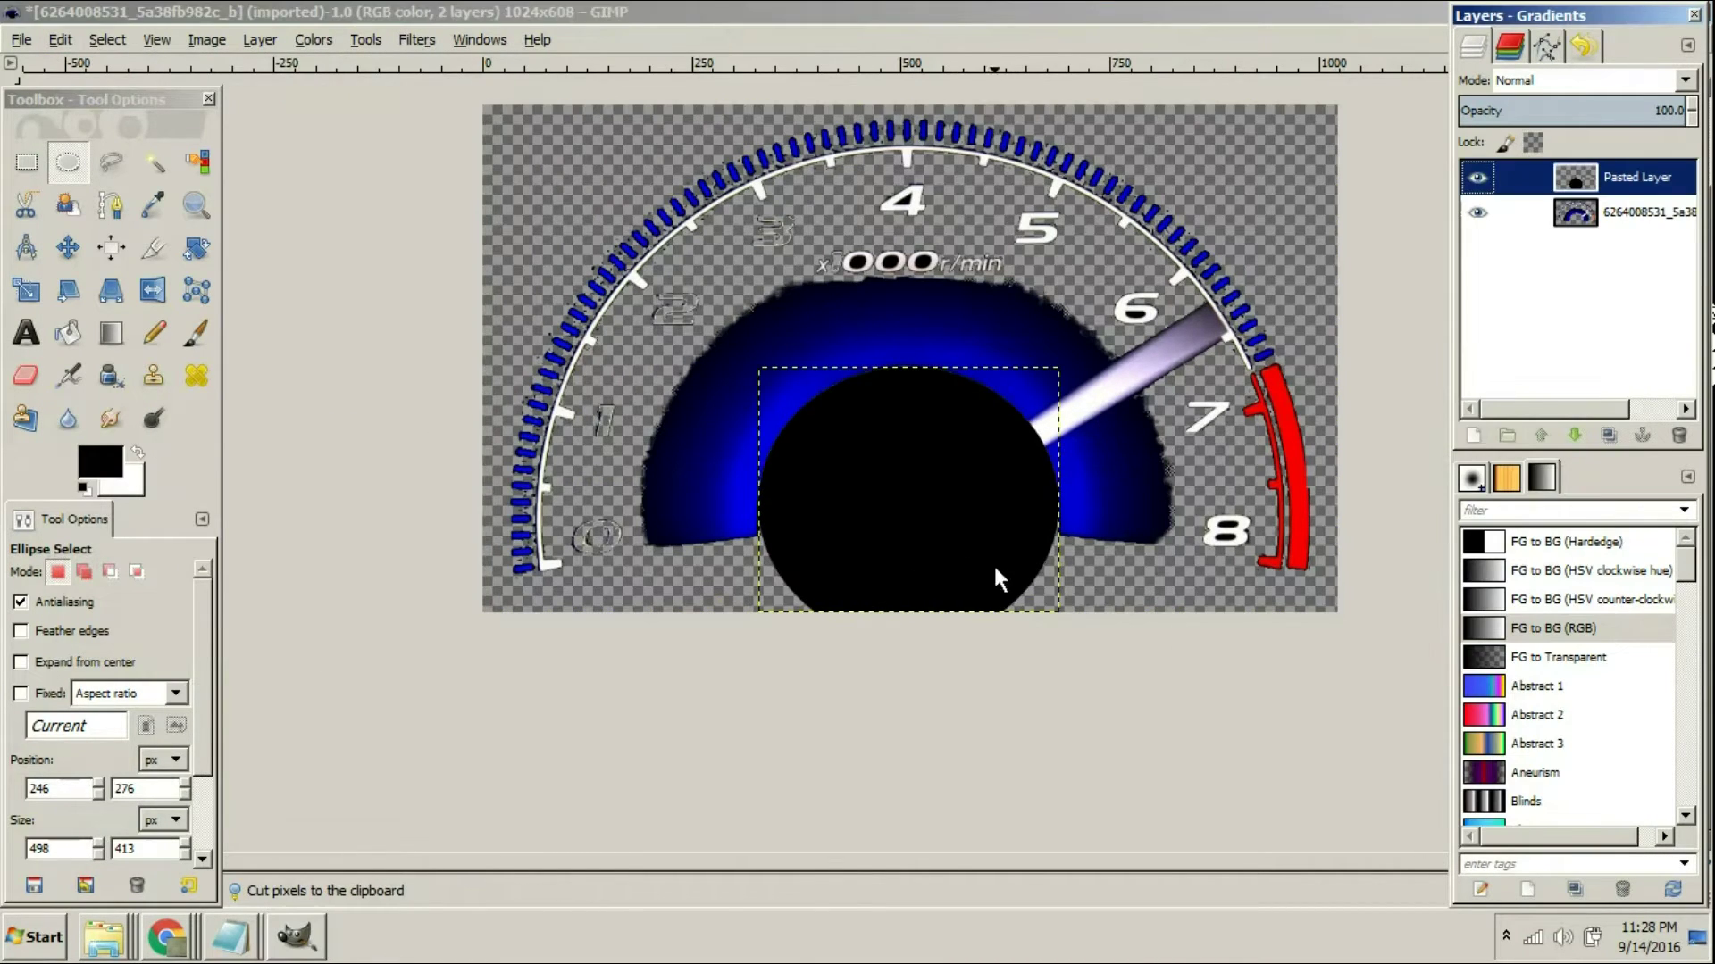
Hide the pasted circle layer and fit an ellipse selection of about 635 × 586 px around the gauge layer's blue arc
left_click(1575, 213)
left_click(1478, 176)
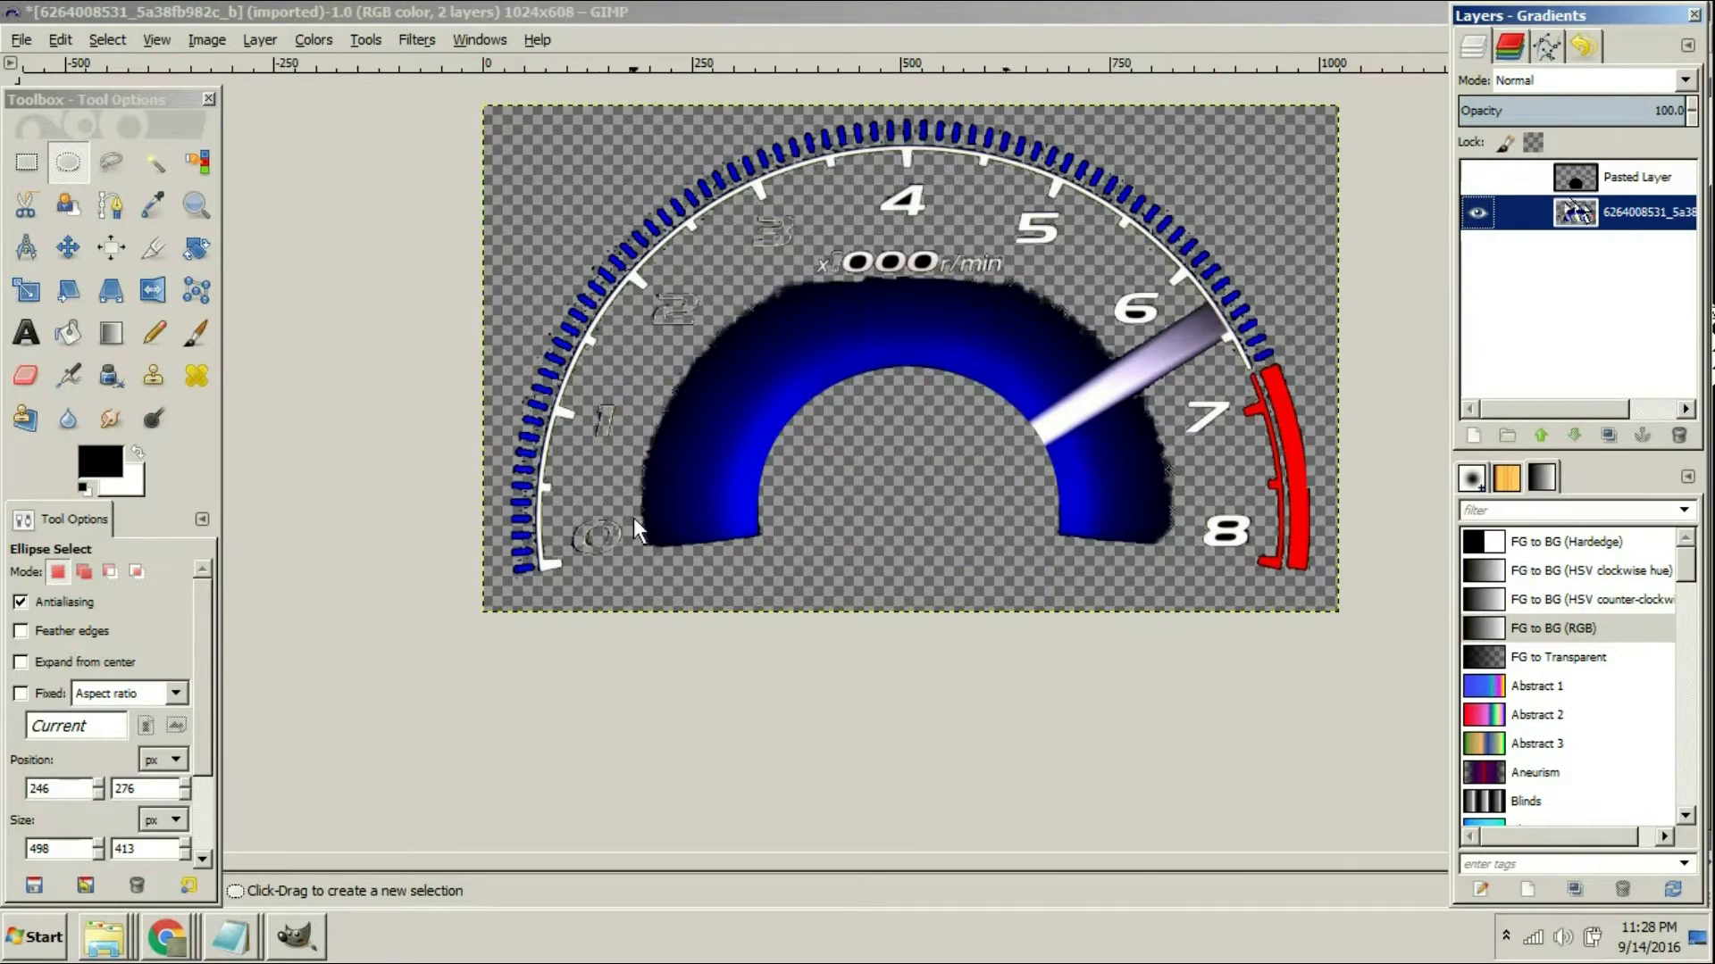
left_click_drag(1146, 563, 652, 263)
left_click_drag(692, 524, 675, 524)
left_click_drag(888, 600, 888, 744)
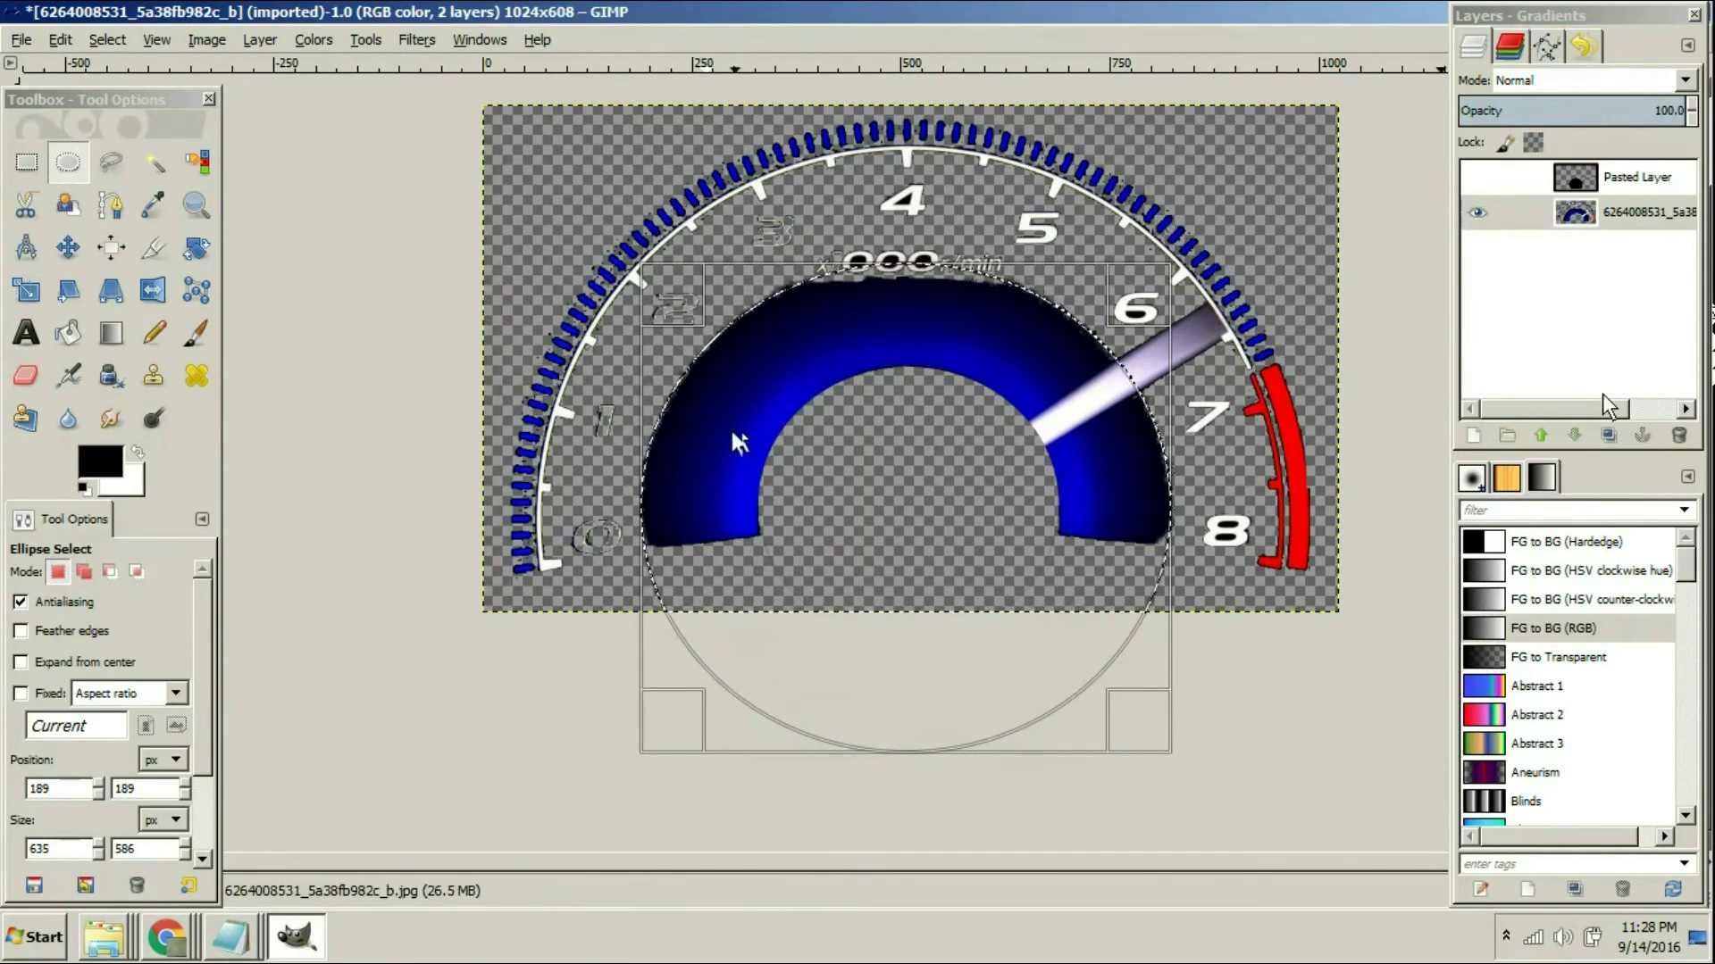
Cut the blue arc inside the ellipse selection out of the original gauge layer
left_click(1607, 177)
left_click(1474, 435)
left_click(410, 498)
left_click(1623, 213)
key("ctrl+x")
key("ctrl+v")
left_click(107, 39)
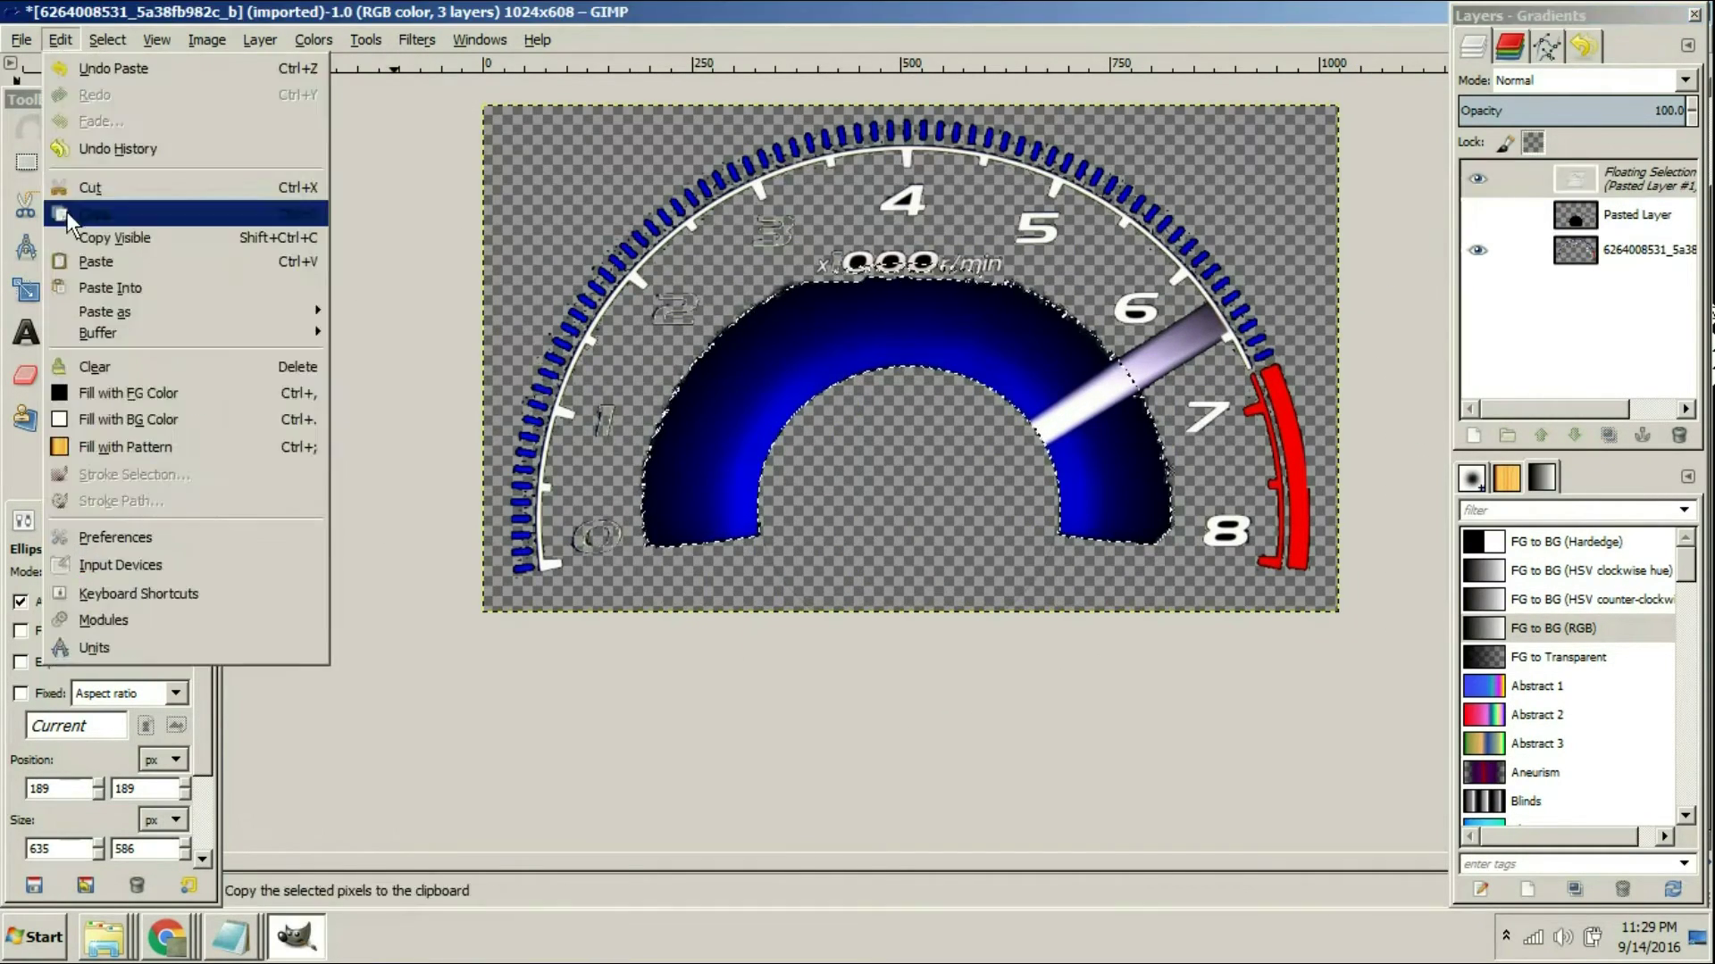
left_click(84, 417)
key("ctrl+z")
key("ctrl+z")
Add a new layer above the gauge layer and fill the ellipse selection with the white background colour
right_click(1619, 217)
left_click(1482, 261)
key("Return")
key("ctrl+period")
Erase the dial numbers 0 to 5, 7 and 8 from the original gauge layer using rectangular selections
left_click(1622, 246)
left_click(33, 170)
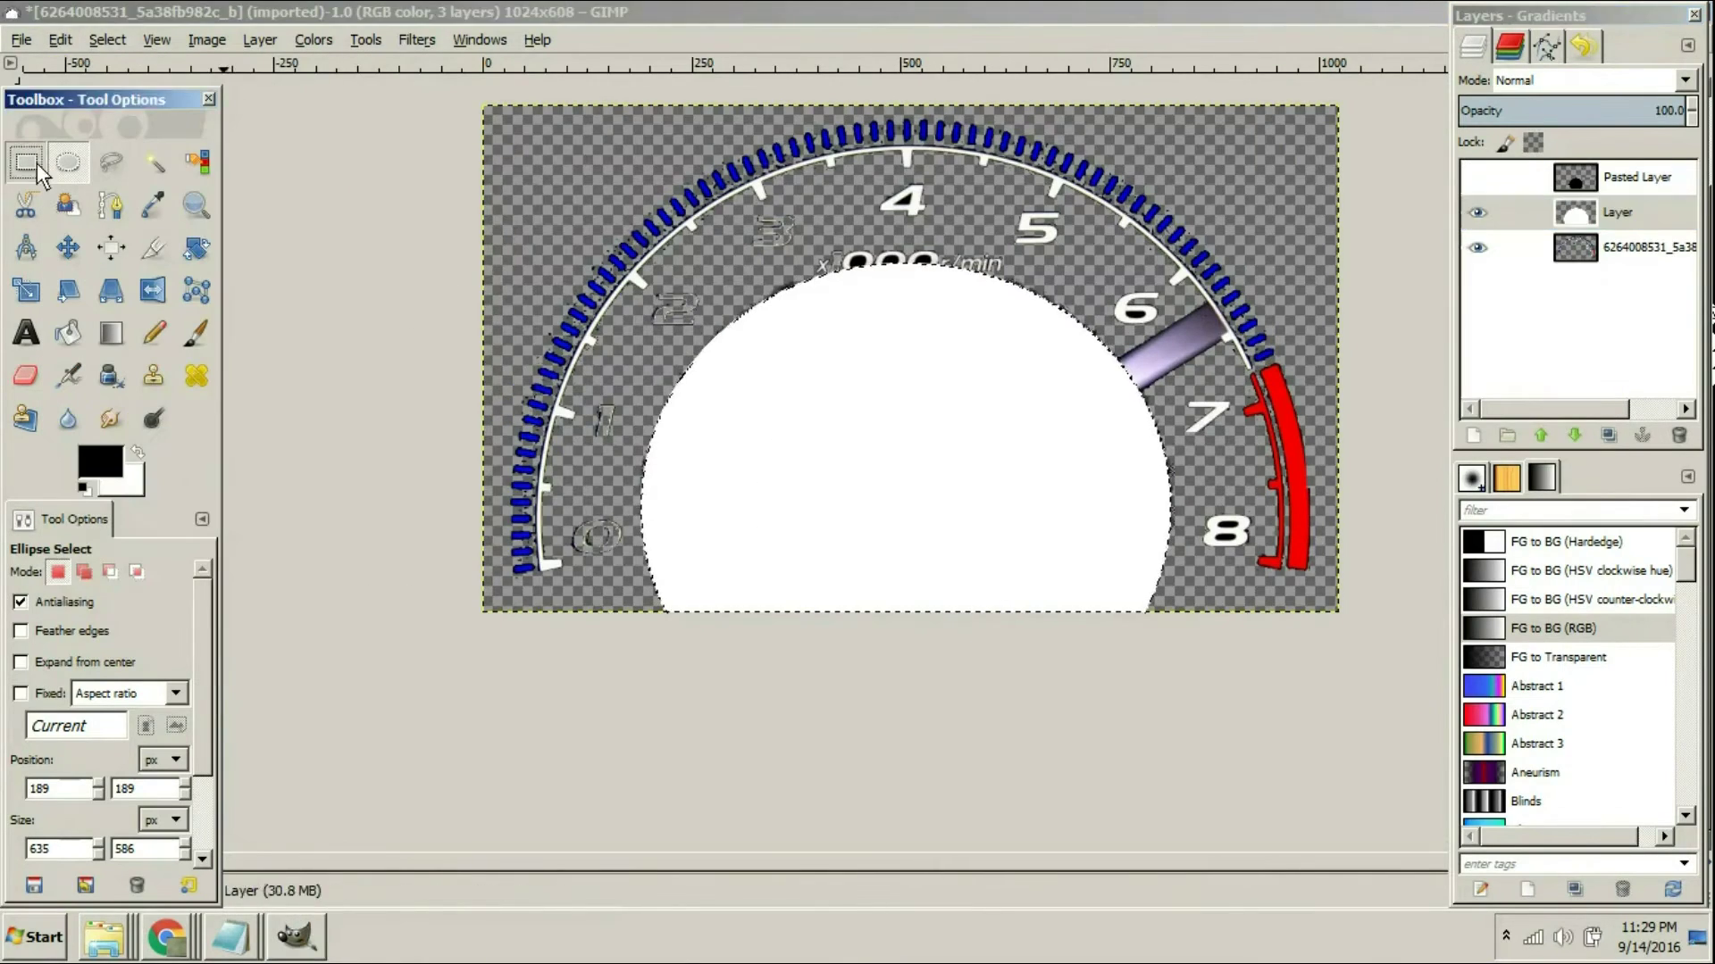
left_click_drag(556, 508, 629, 558)
left_click_drag(656, 267, 681, 293)
key("Delete")
mouse_move(859, 184)
left_mouse_down()
mouse_move(938, 231)
mouse_move(1063, 255)
left_mouse_up()
key("Delete")
left_click_drag(1174, 390, 1237, 450)
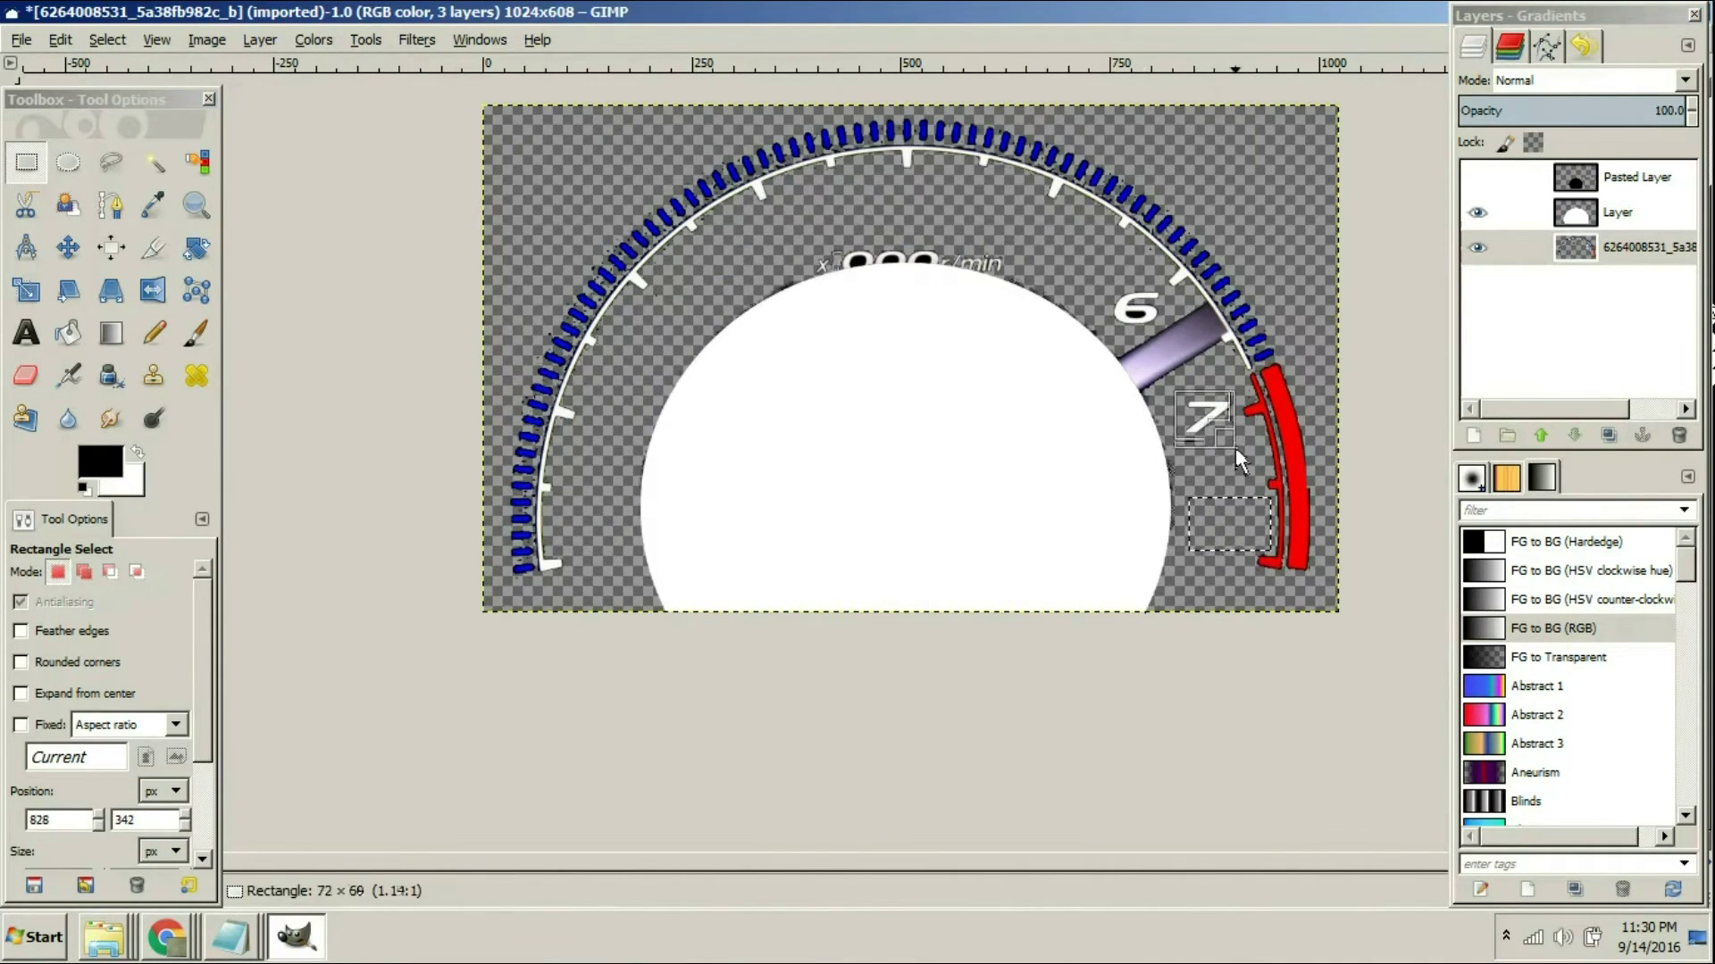
key("Delete")
Erase the remaining number 6, the r/min label and most of the needle from the original gauge layer
left_click_drag(612, 353, 793, 555)
key("Delete")
mouse_move(734, 243)
left_mouse_down()
mouse_move(989, 326)
mouse_move(1209, 585)
left_mouse_up()
key("Delete")
Erase the leftover needle tip beside the scale with a freehand selection and show the pasted circle layer again
left_click(110, 162)
scroll(1187, 304, "up", 3)
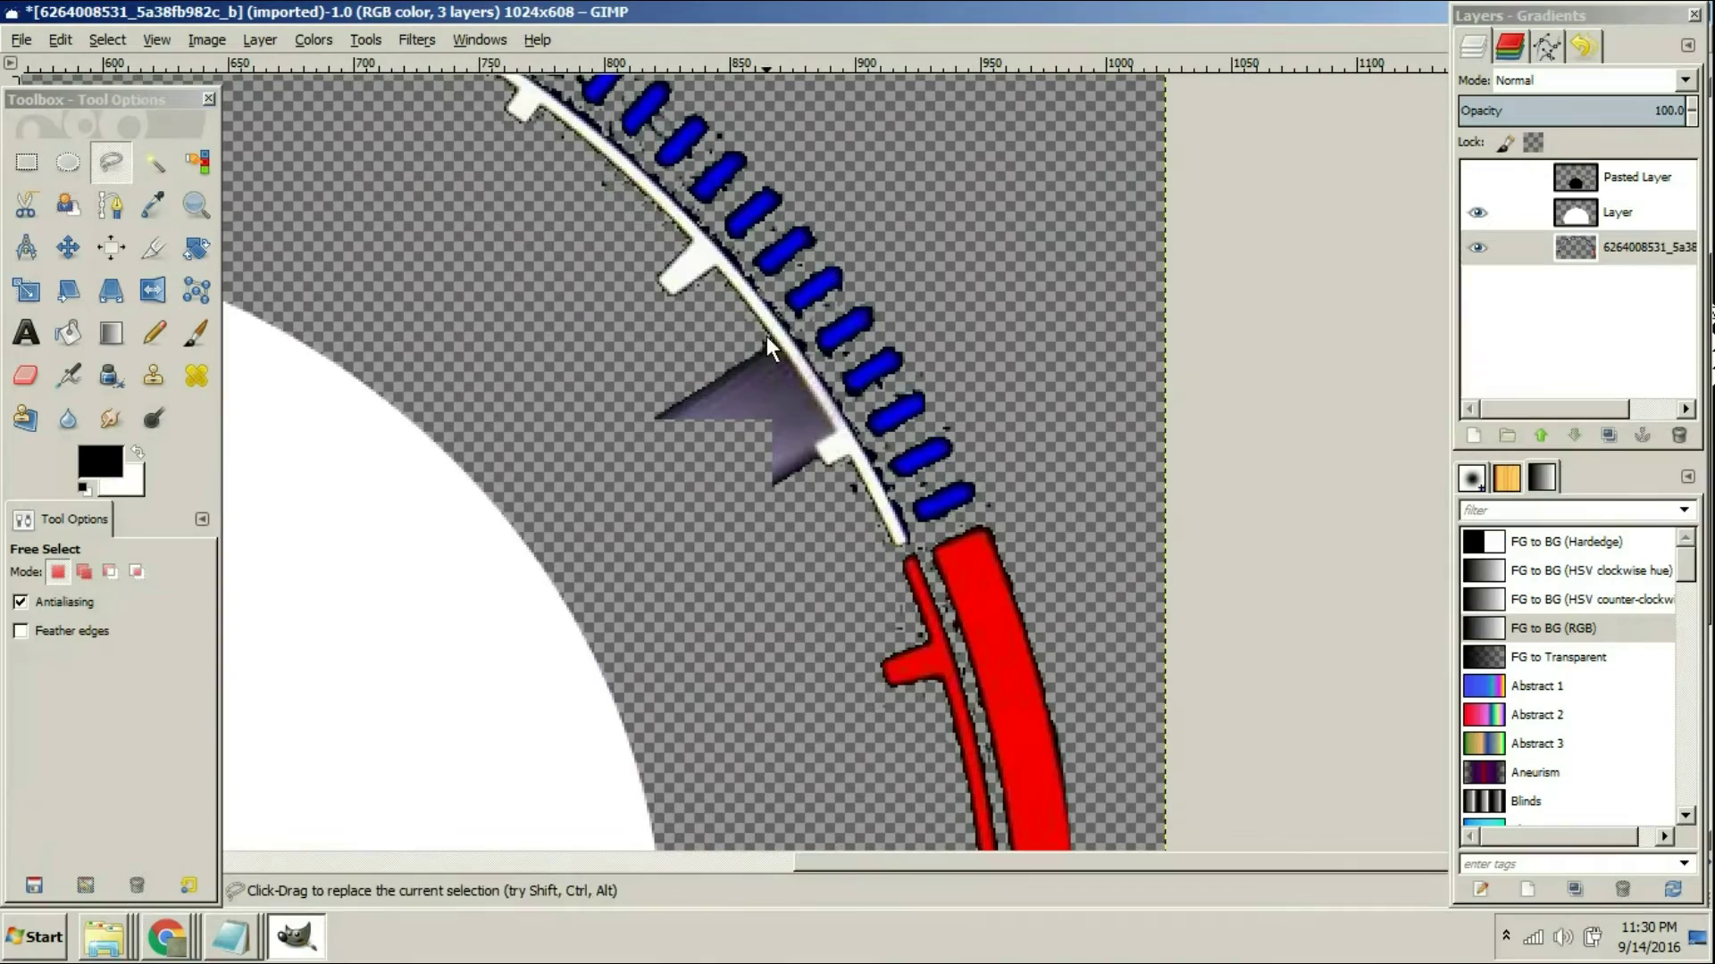
left_click(764, 338)
left_click(628, 418)
left_click(832, 435)
left_click(763, 338)
key("Delete")
scroll(777, 352, "up", 2)
scroll(762, 474, "down", 5)
left_click(1477, 177)
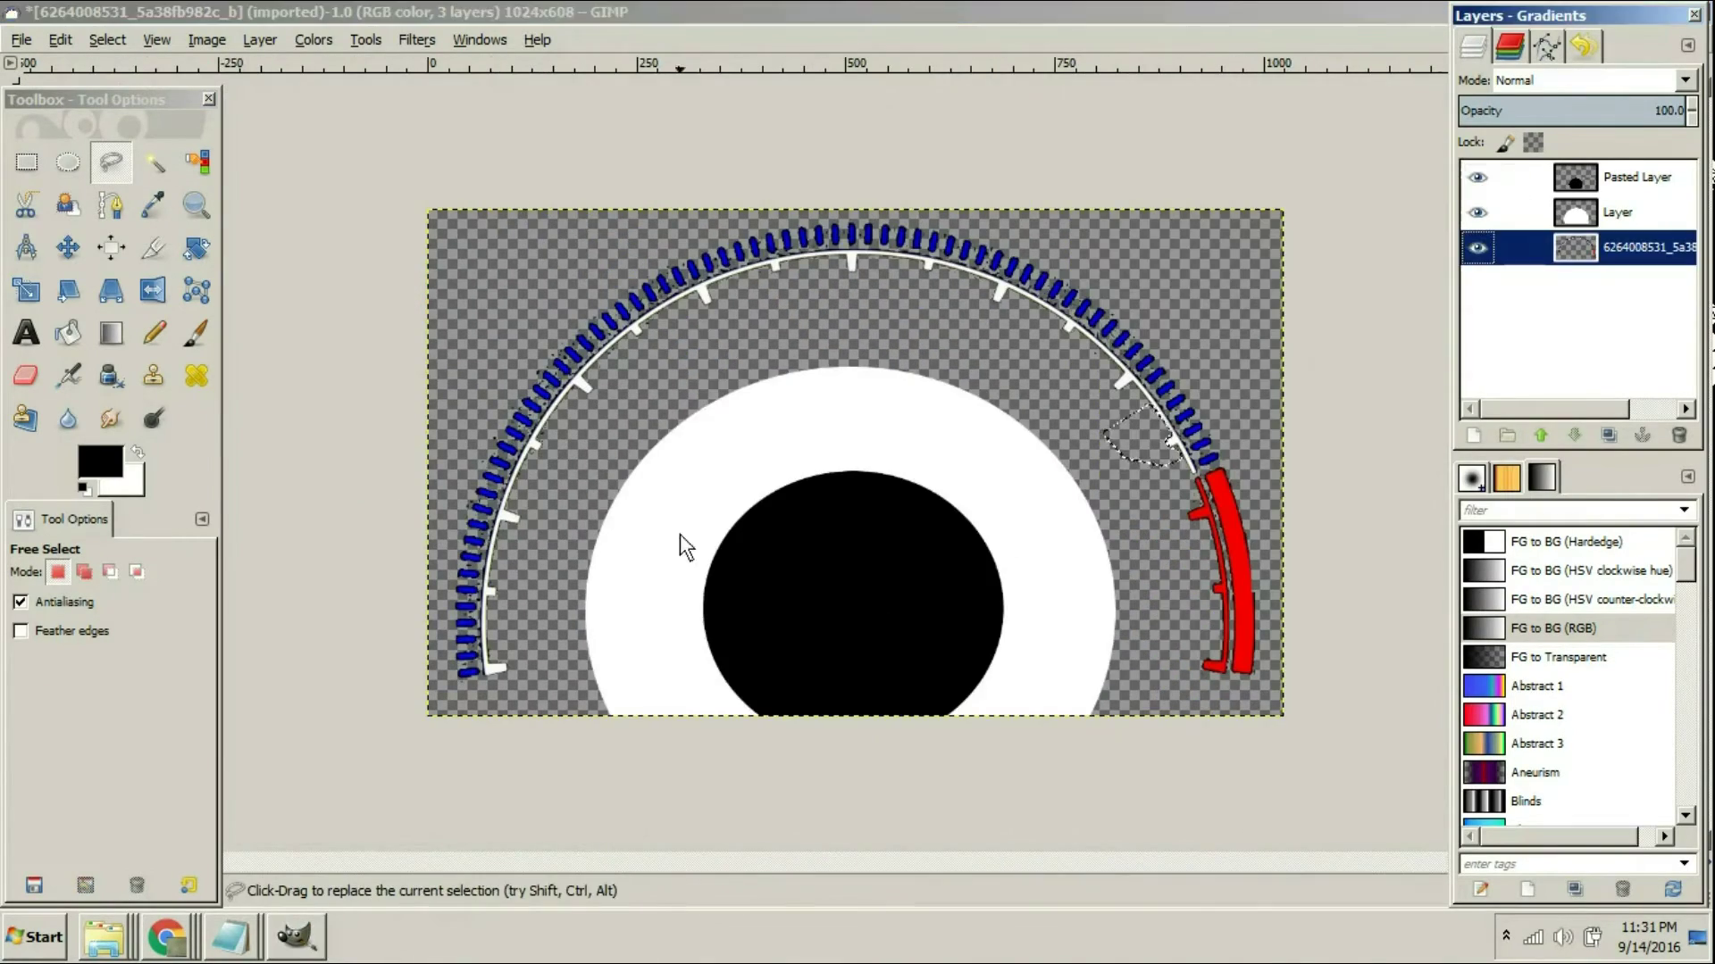
Fit an ellipse selection of about 955 × 937 px around the outer edge of the gauge's tick ring
left_click(68, 162)
left_click_drag(1201, 473, 1221, 813)
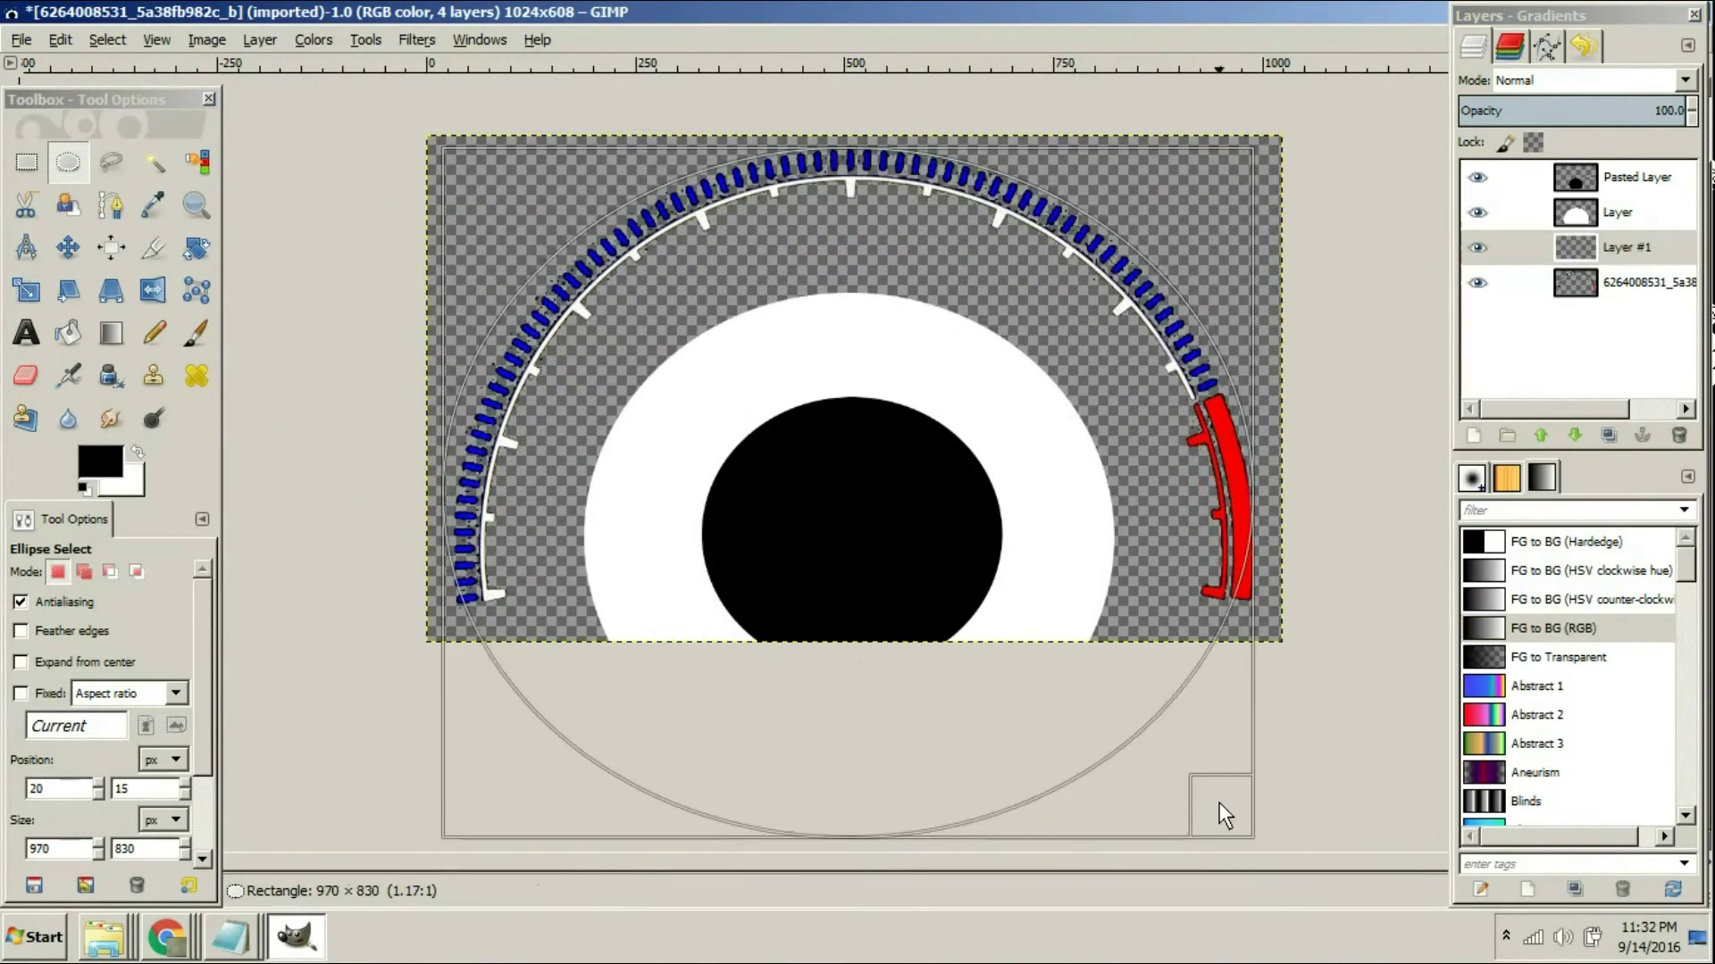
left_click_drag(490, 513, 469, 715)
scroll(884, 757, "down", 2)
left_click_drag(844, 666, 837, 716)
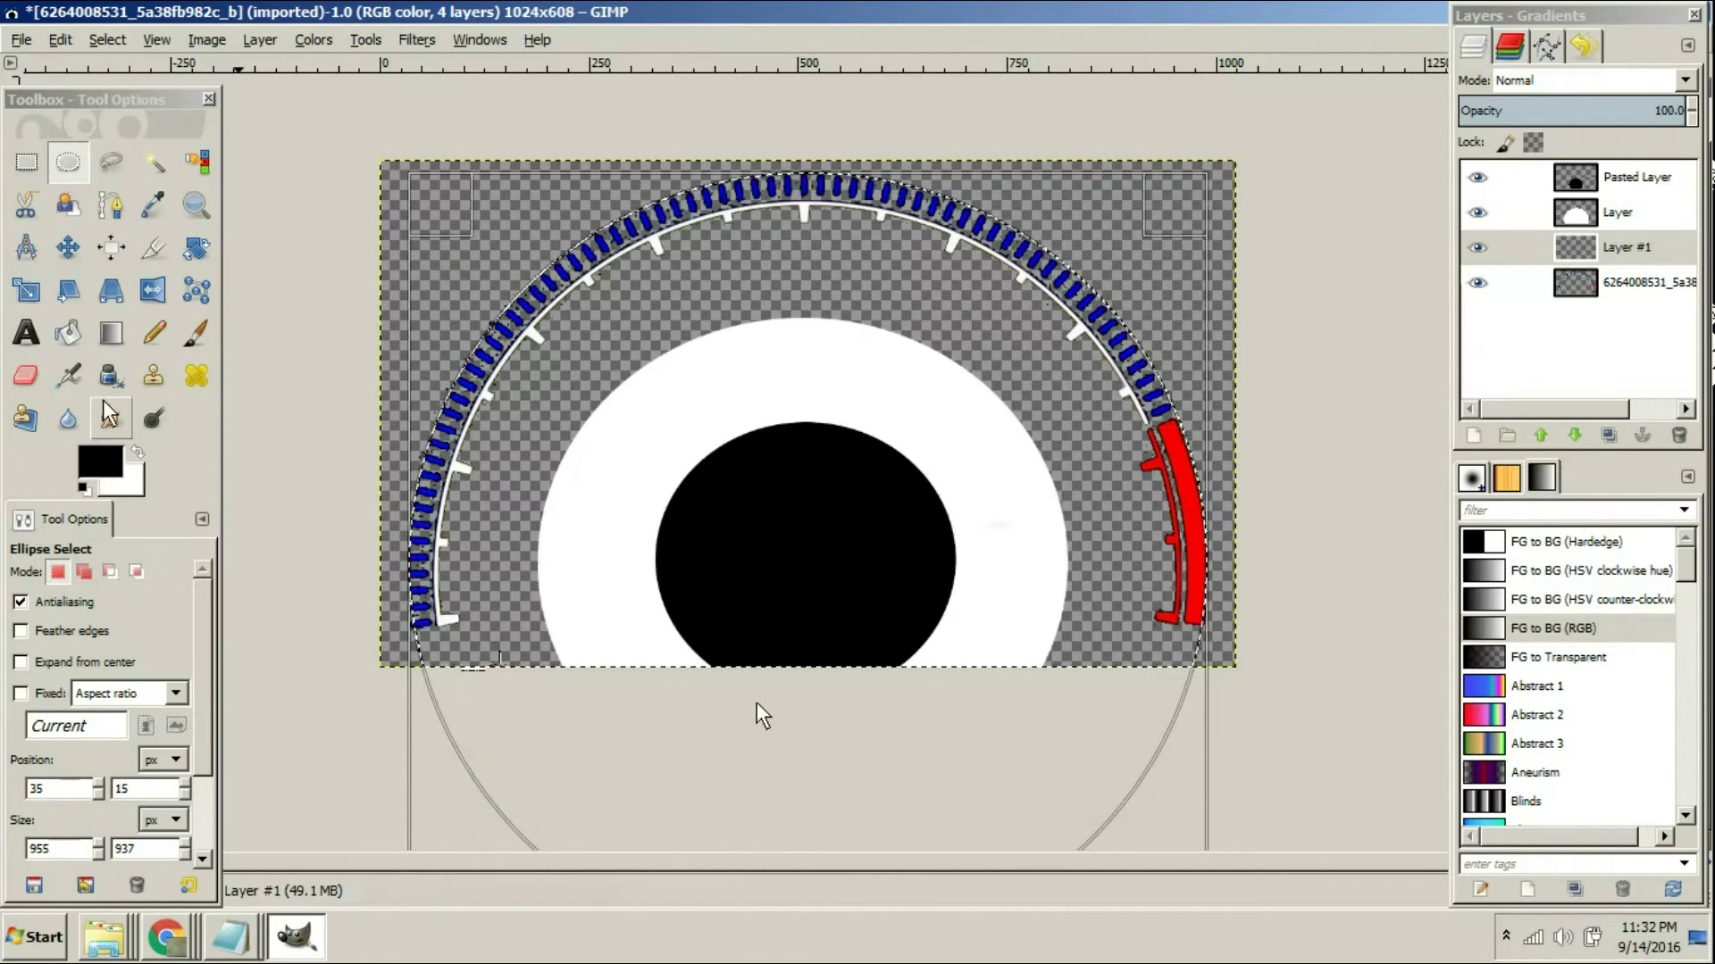
Fill the ellipse selection on the new layer with the black foreground colour and move that layer beneath the gauge layer
left_click(62, 39)
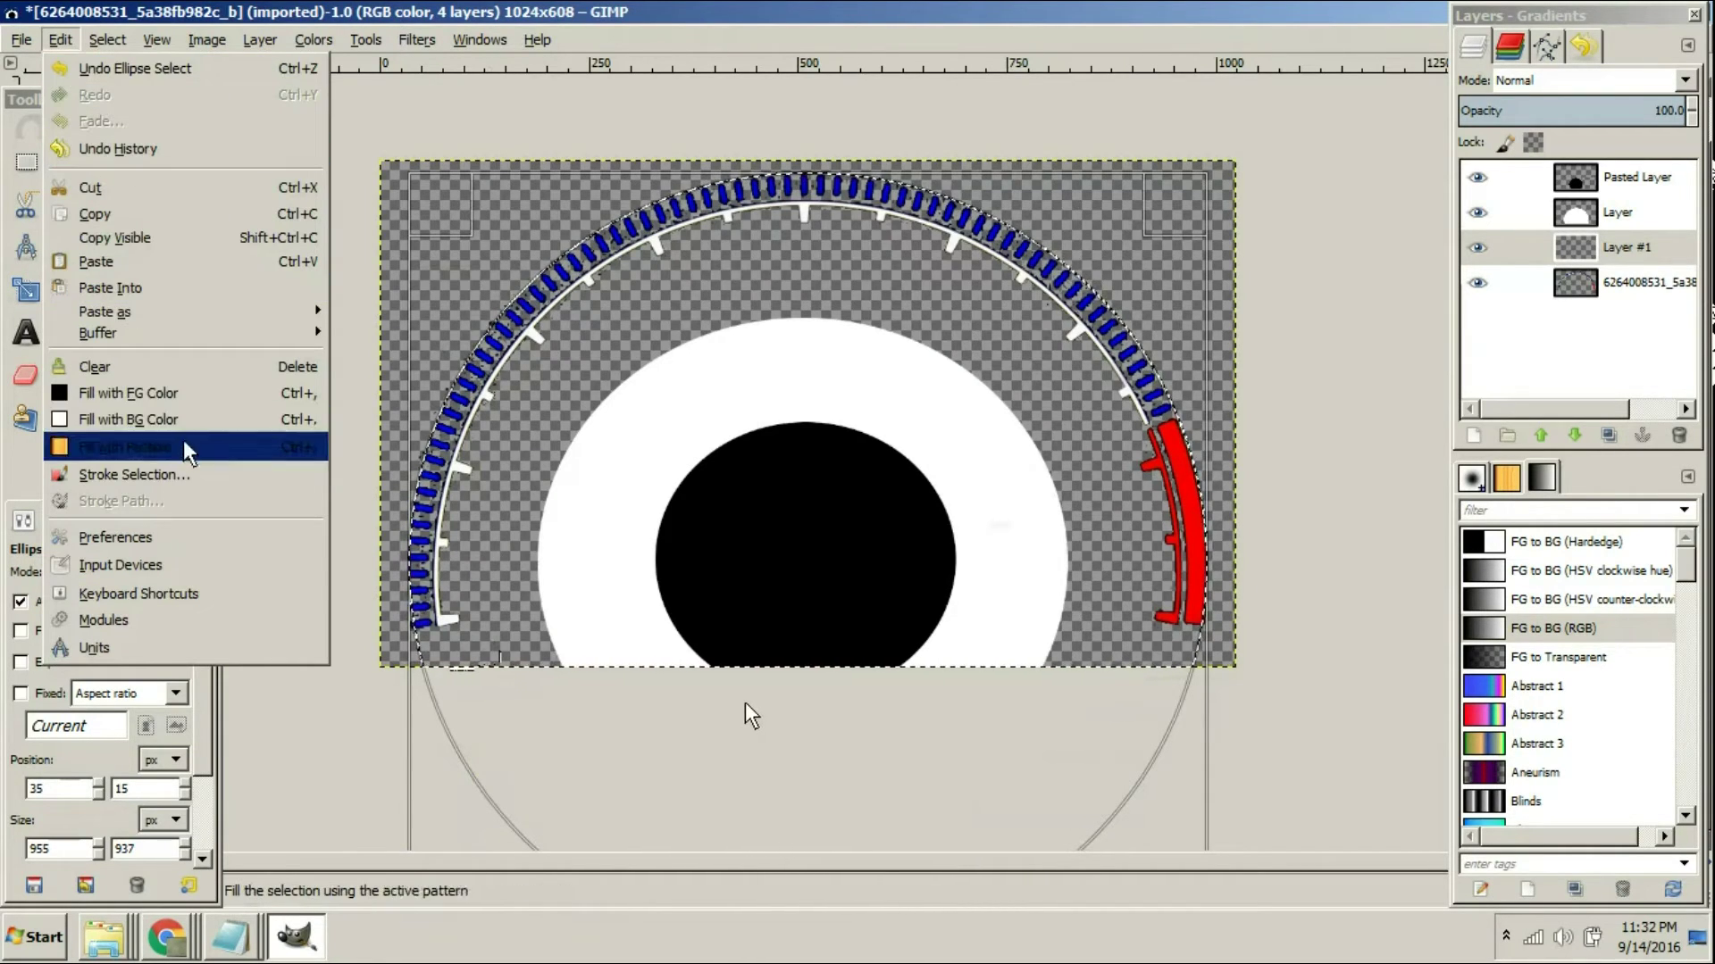
left_click(201, 400)
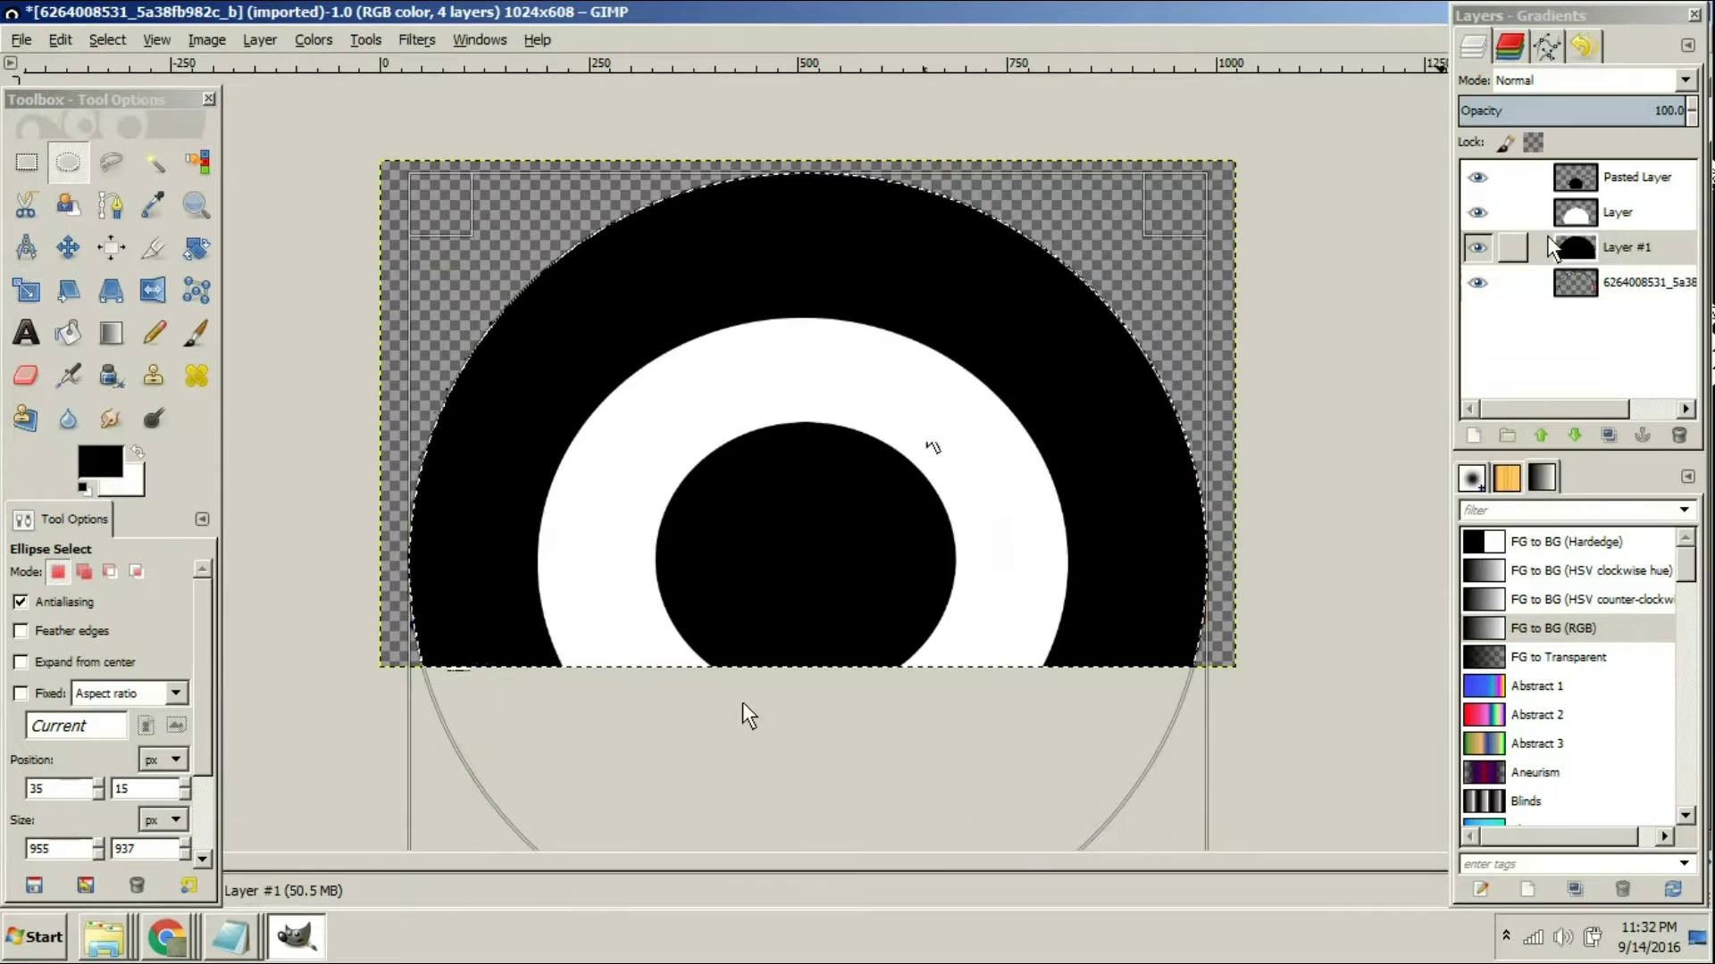
left_click_drag(1611, 250, 1616, 296)
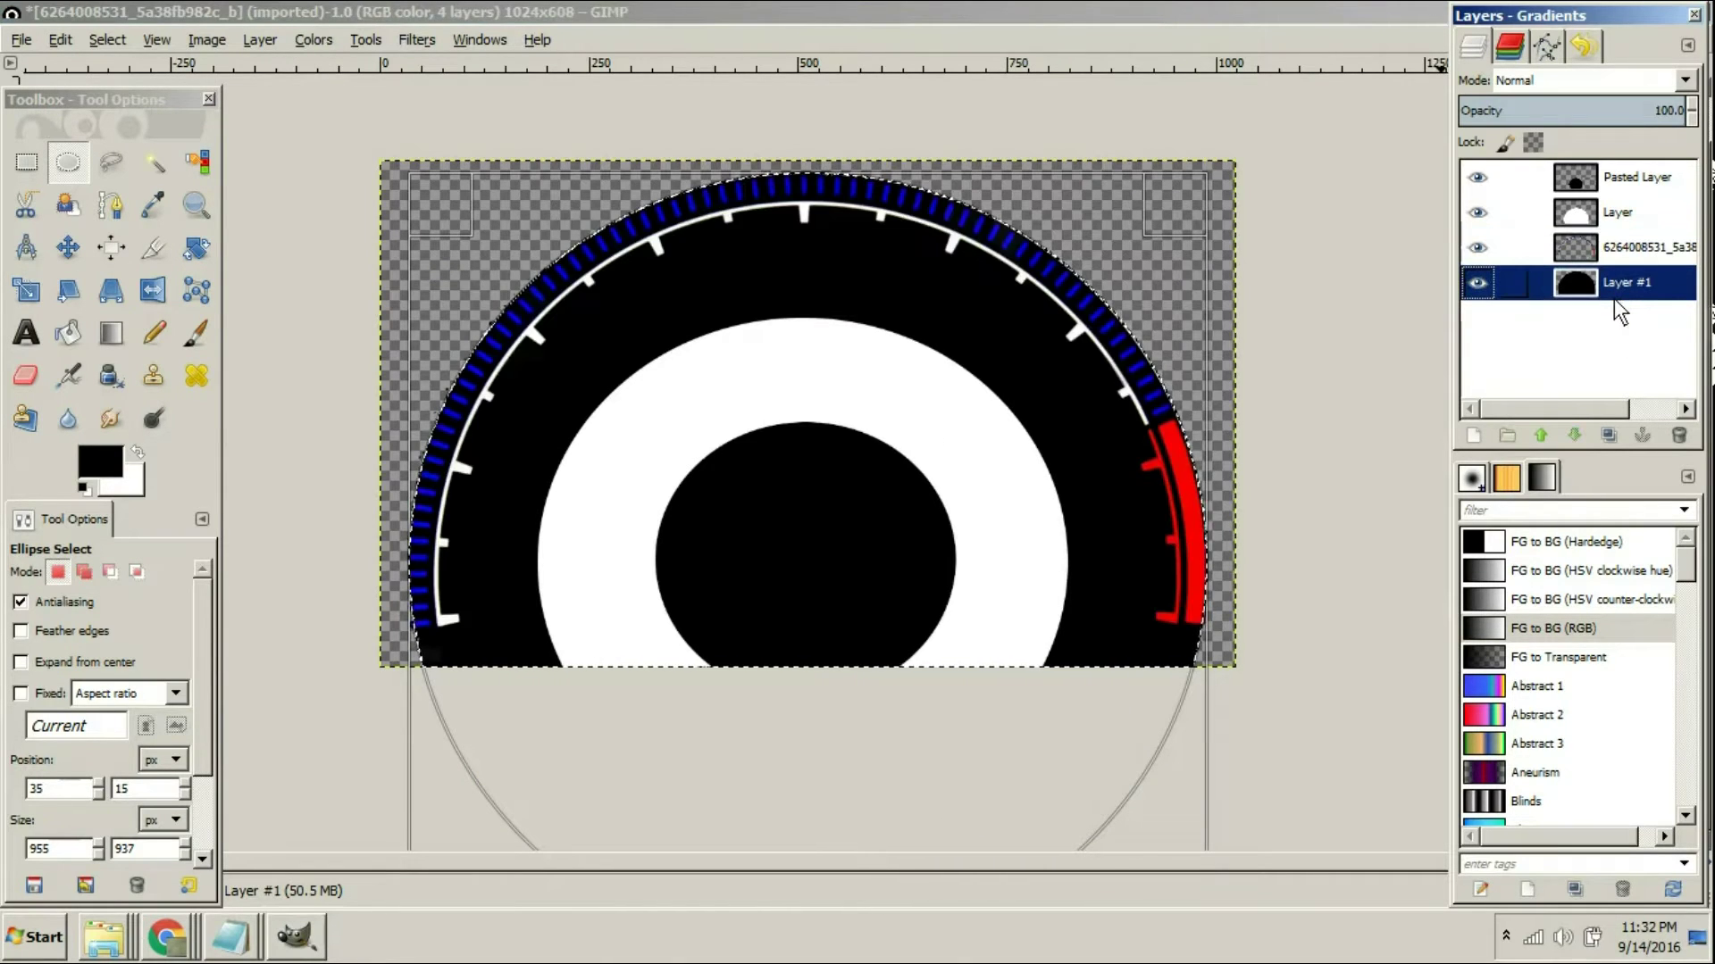
left_click(948, 4)
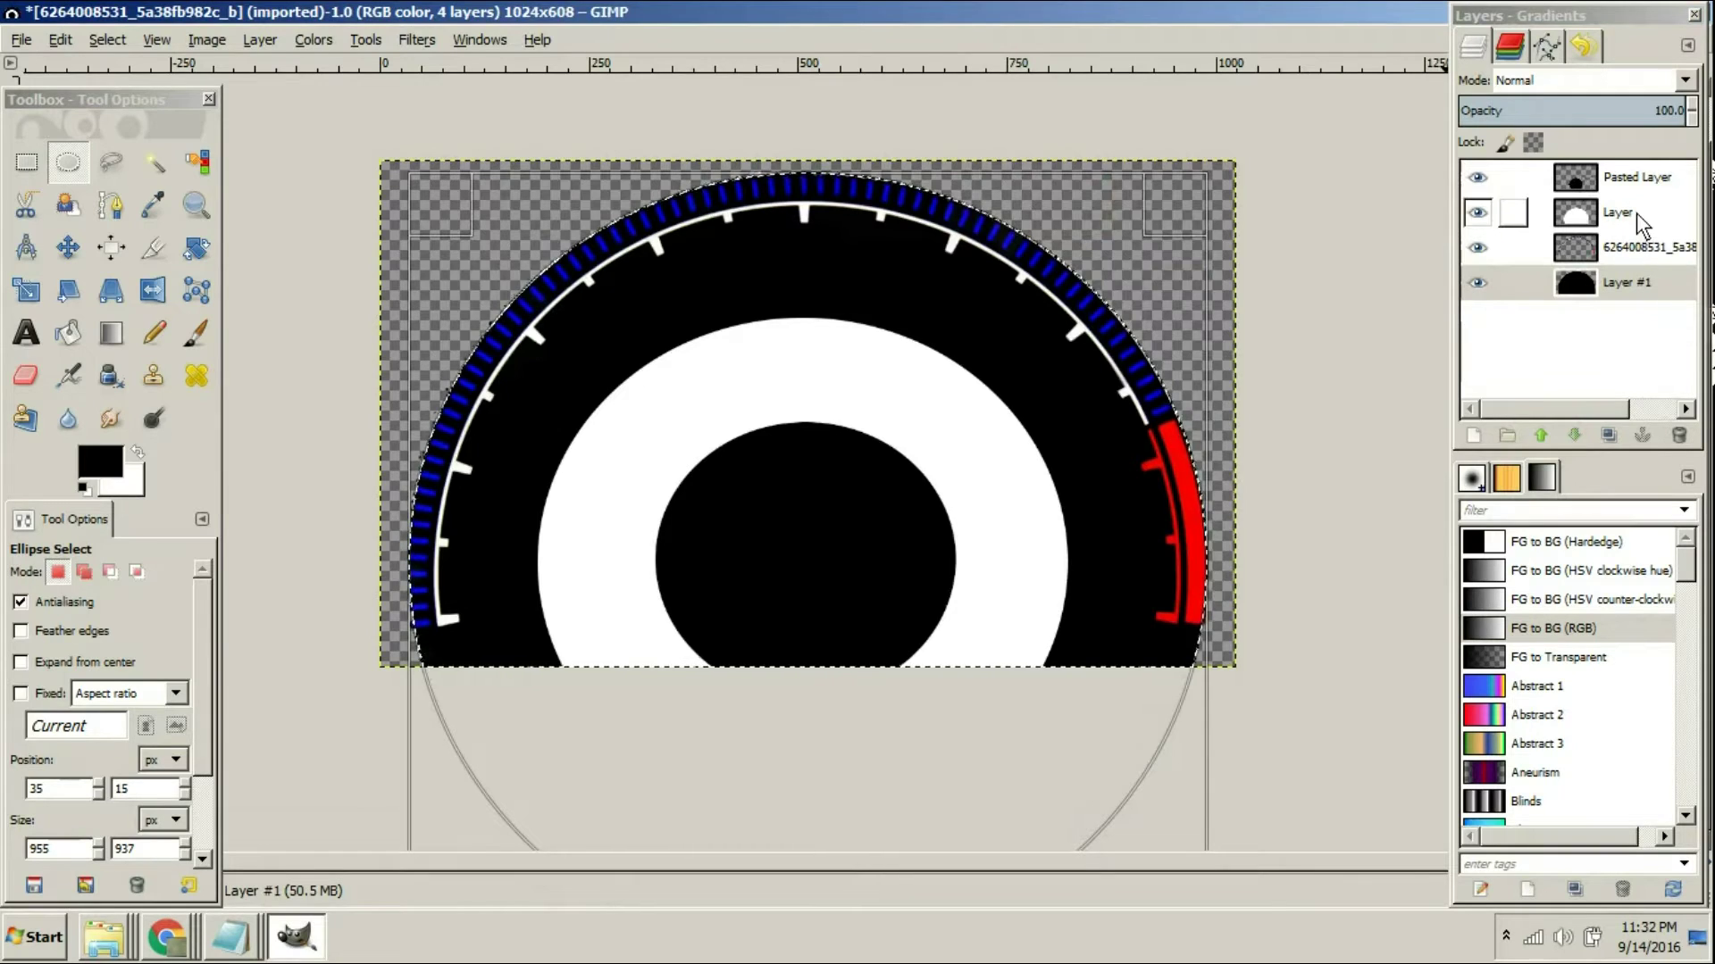
Extend the image canvas to 955 × 1002 px with width and height unlinked
left_click(1636, 174)
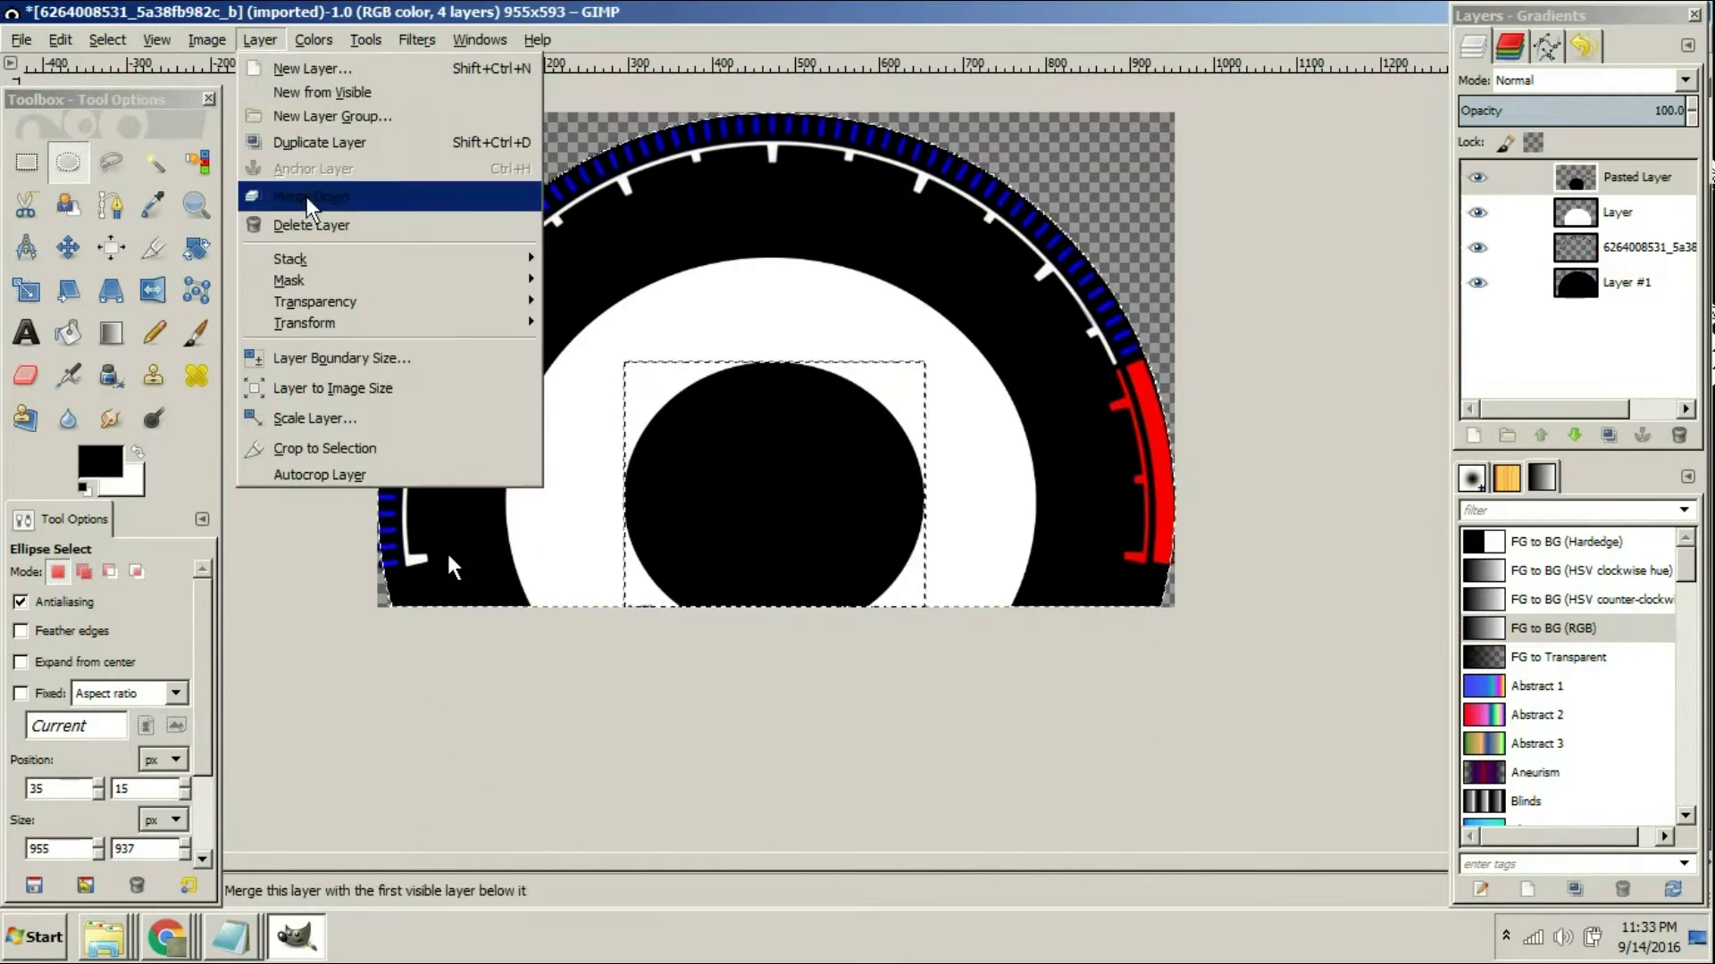
mouse_move(206, 40)
left_click(259, 142)
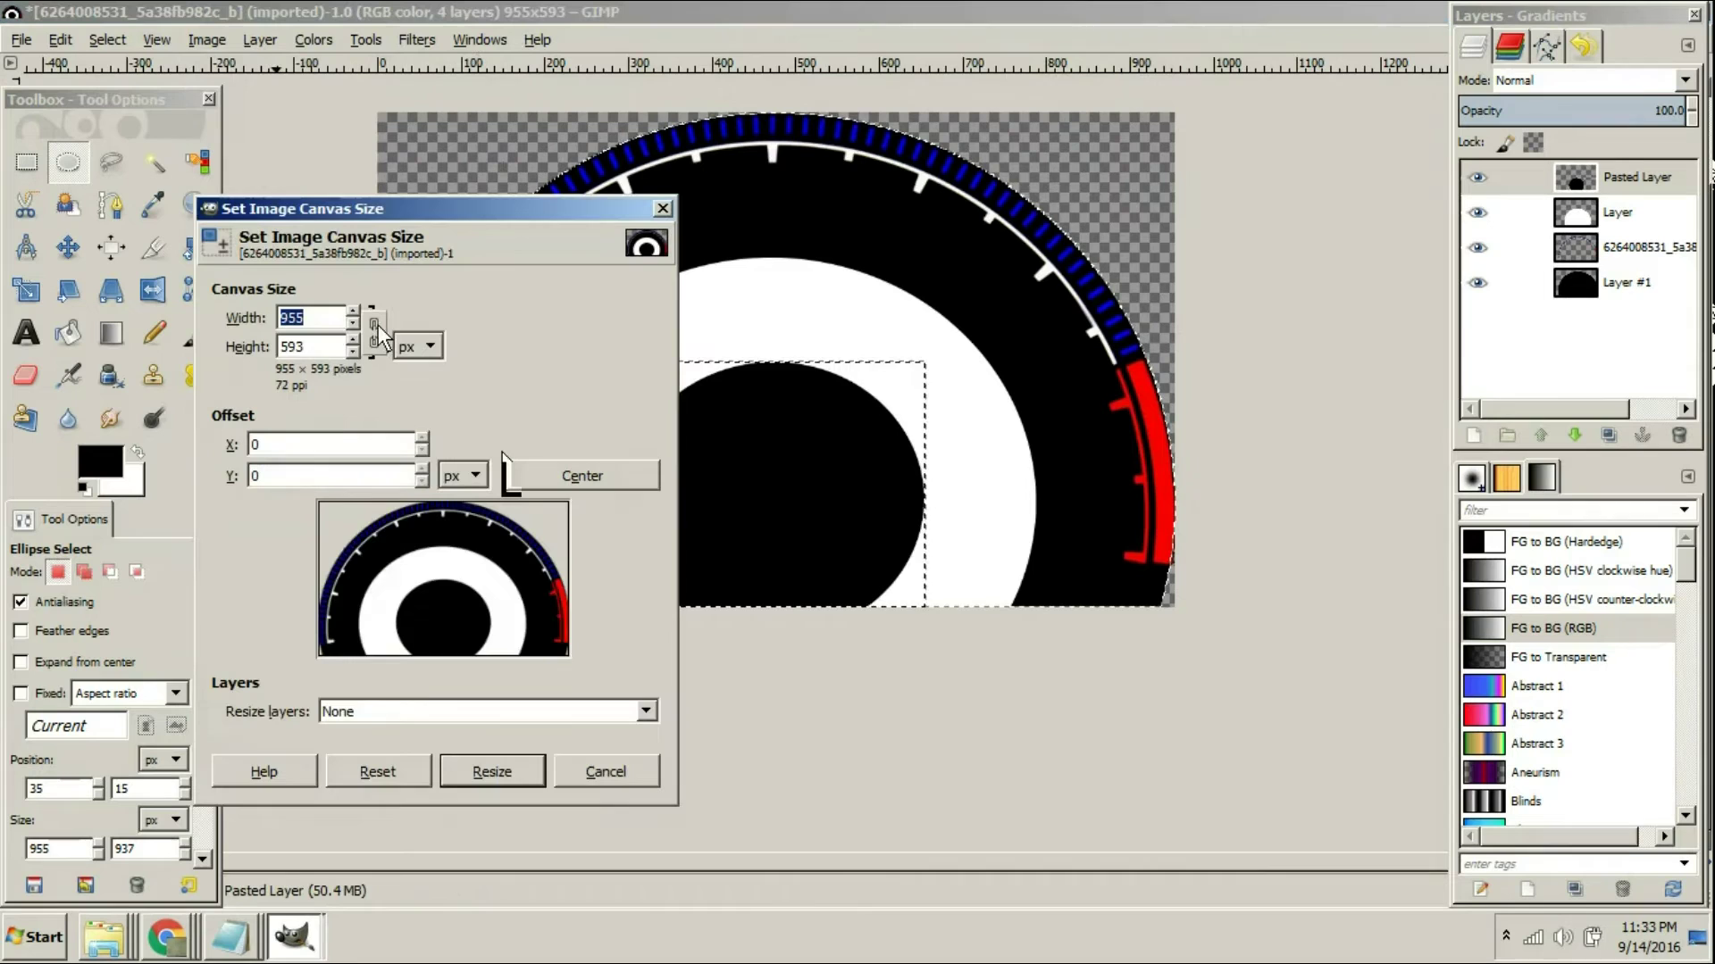
left_click(354, 341)
left_click(353, 341)
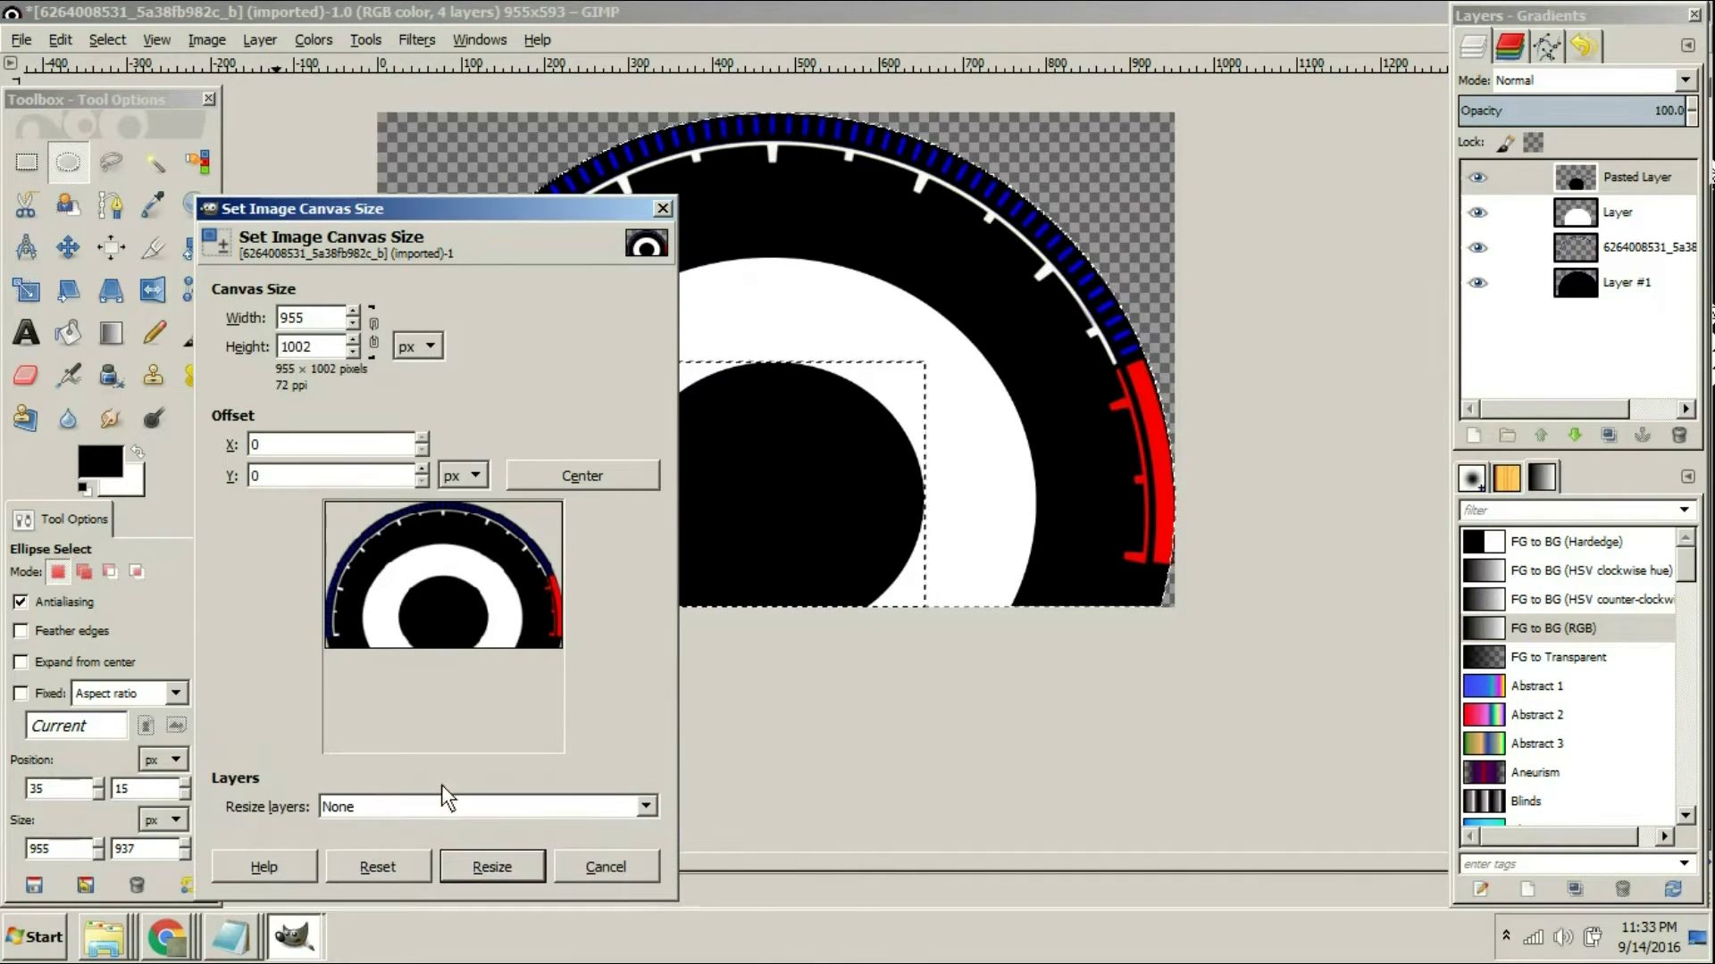
left_click(492, 823)
Draw an ellipse selection of about 954 × 942 px that completes the dial's full outline on the extended canvas
left_click_drag(404, 218, 1161, 811)
left_click_drag(451, 523, 409, 586)
left_click_drag(788, 230, 790, 162)
scroll(714, 387, "down", 2)
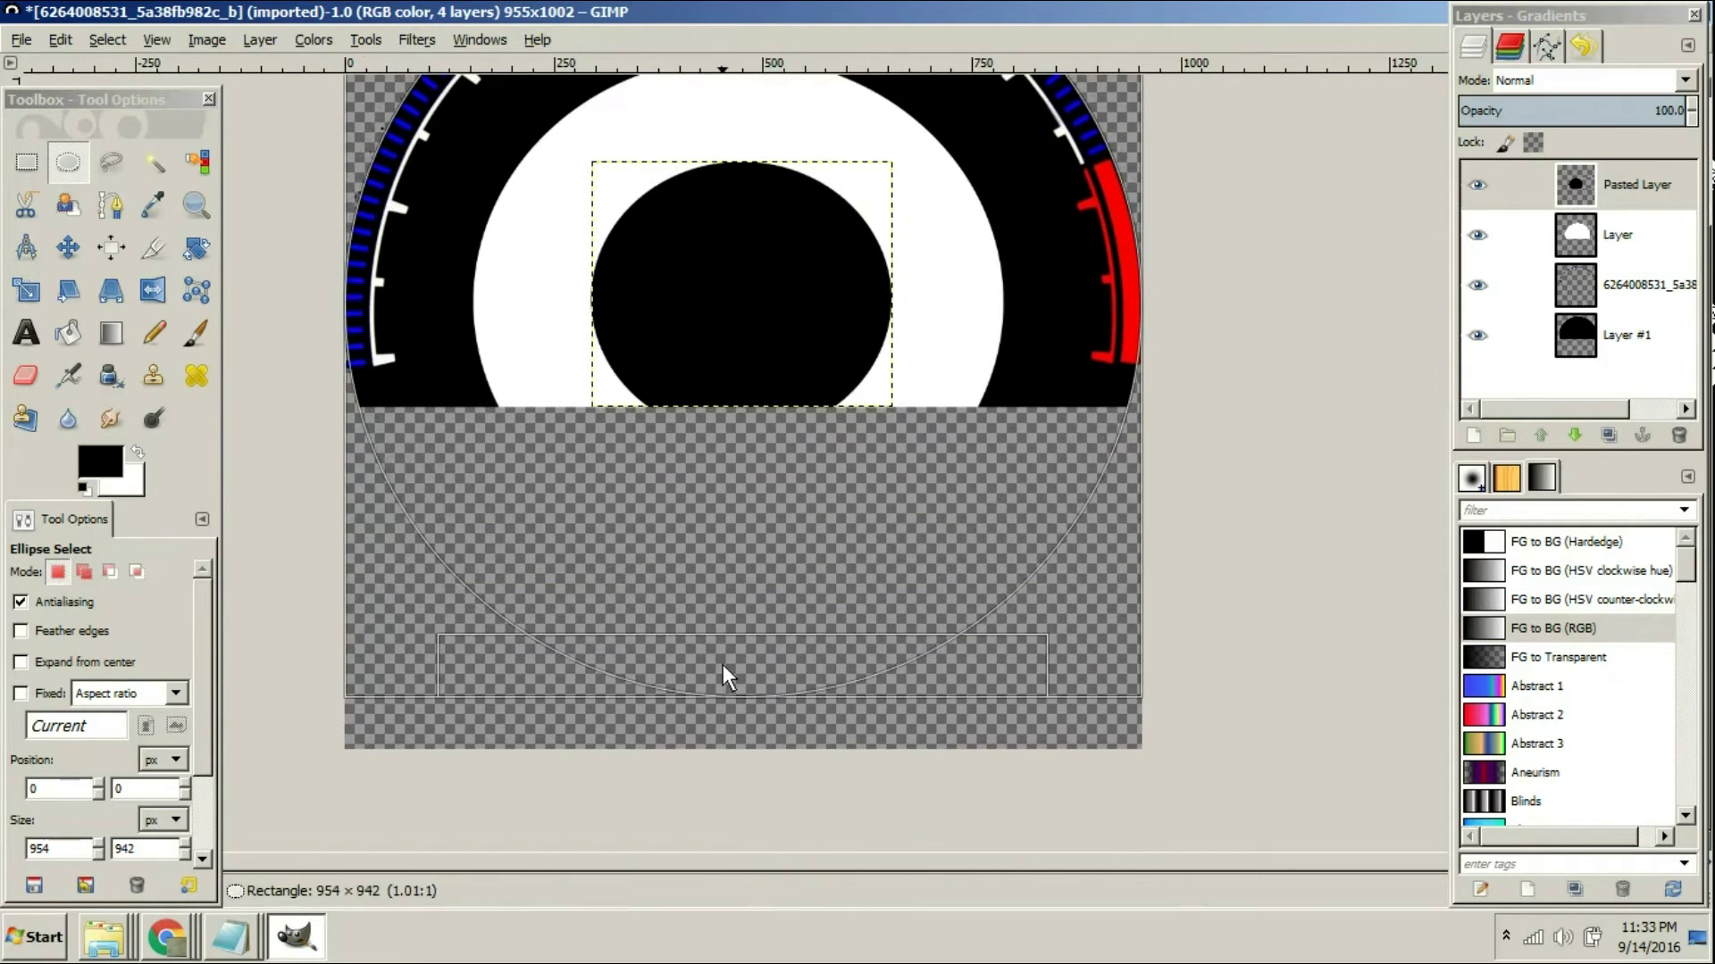
left_click_drag(722, 664, 721, 666)
scroll(711, 305, "up", 3)
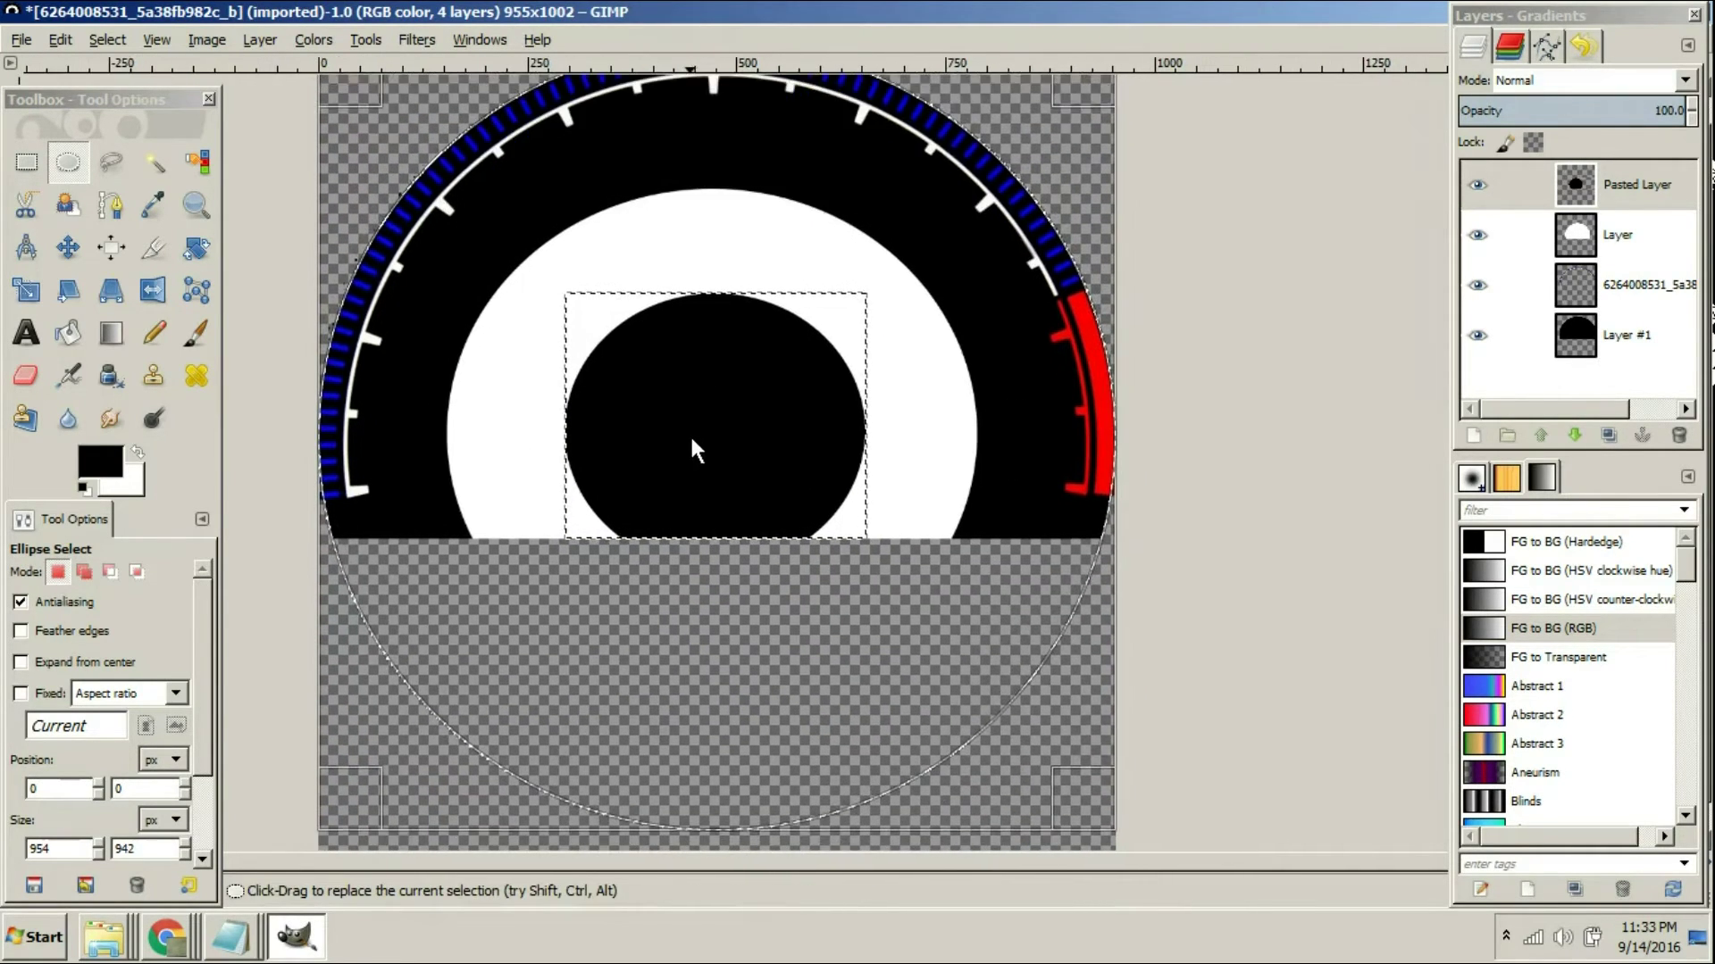
Fit the image canvas to the full-dial ellipse selection
left_click(207, 39)
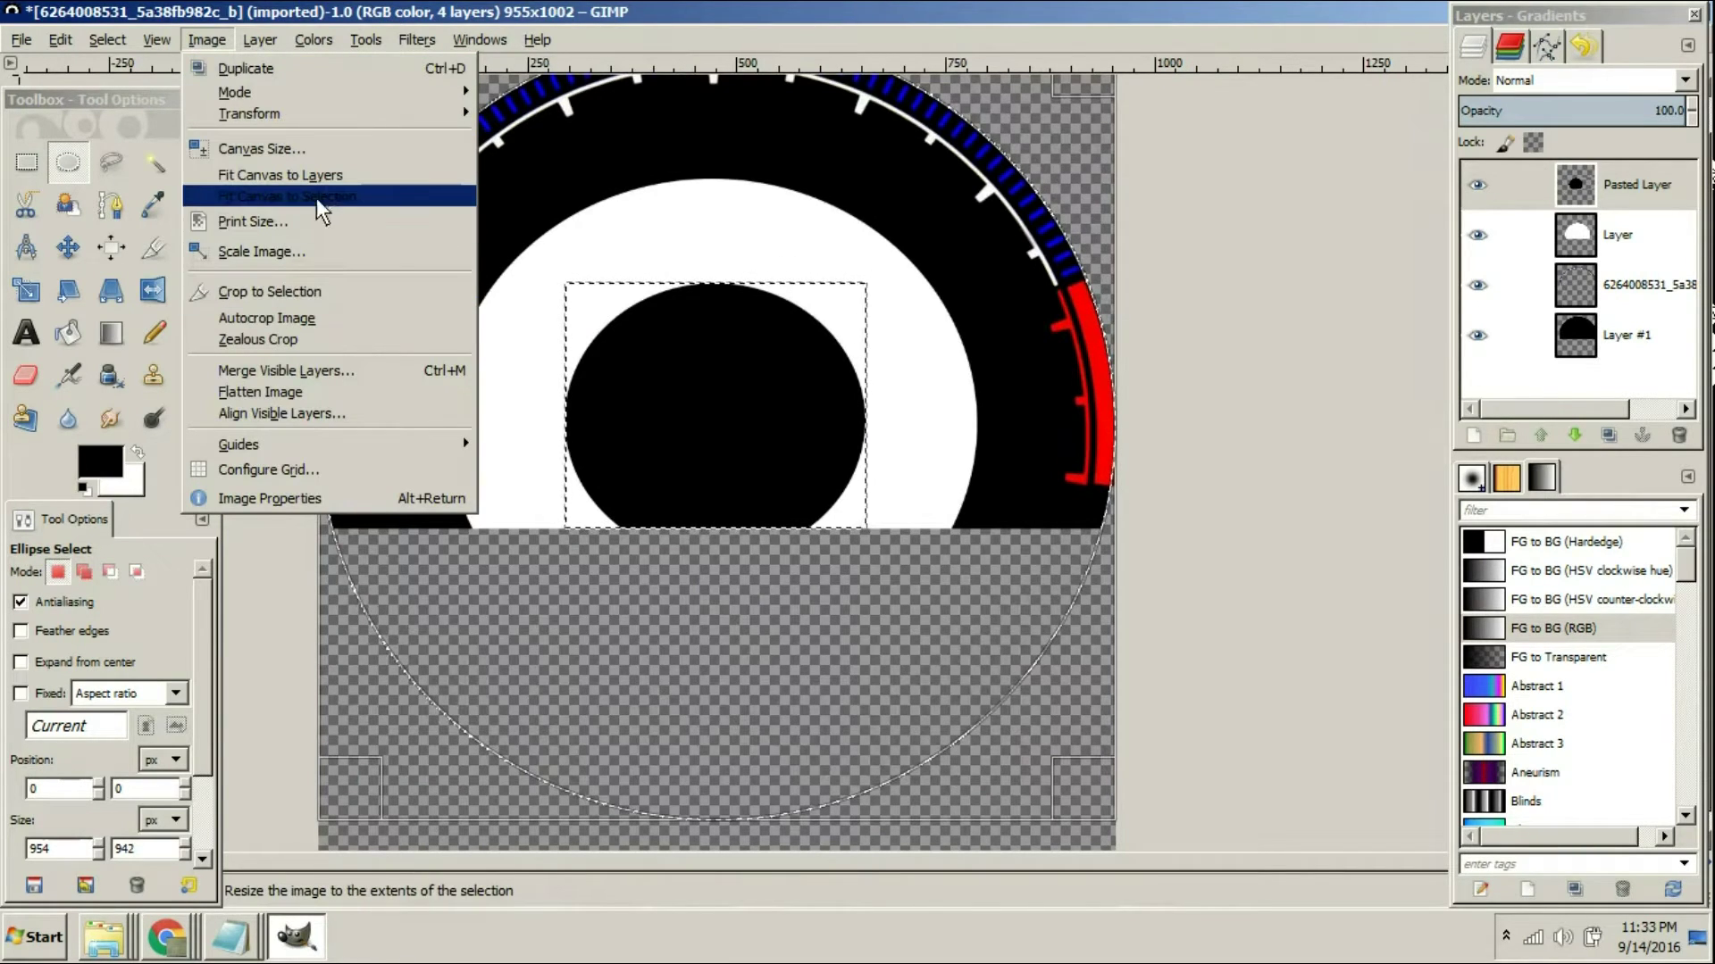
left_click(351, 198)
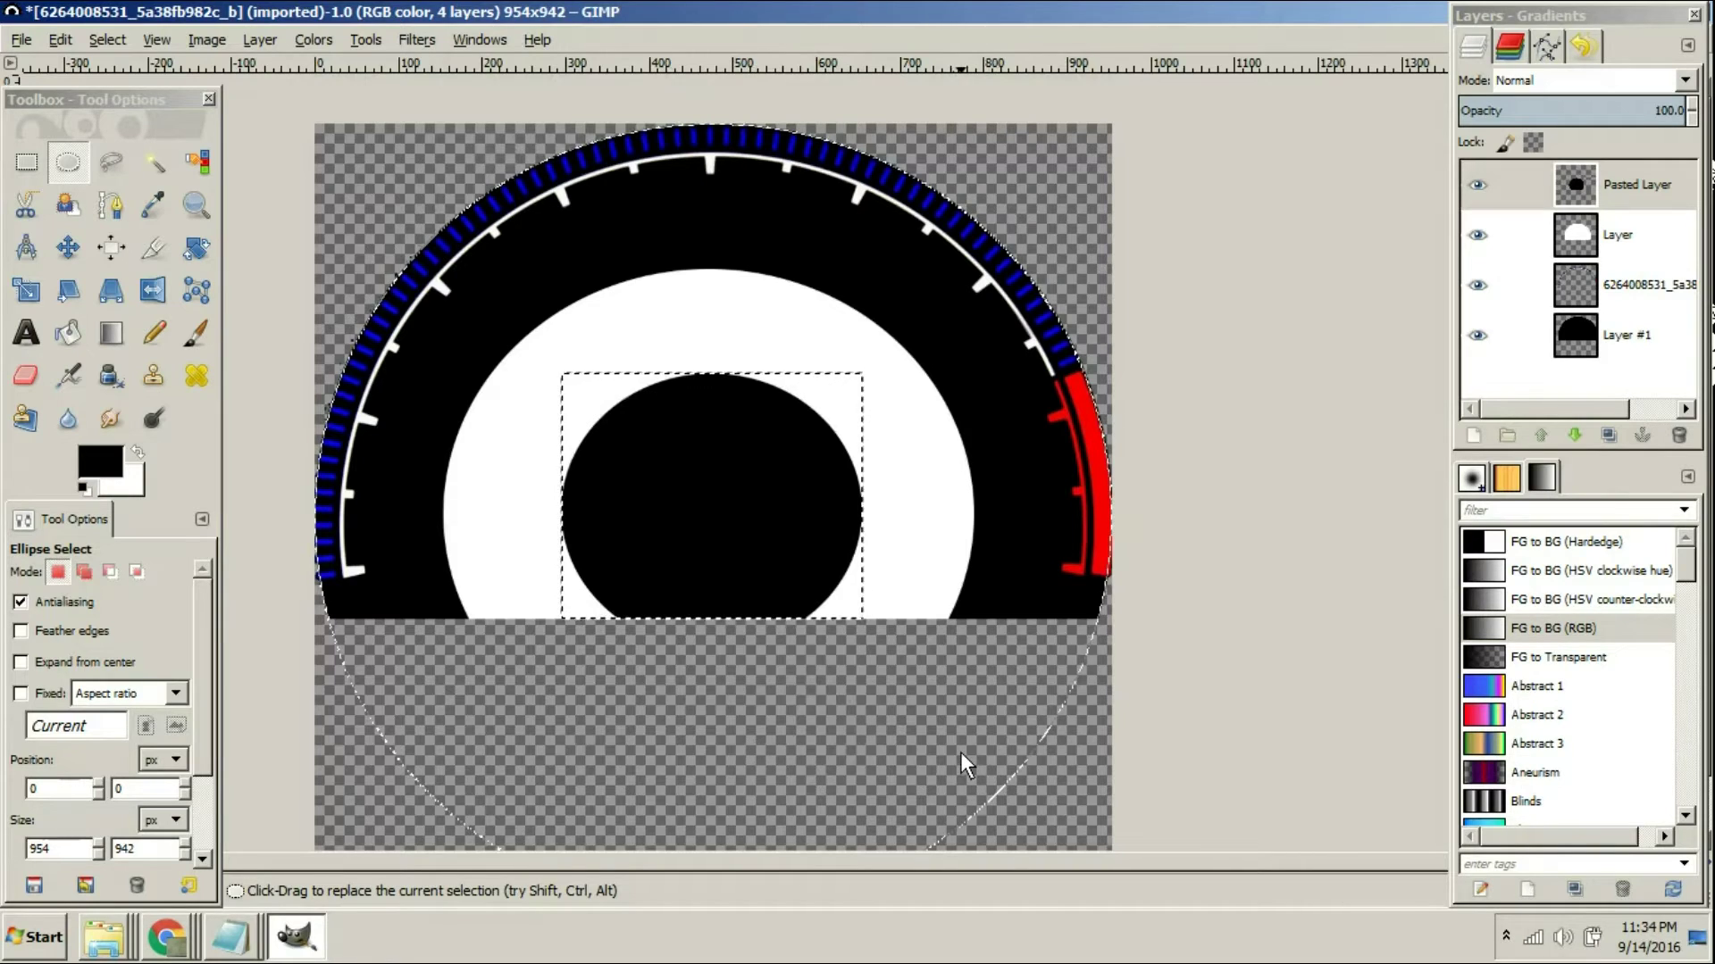
left_click_drag(938, 734, 1044, 672)
left_click_drag(897, 635, 874, 716)
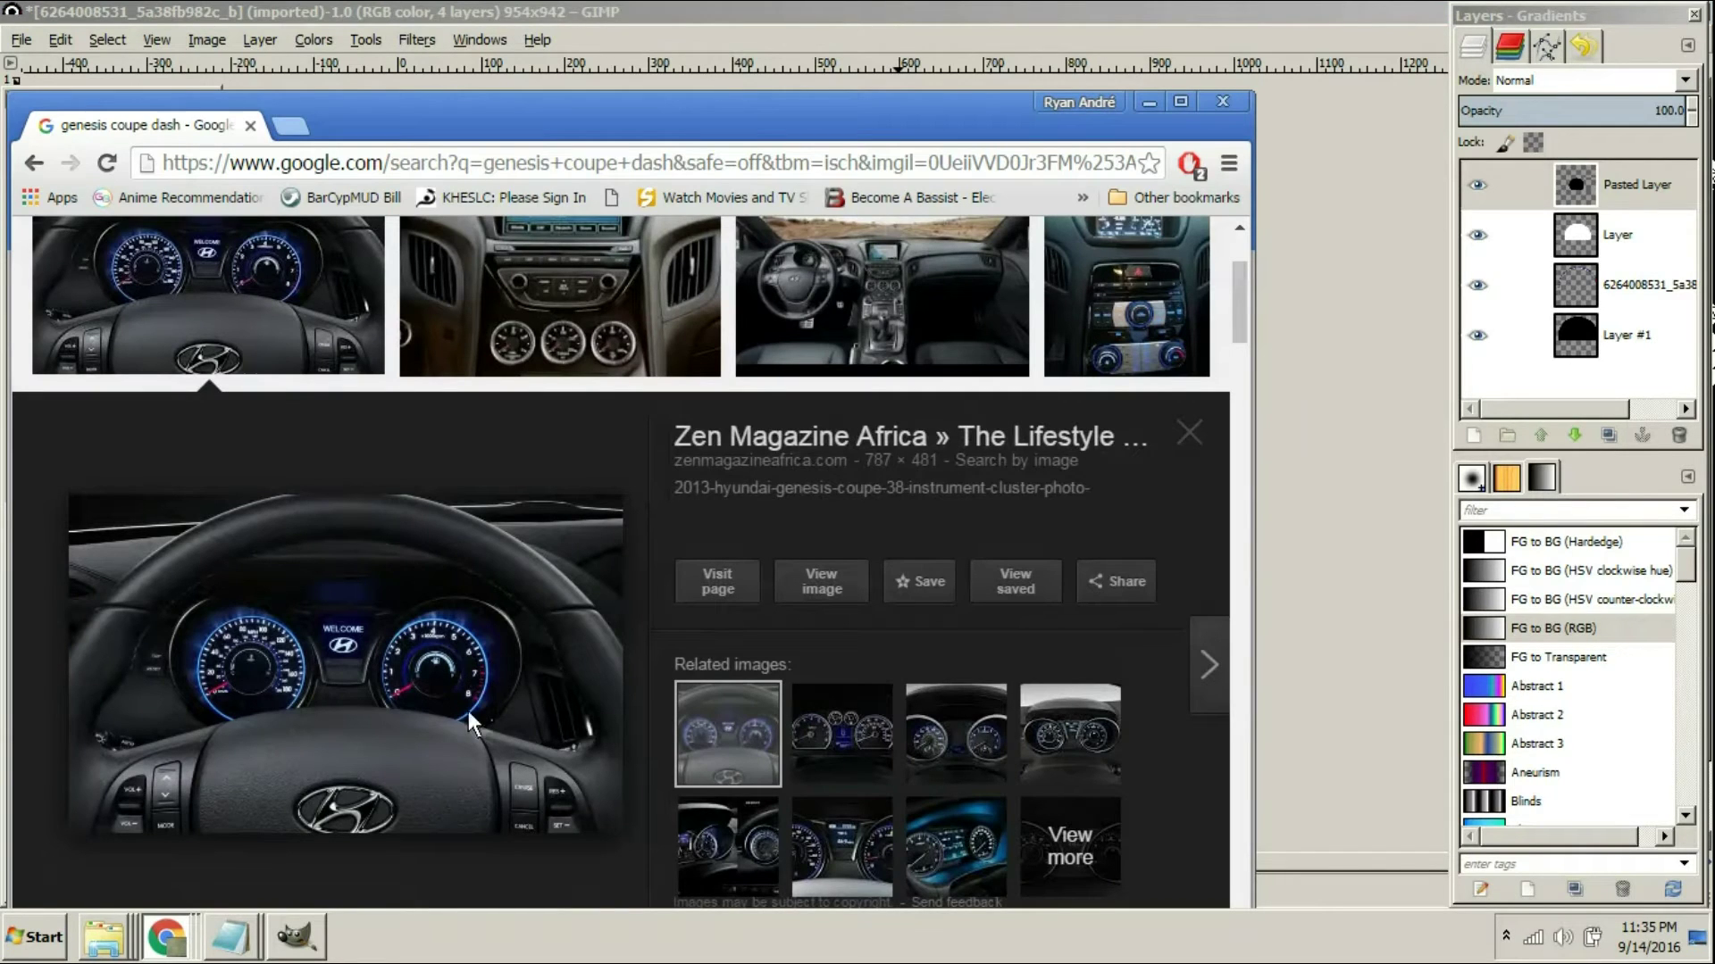
Open the full-size Hyundai Genesis Coupe instrument cluster photo in the browser to examine its gauges, and return to GIMP
left_click(781, 594)
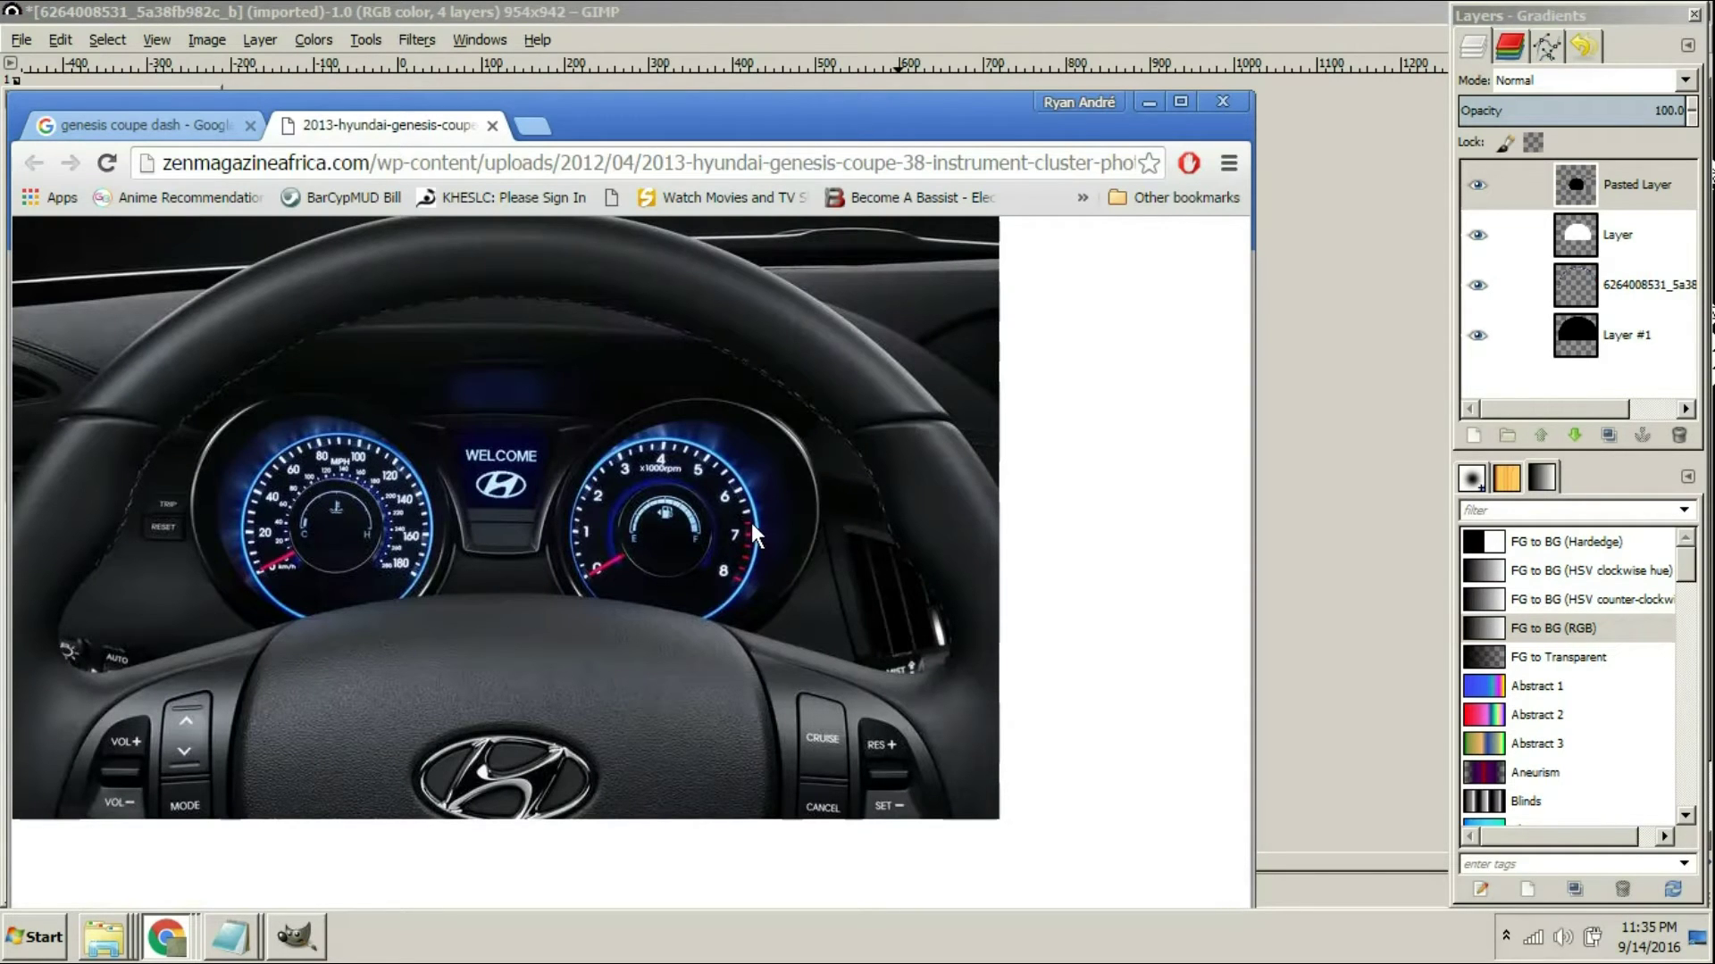
key("alt+Tab")
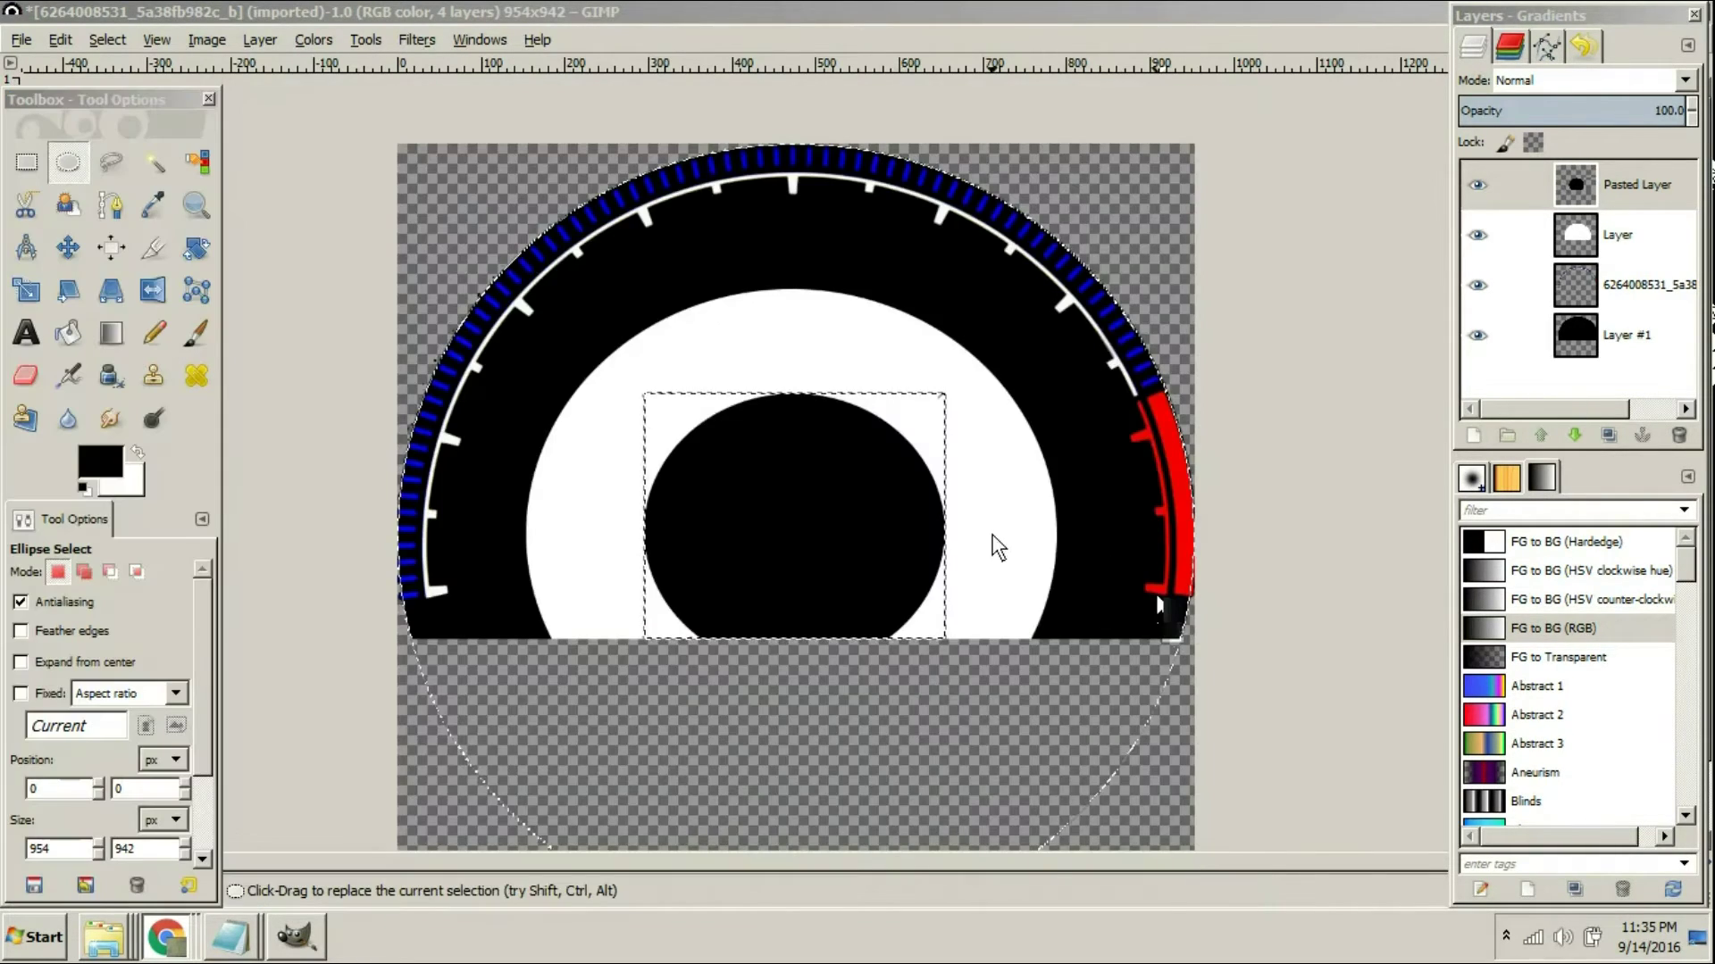
left_click(701, 12)
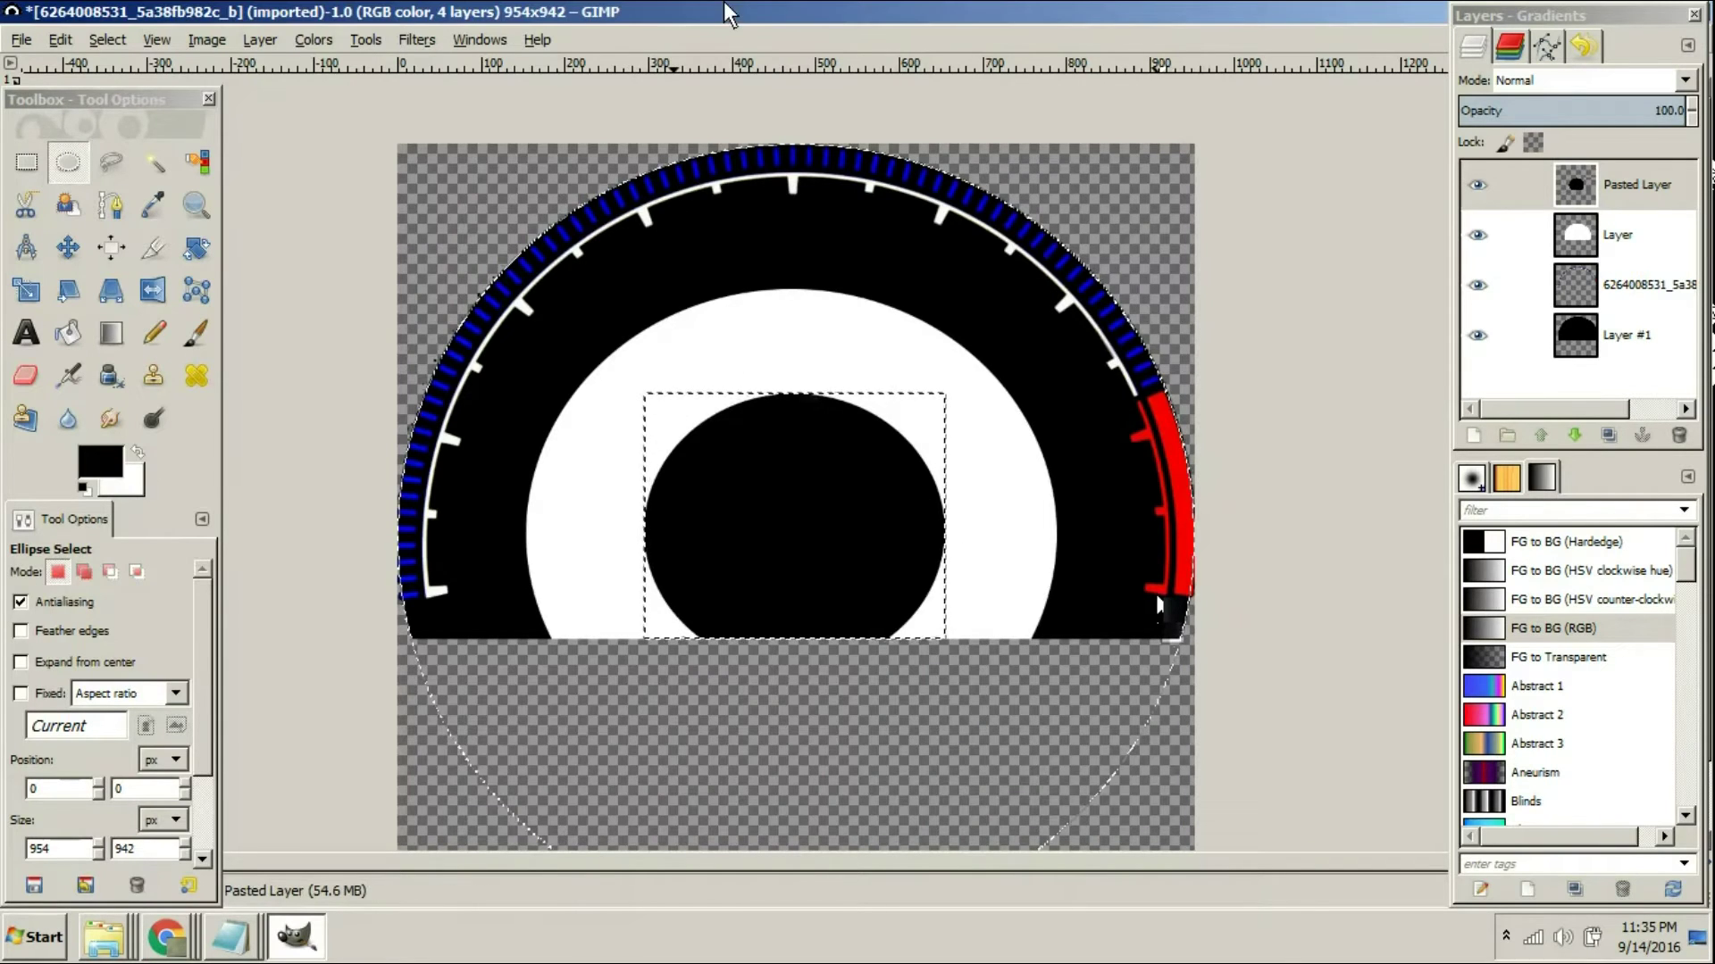
Insert background.jpg from the New Simple Theme folder as a layer, put it on top of the stack and centre it over the dial
key("alt+Tab")
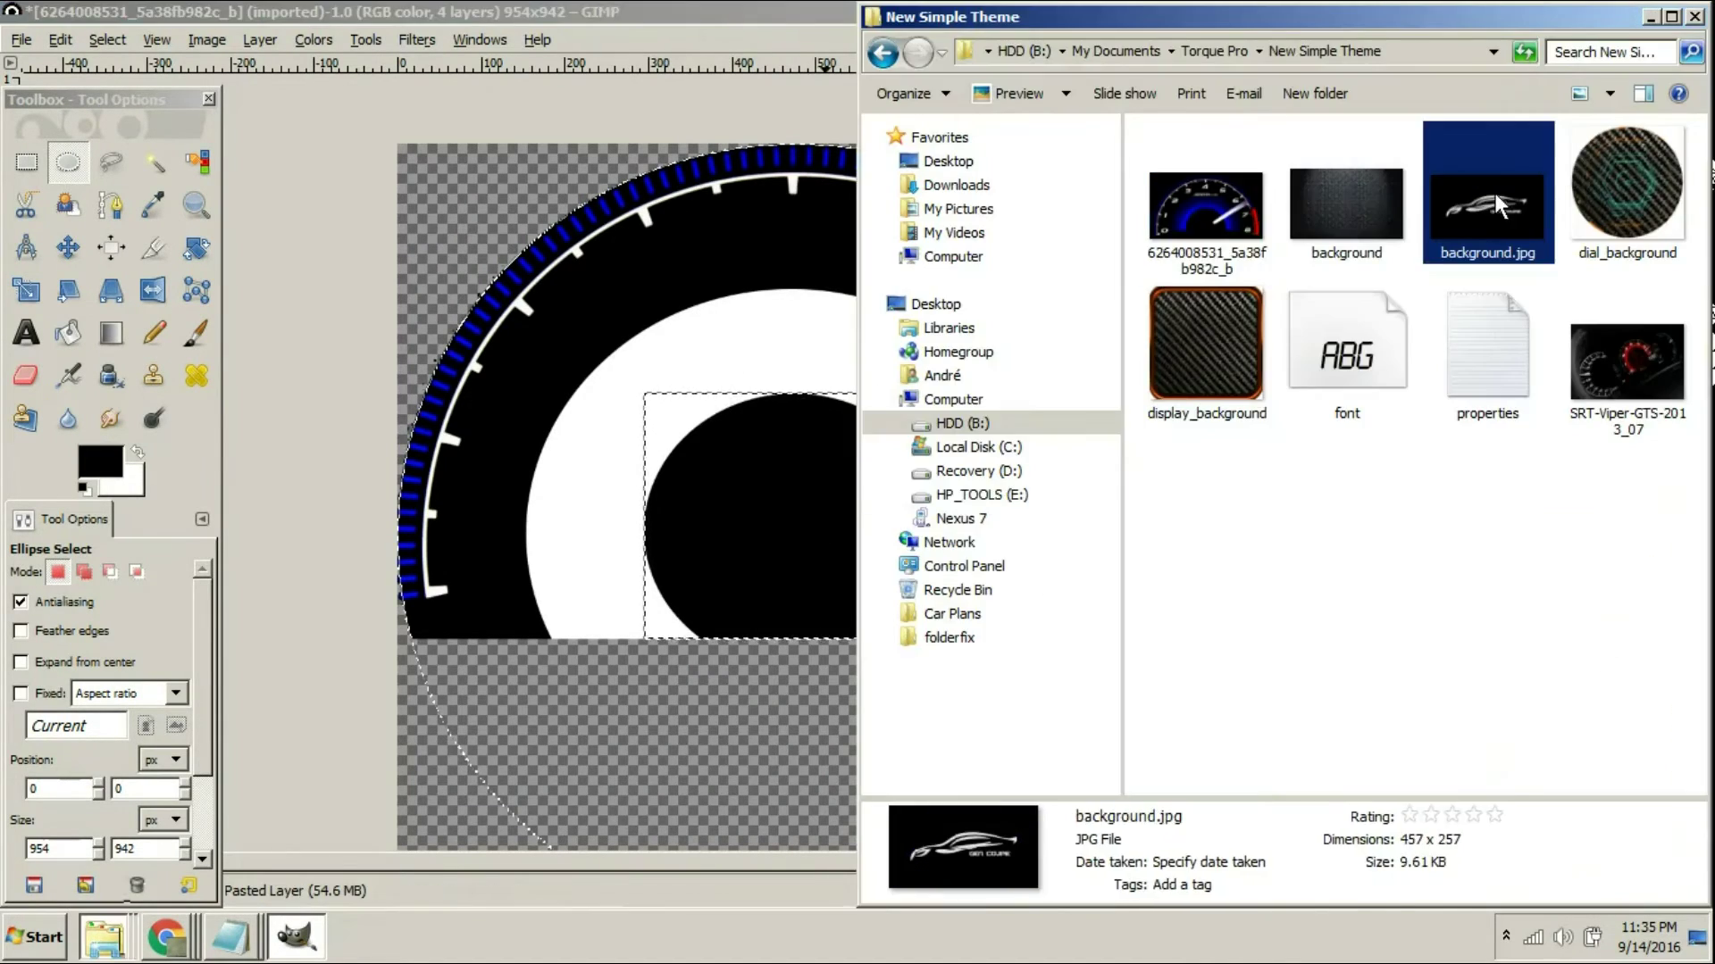
left_click_drag(1493, 193, 890, 490)
key("m")
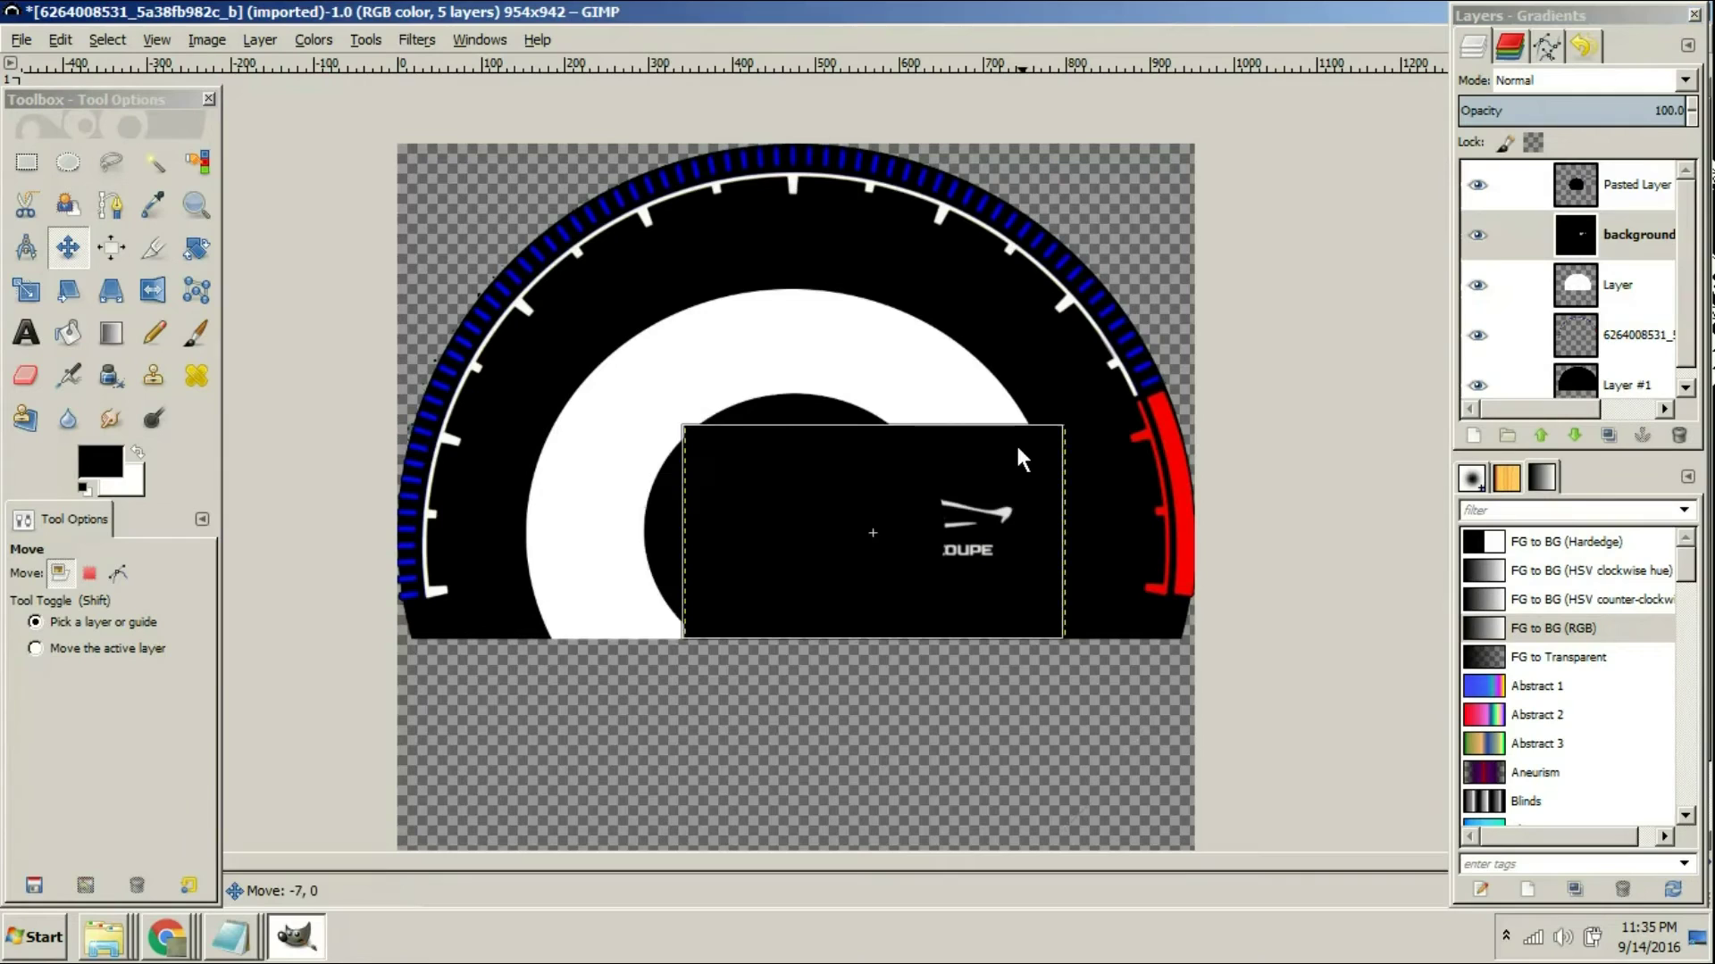
left_click_drag(1022, 448, 942, 401)
left_click_drag(1582, 234, 1583, 170)
left_click_drag(955, 386, 952, 381)
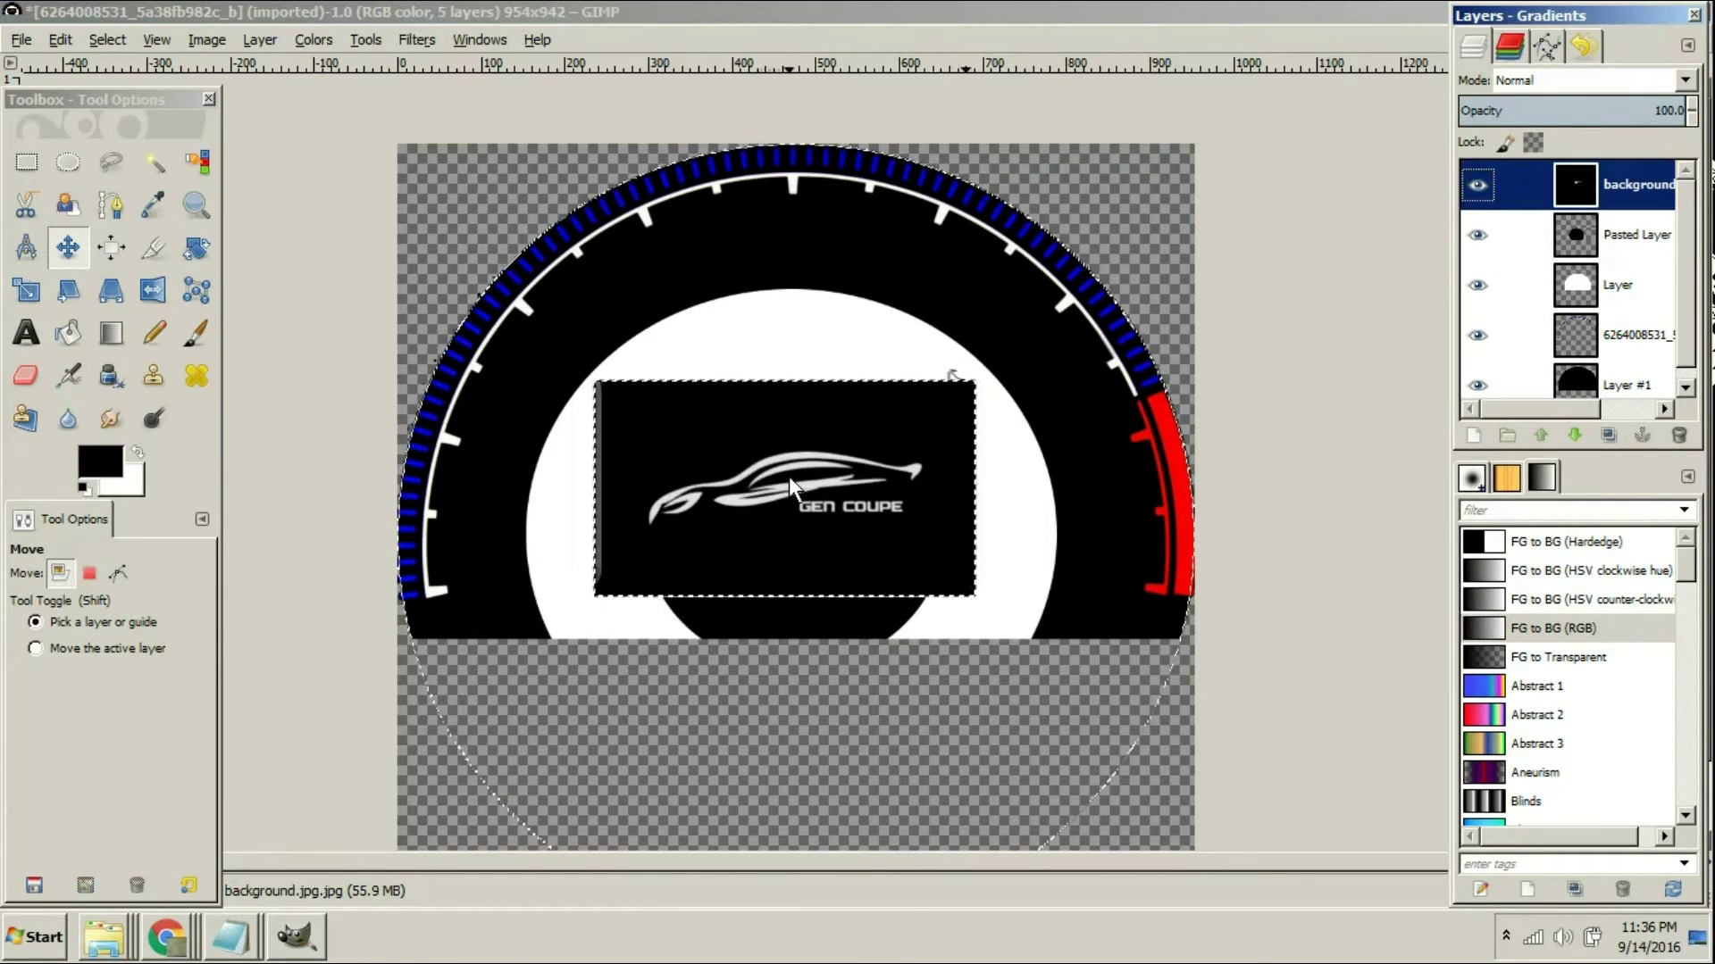
Replace the background picture layer with its elliptical car logo cut-out pasted as a new layer, moved up over the red circle
left_click(1477, 184)
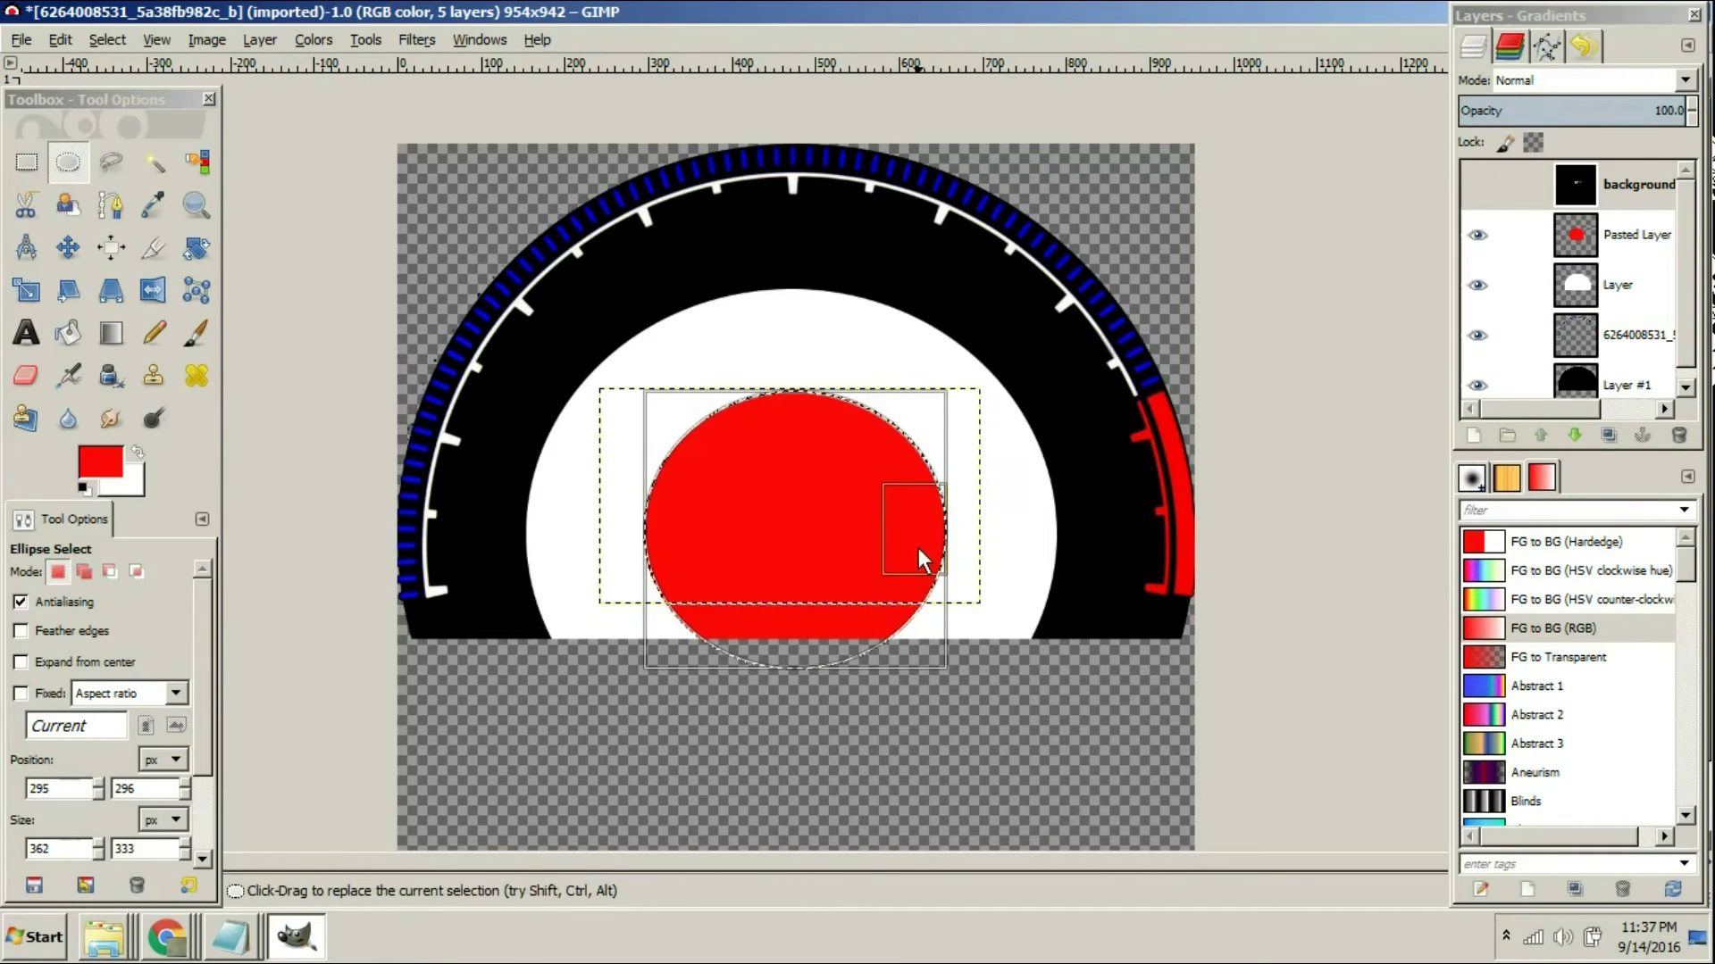
right_click(1667, 182)
left_click(1482, 393)
key("ctrl+v")
right_click(1639, 183)
left_click(1542, 243)
left_click(68, 247)
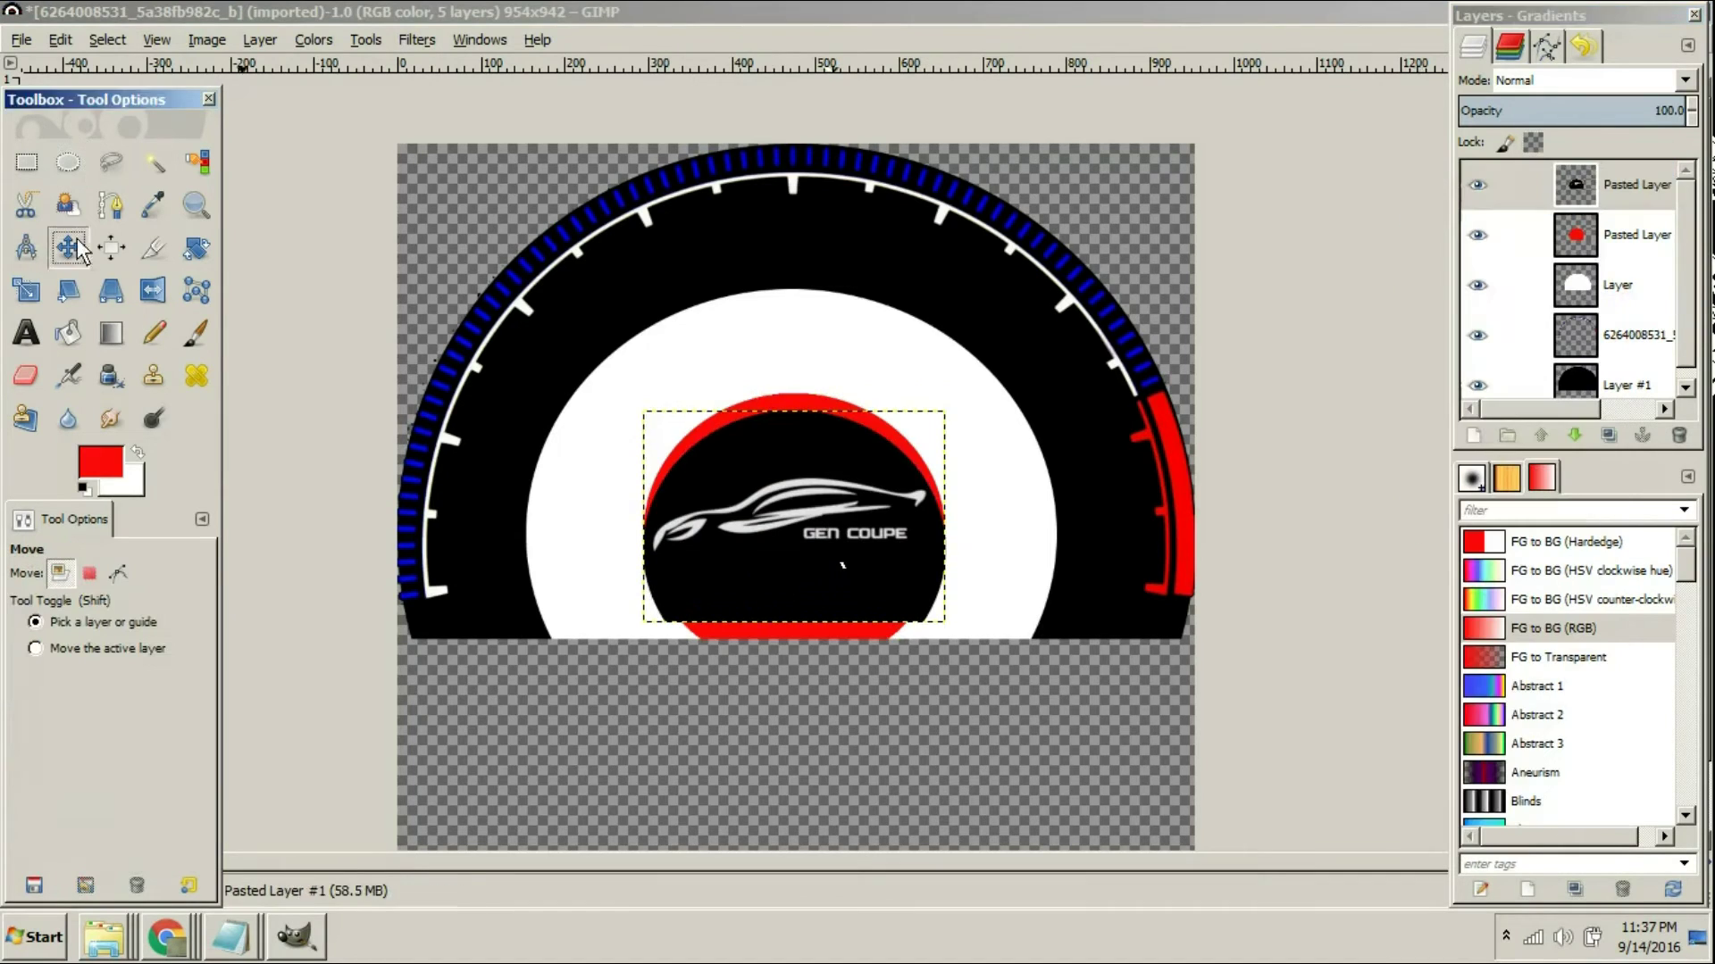
left_click_drag(791, 518, 791, 500)
Hide the logo layer and bucket-fill the red circle on the pasted layer below it with black
left_click(68, 333)
left_click(1477, 184)
left_click(1616, 235)
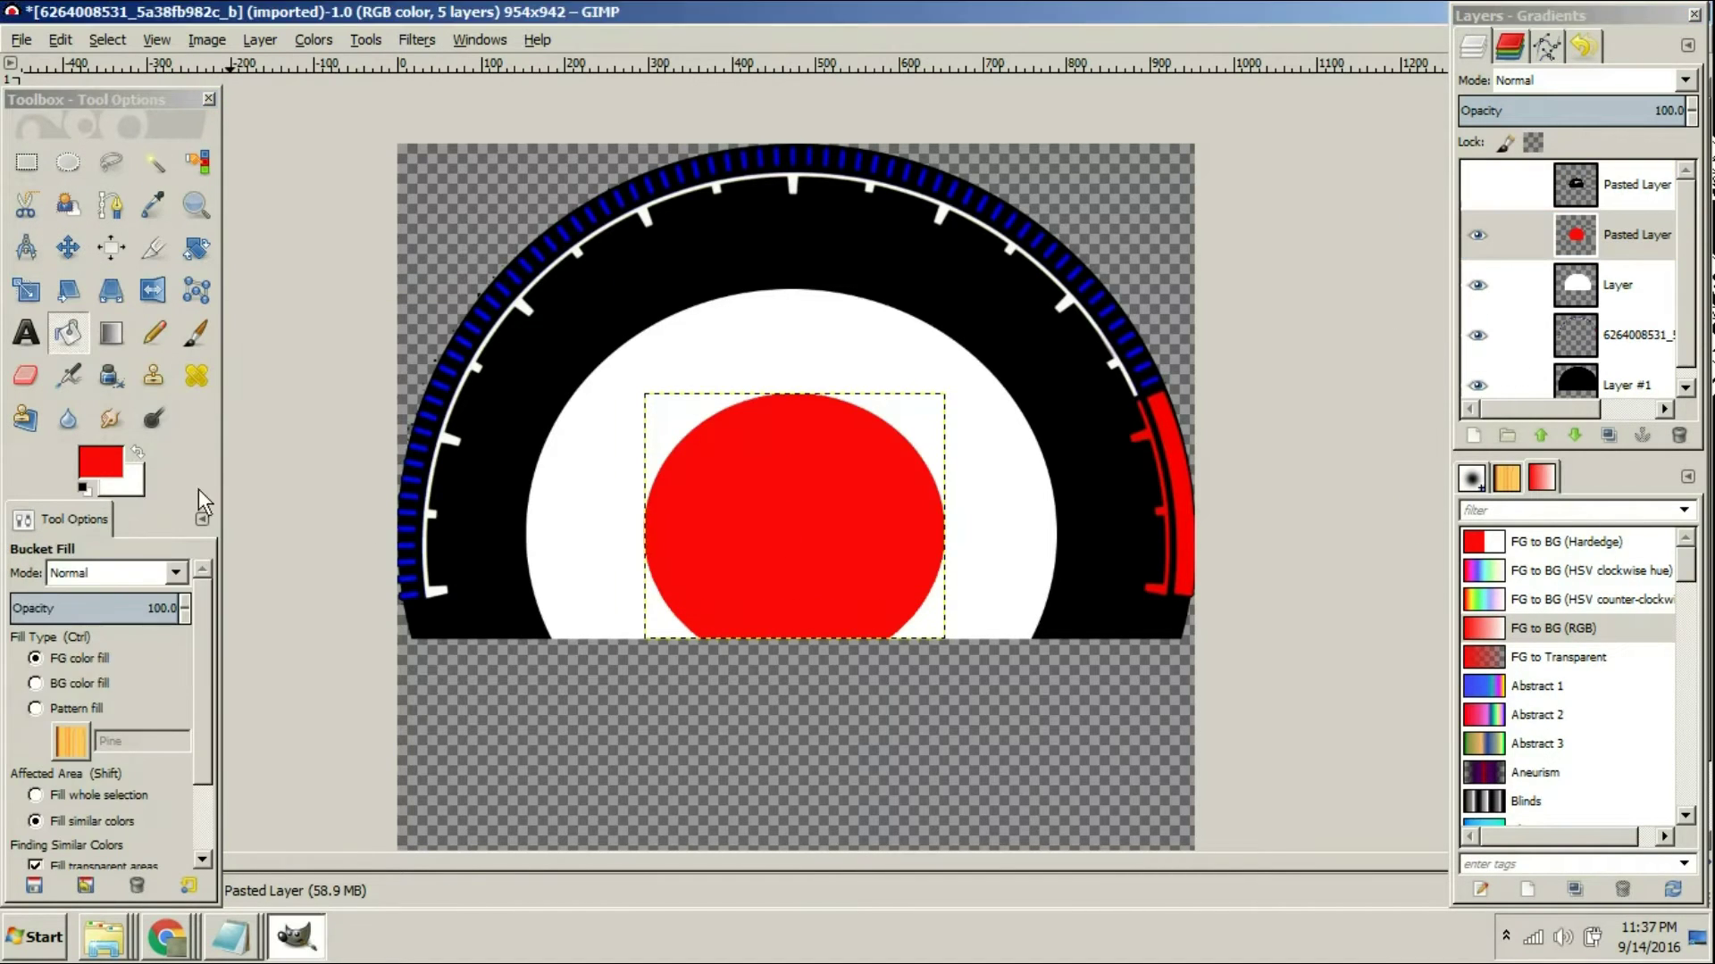
left_click(100, 461)
left_click(793, 517)
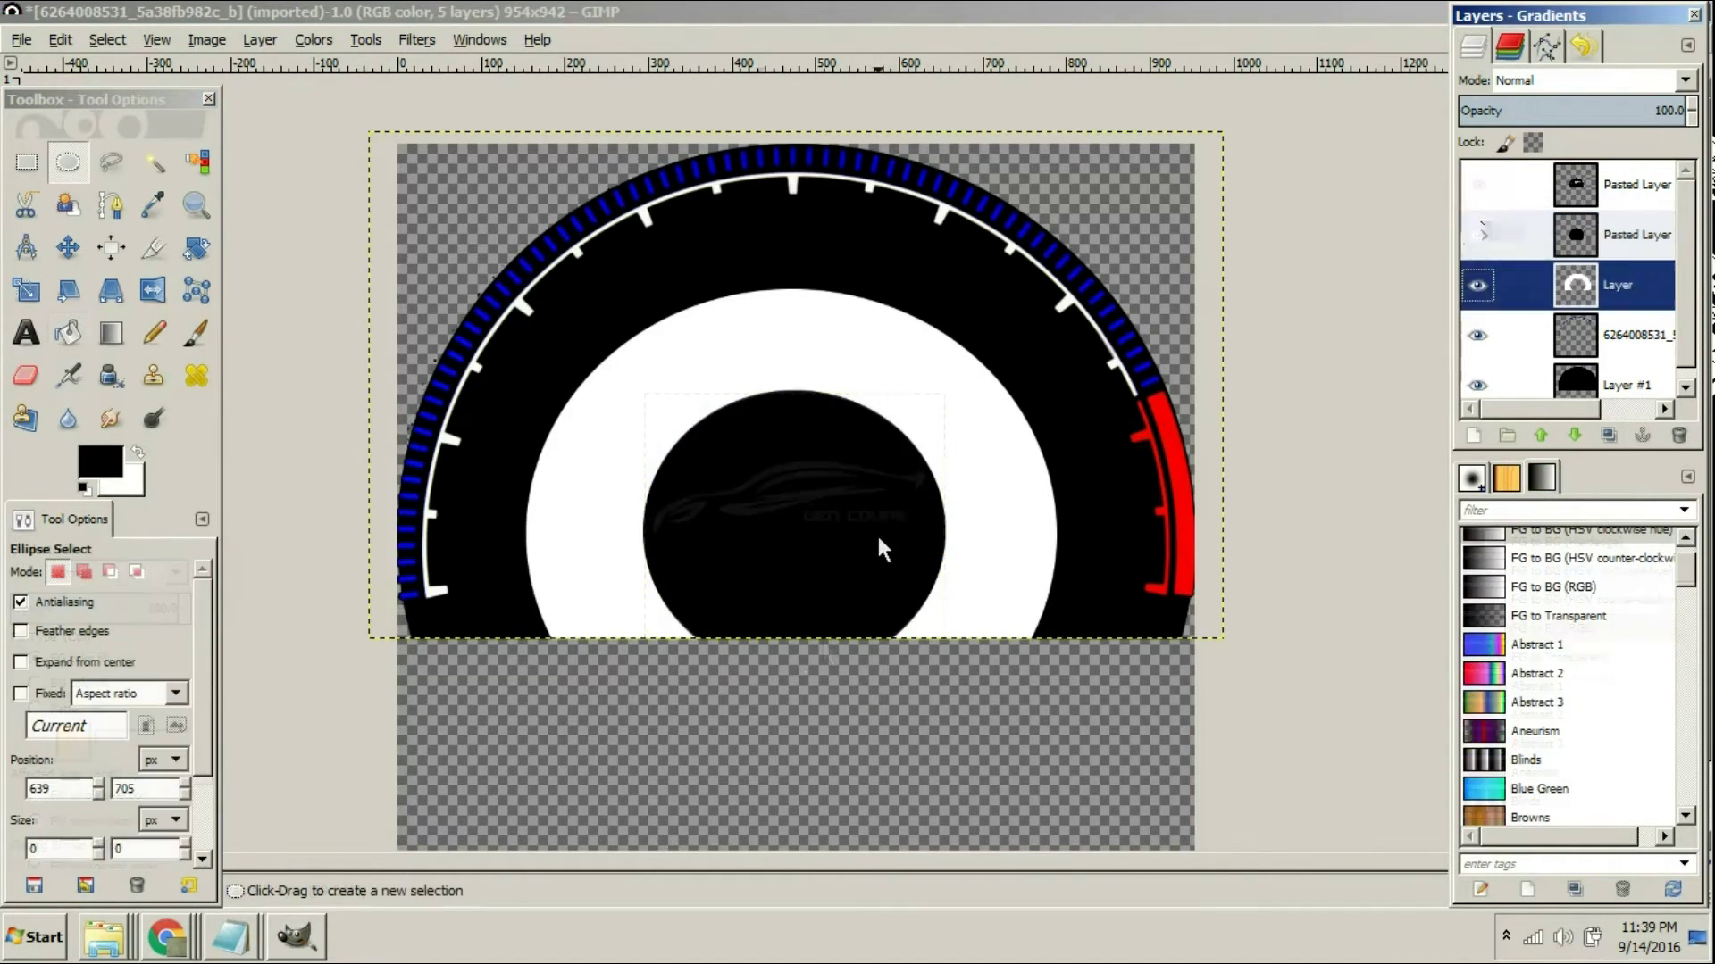
Hide the black dial layer and the original gauge layer to isolate the white ring
left_click(1478, 387)
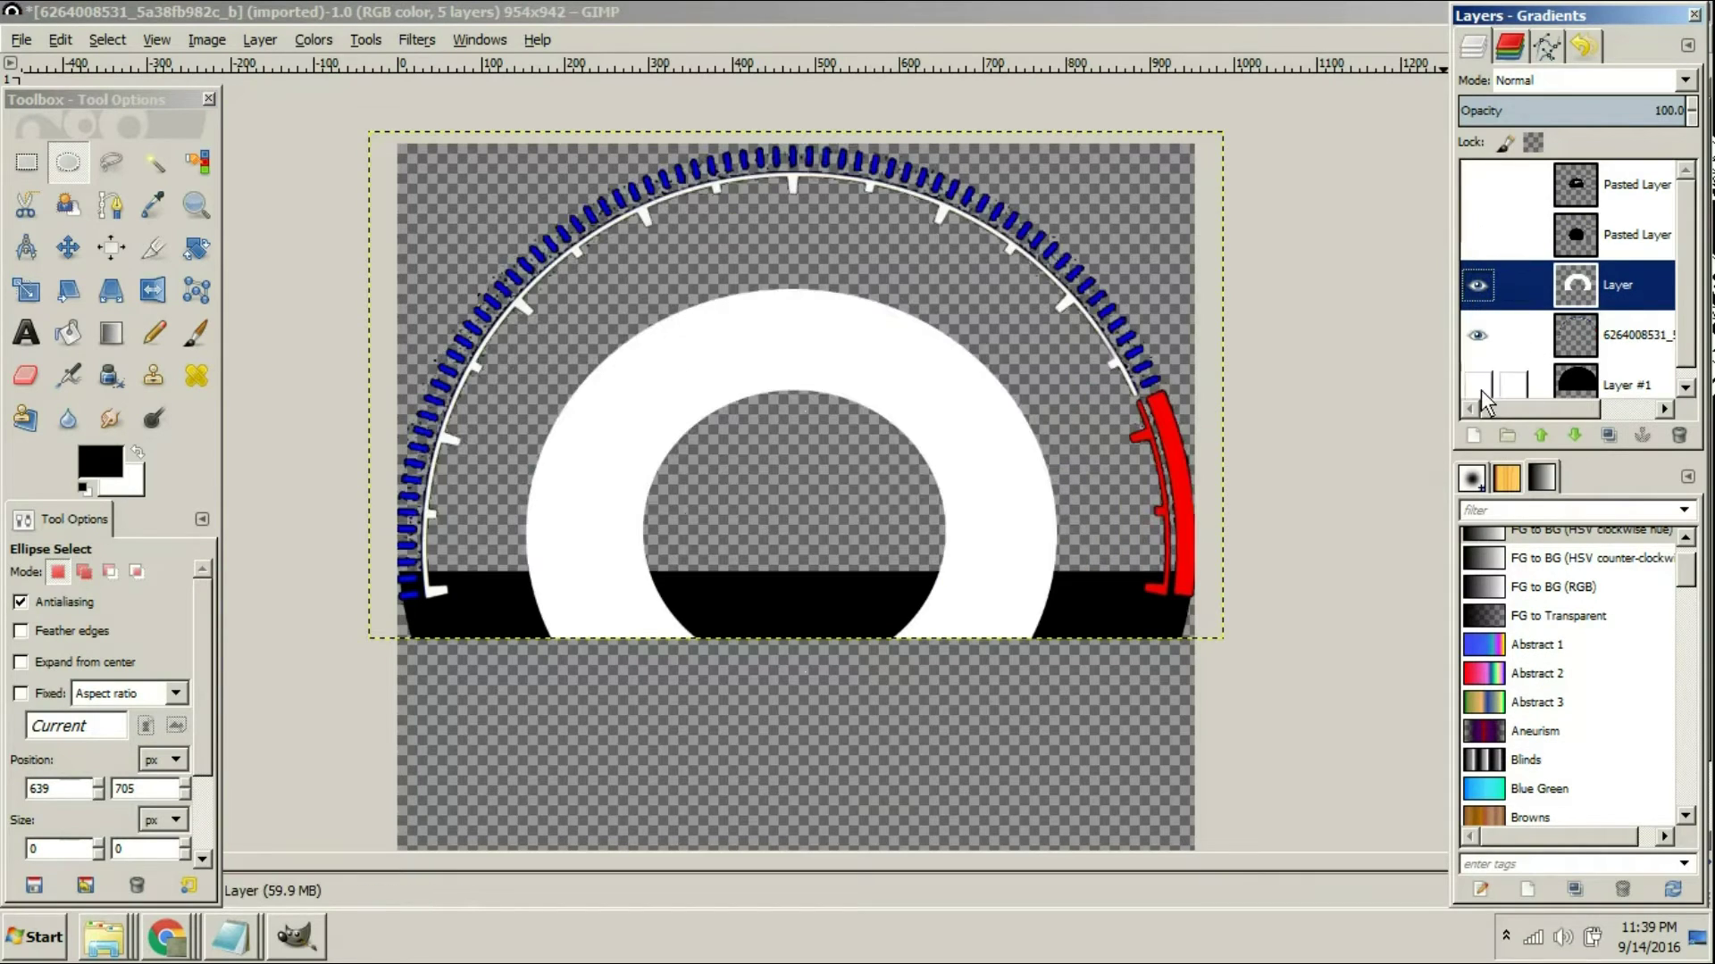
left_click(1479, 339)
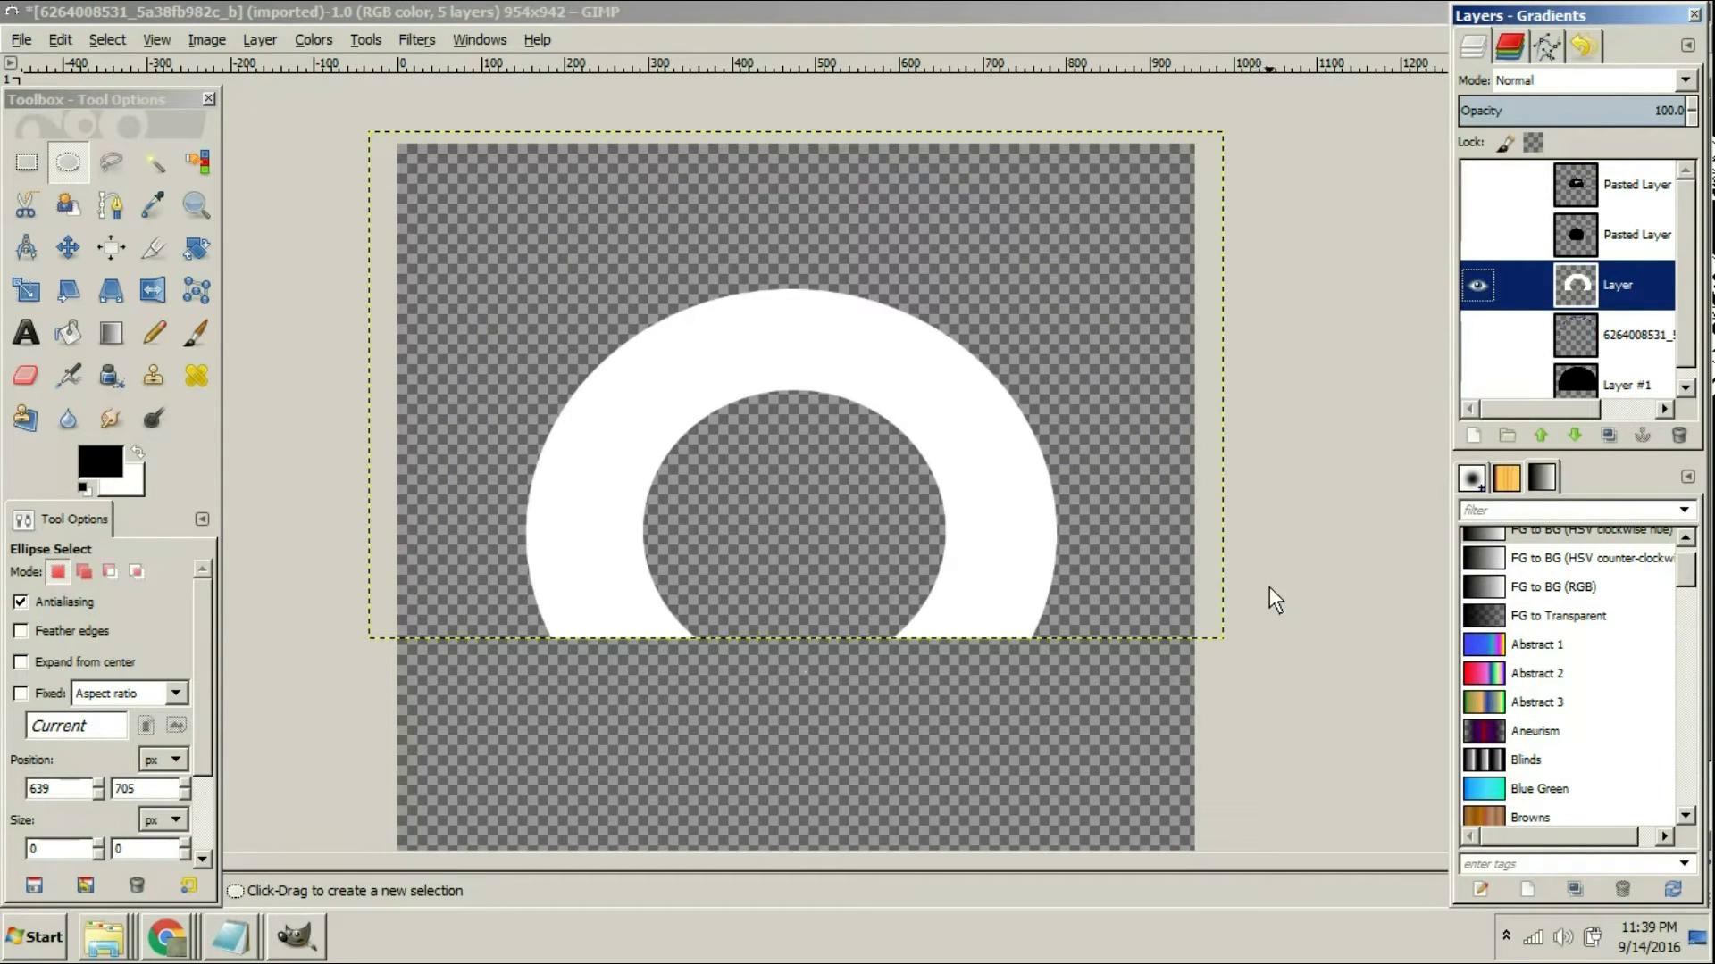
Open the original tachometer picture from the New Simple Theme folder to examine its blue glow
left_click(107, 940)
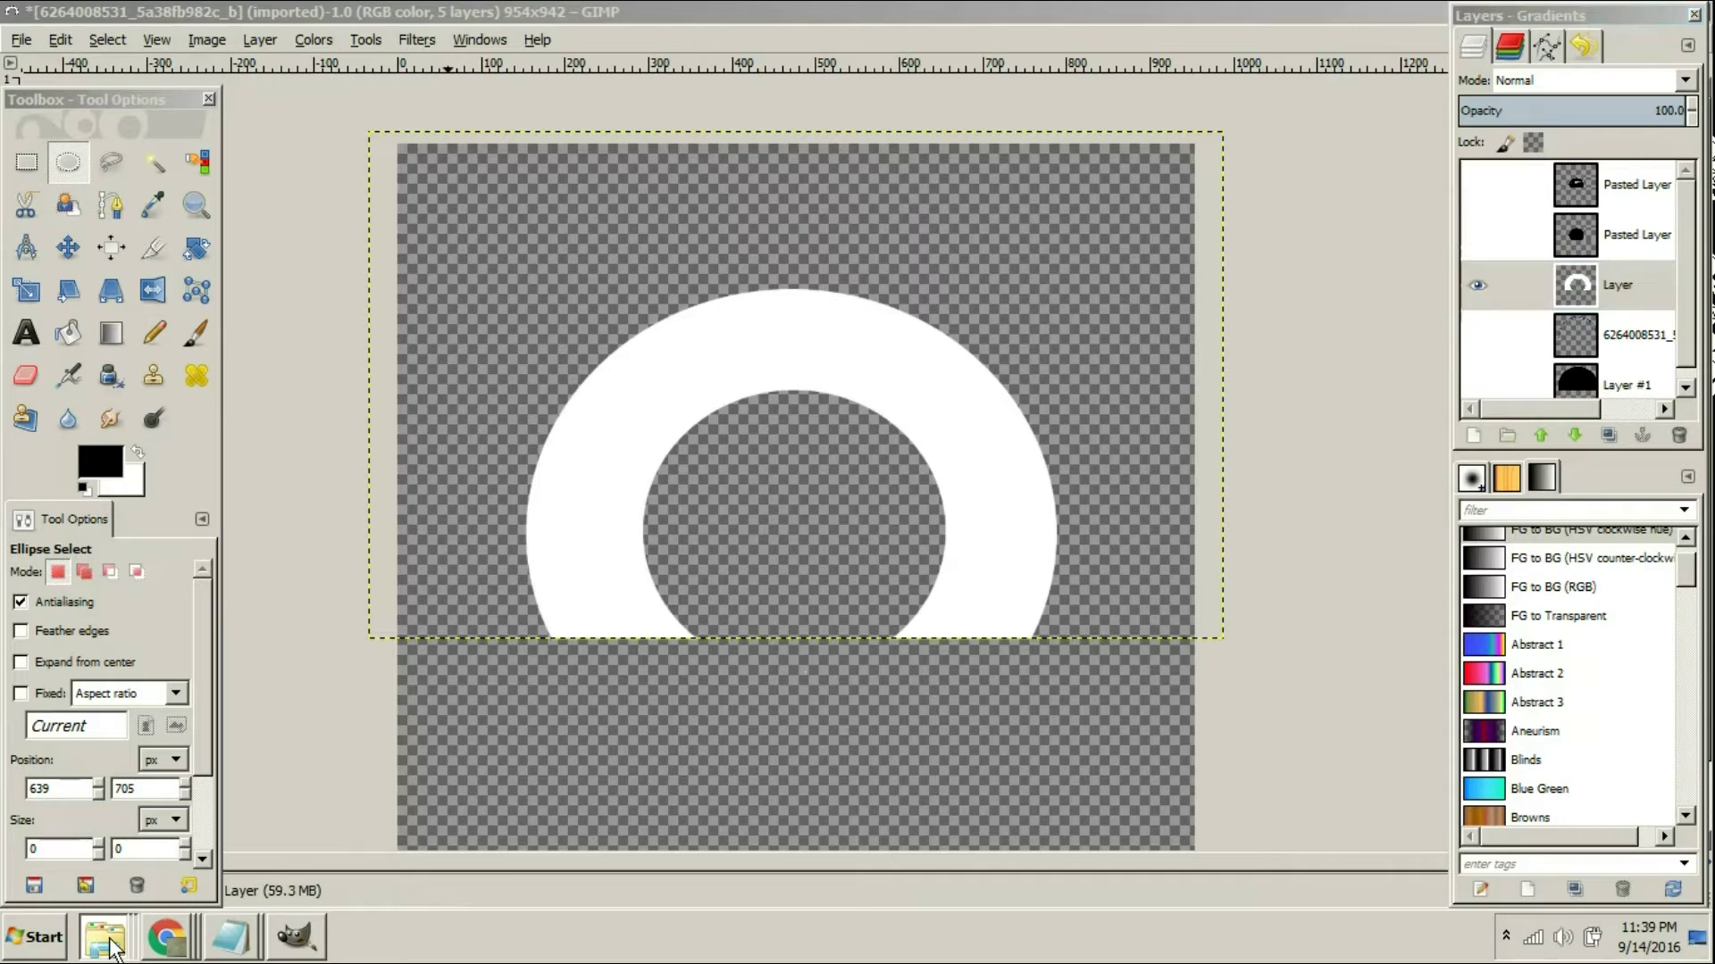
left_click(103, 937)
double_click(1224, 212)
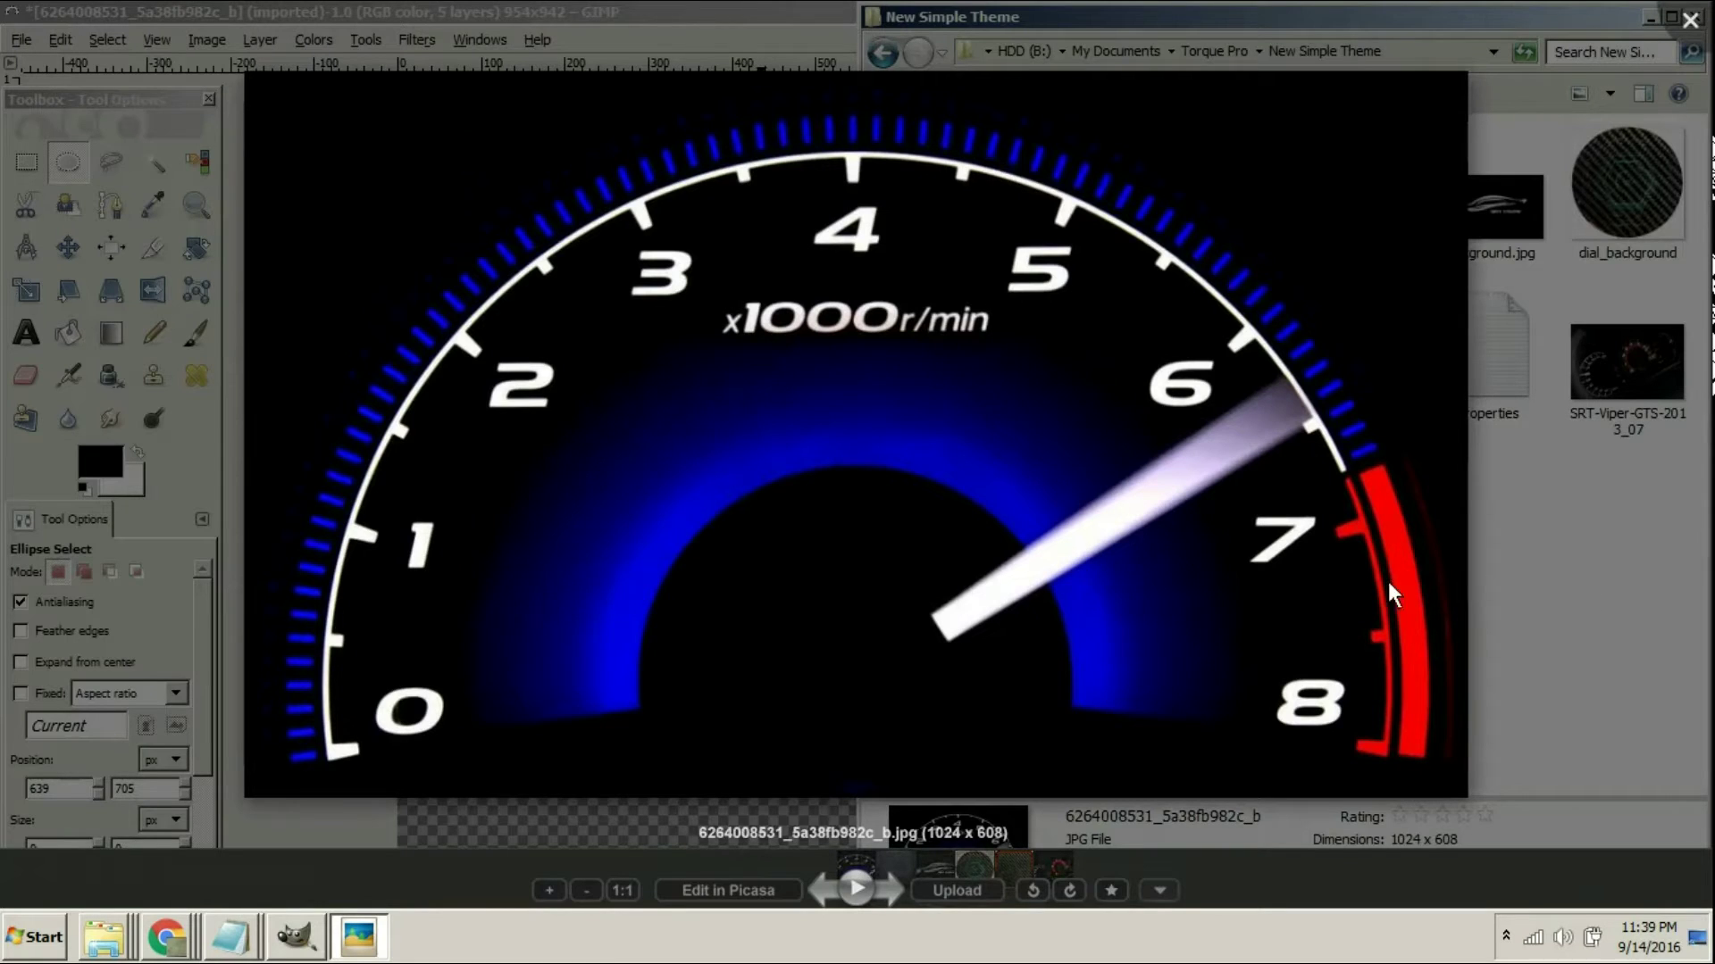
left_click(1615, 560)
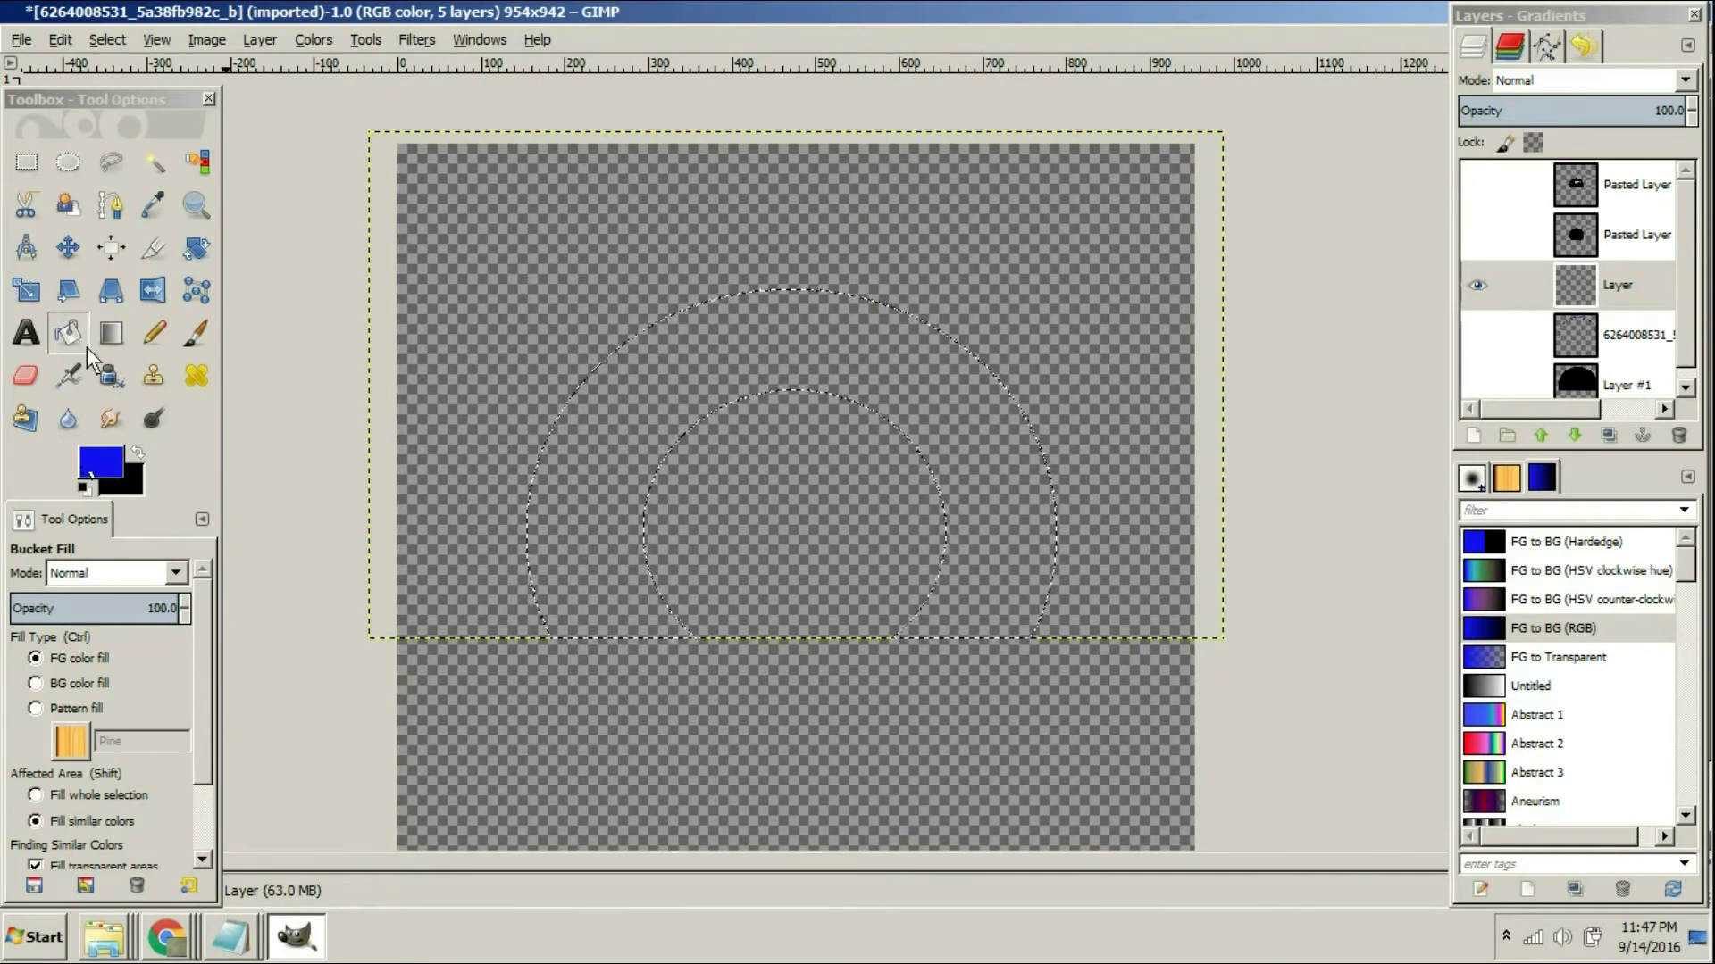
Fill the ring selection with a radial blue-to-black FG to BG (RGB) gradient running outward from the dial's centre
left_click(111, 332)
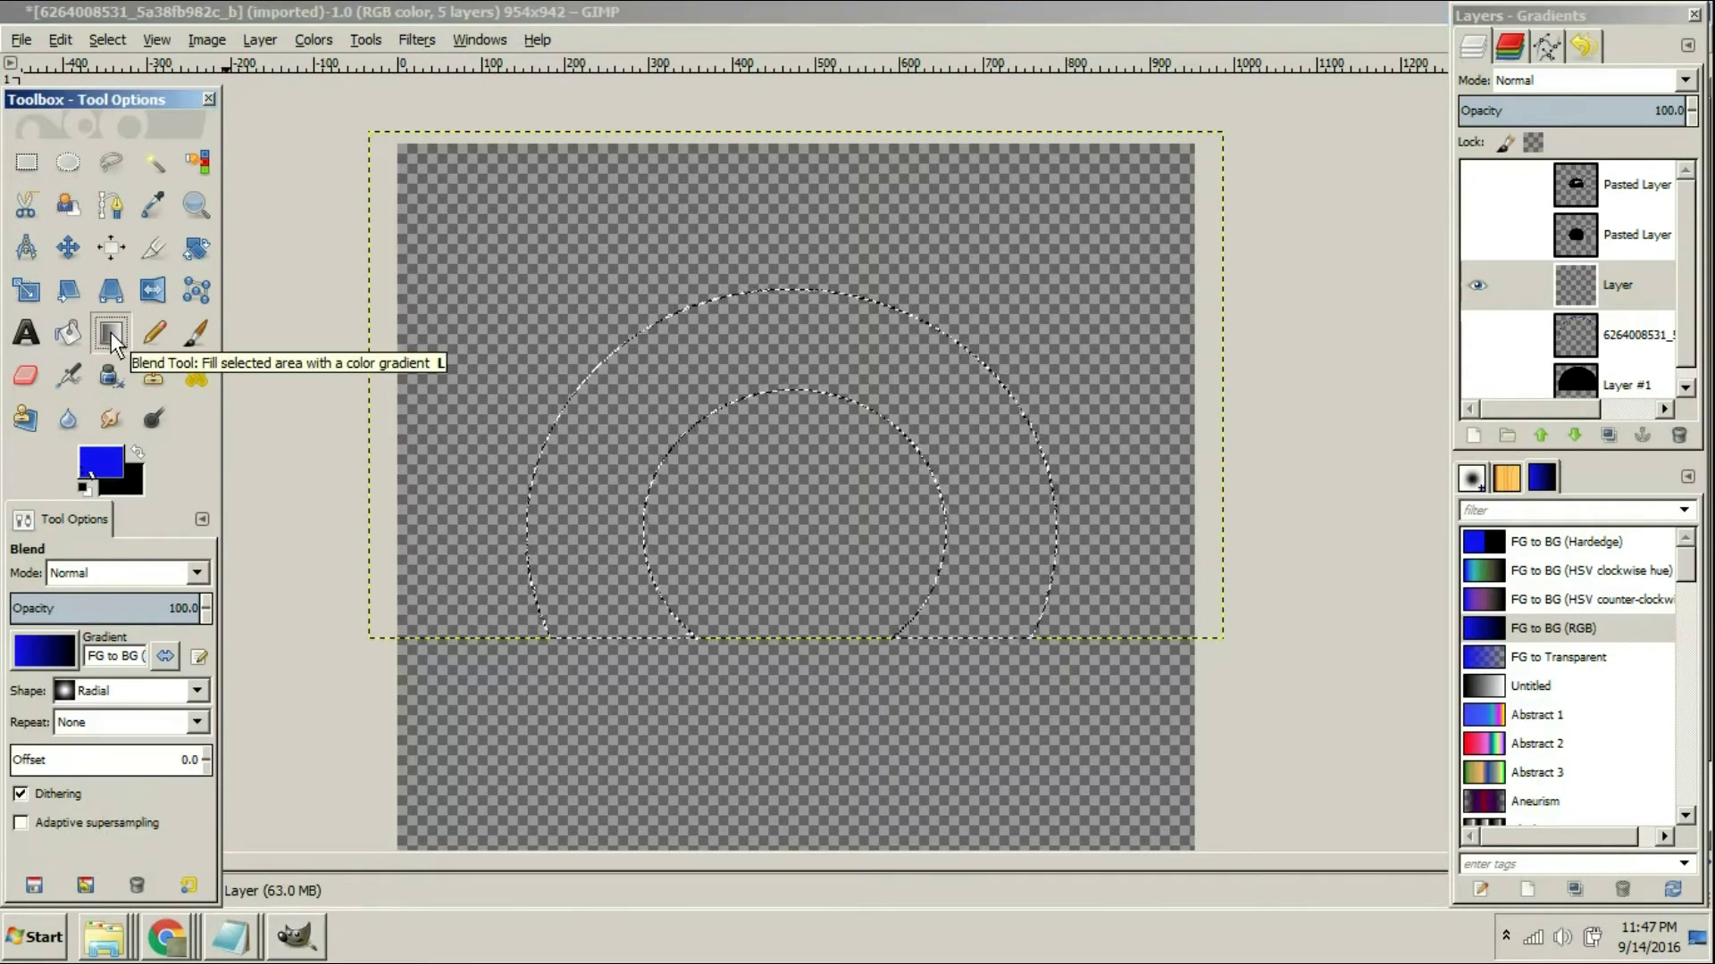
left_click(198, 577)
left_click(199, 577)
left_click(195, 690)
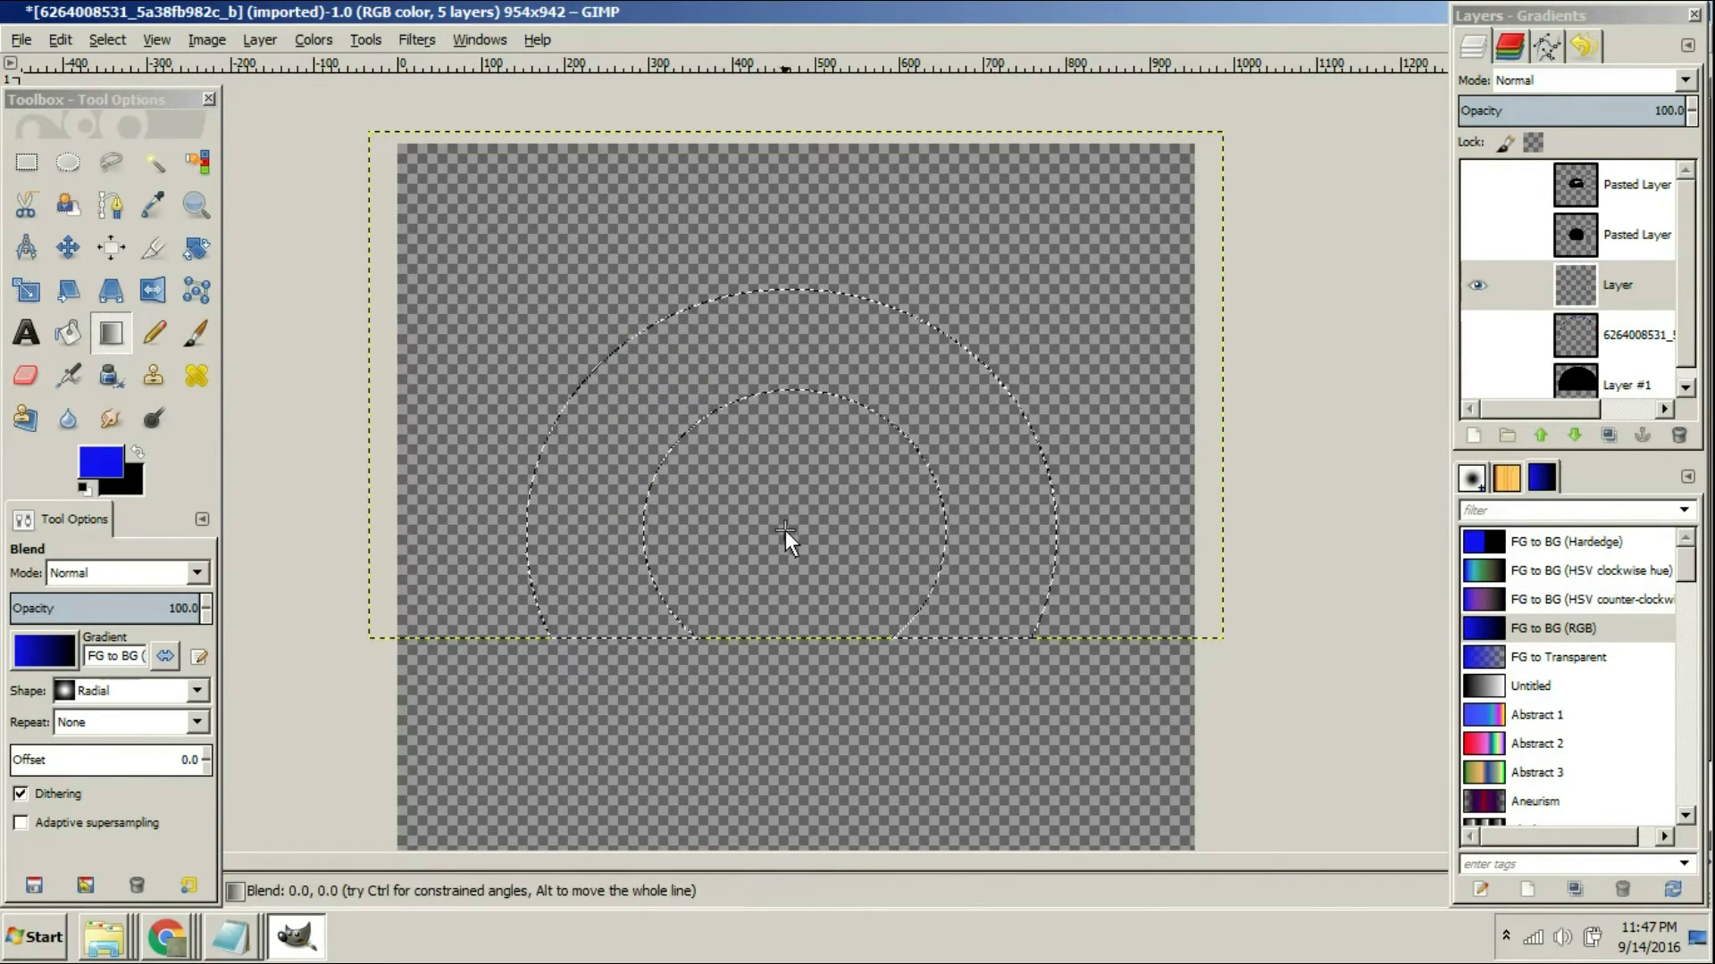
left_click_drag(785, 530, 929, 361)
left_click_drag(788, 527, 1095, 321)
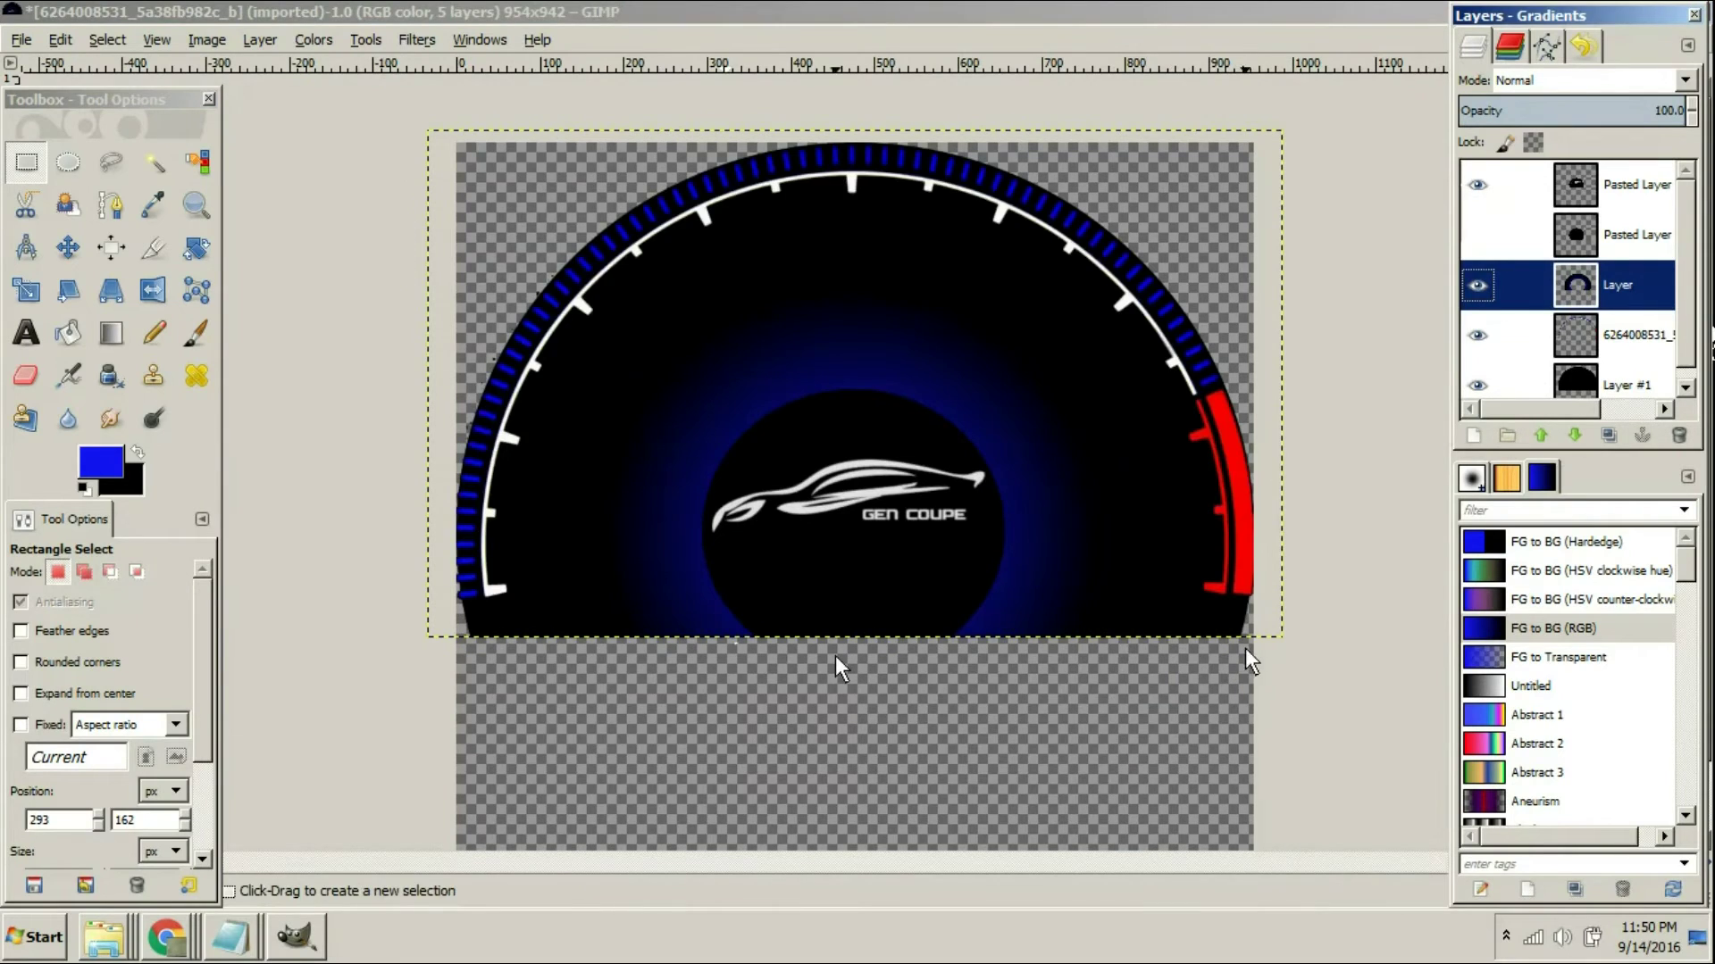
Save the gauge project as RPM Gauge.xcf in the New Simple Theme folder
key("ctrl+s")
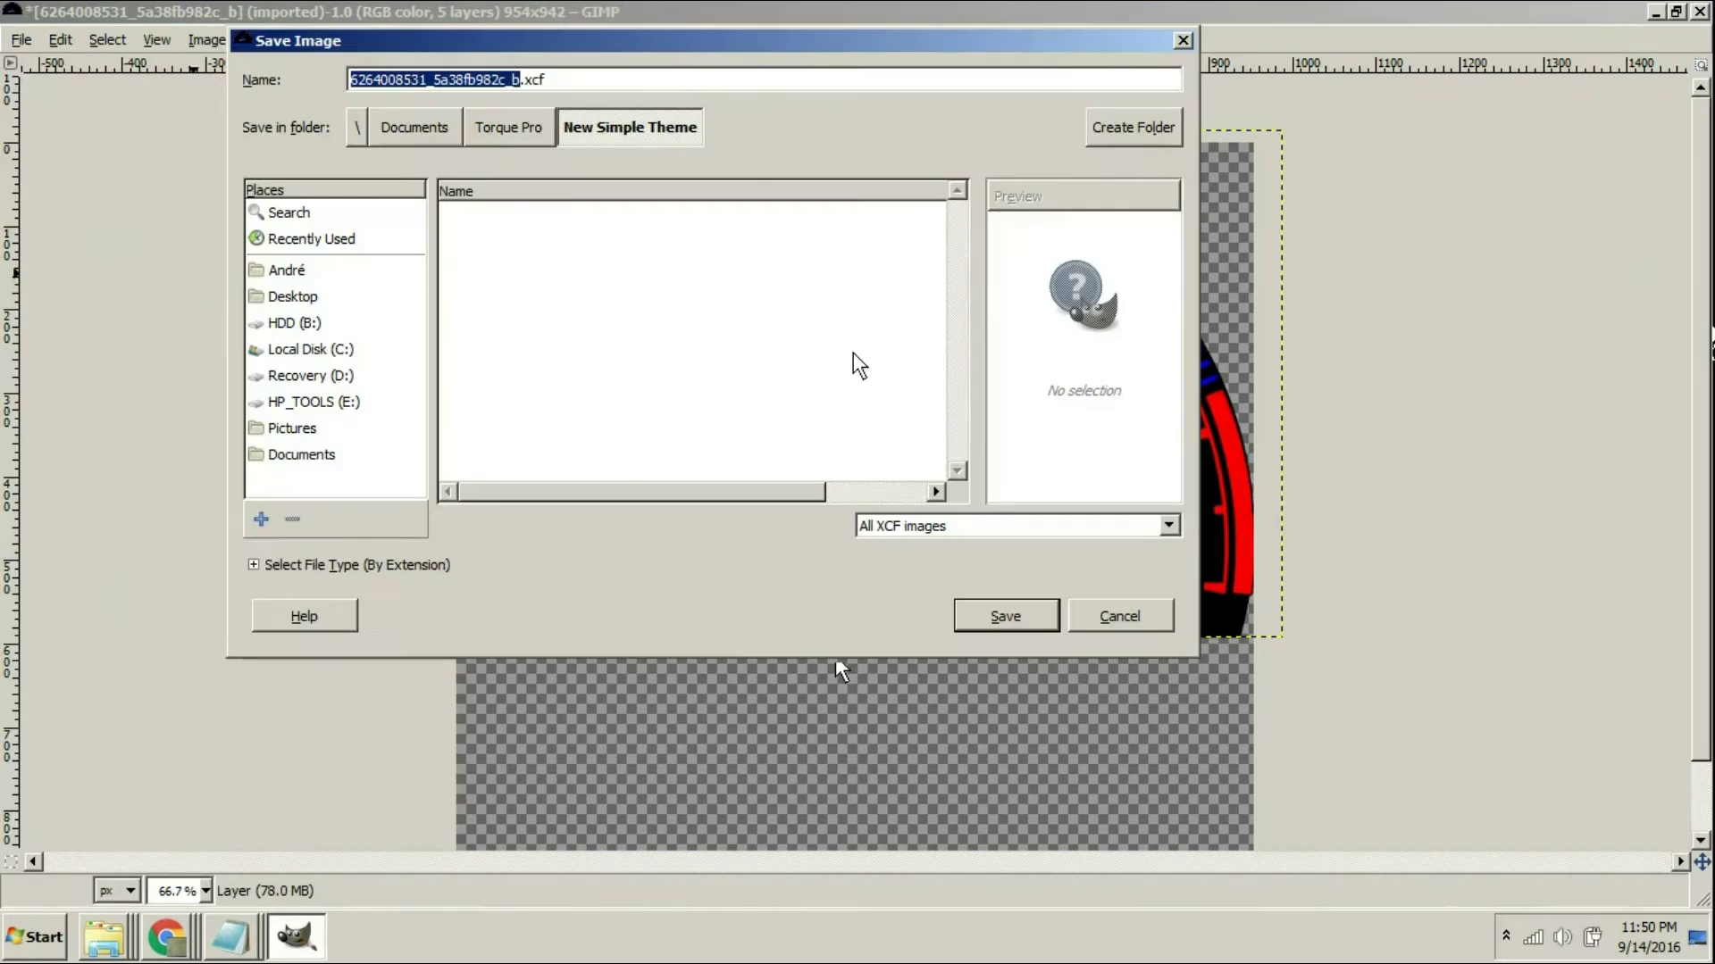
type("RPM Gauge")
key("Return")
Export the finished gauge image as the PNG file dial_background_0c in the New Simple Theme folder
left_click(20, 39)
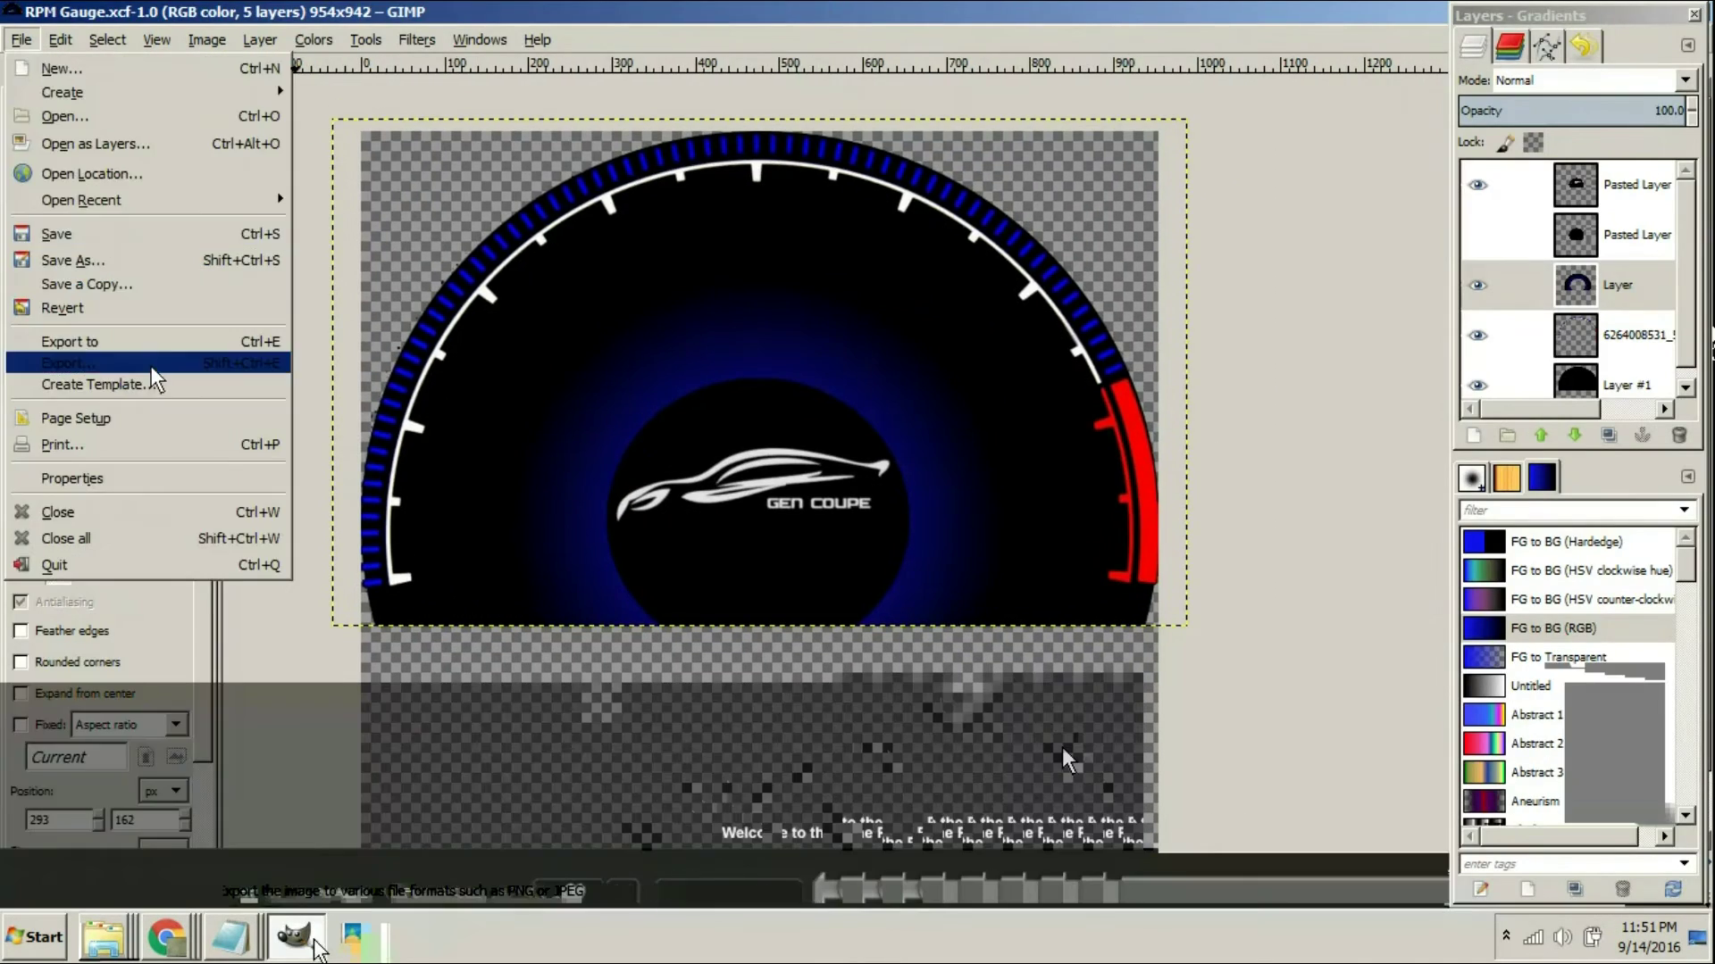
left_click(152, 348)
left_click(1079, 637)
left_click(768, 393)
left_click(853, 704)
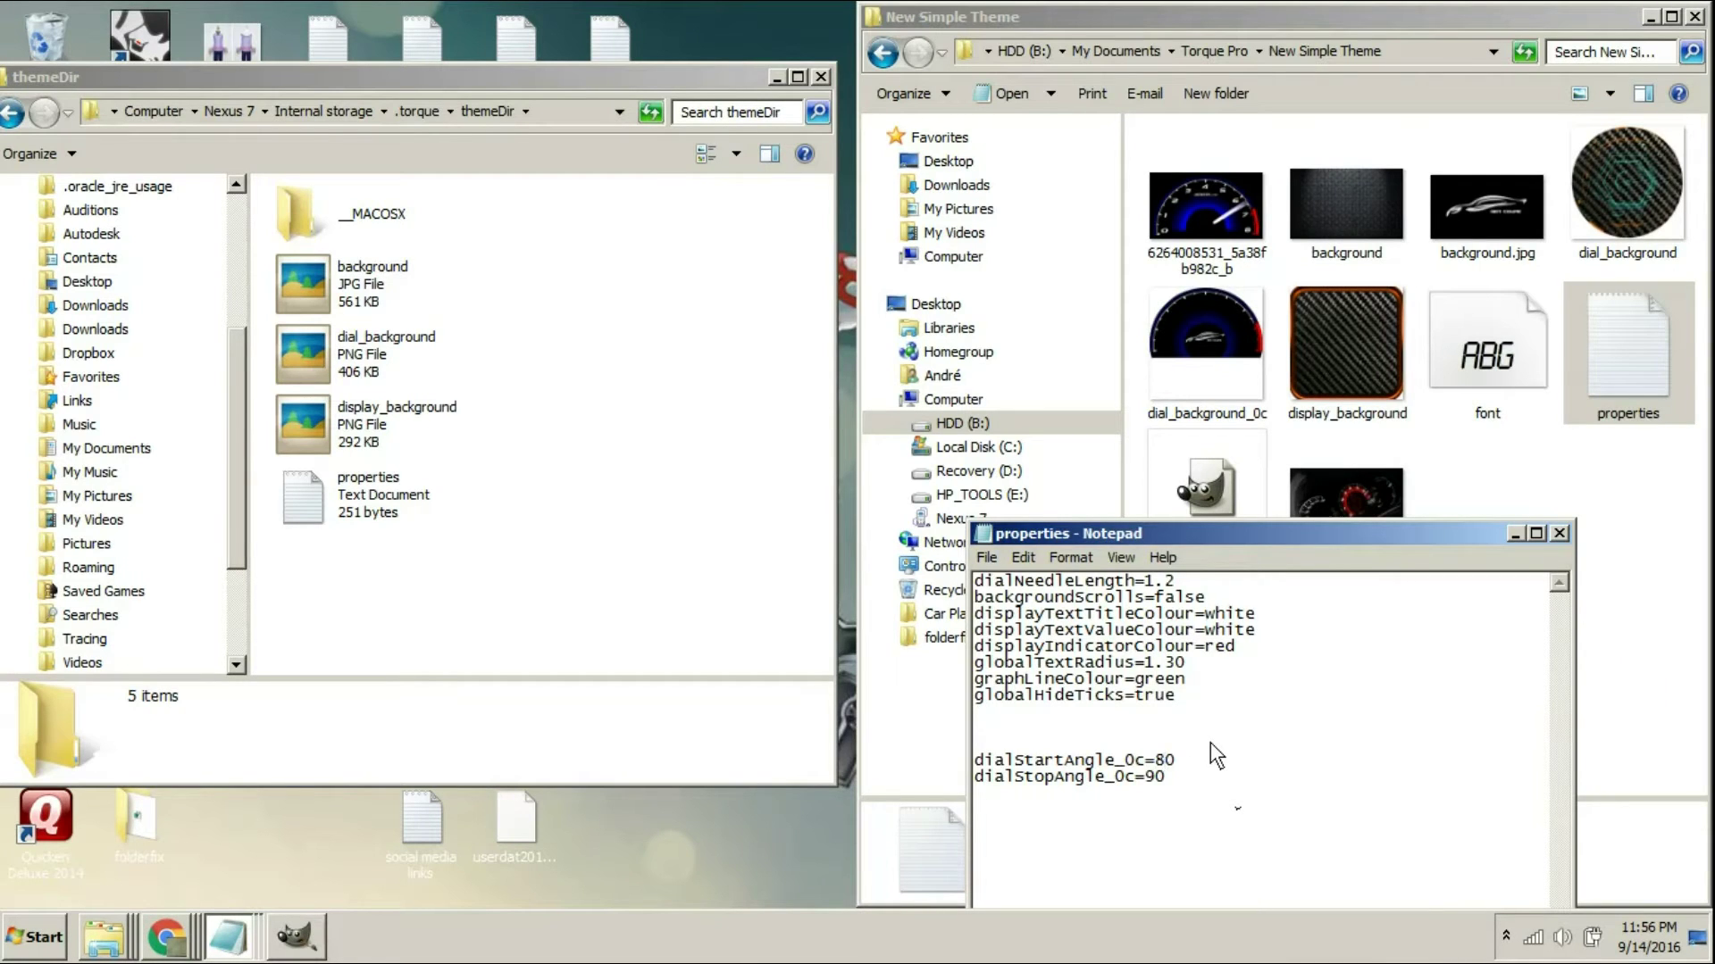
Set dialStopAngle_0c to 80 and globalTextRadius to 1.25 in the properties file, and replace the themeDir copy with it
key("shift+Left")
type("8")
key("BackSpace")
key("BackSpace")
left_click(1561, 536)
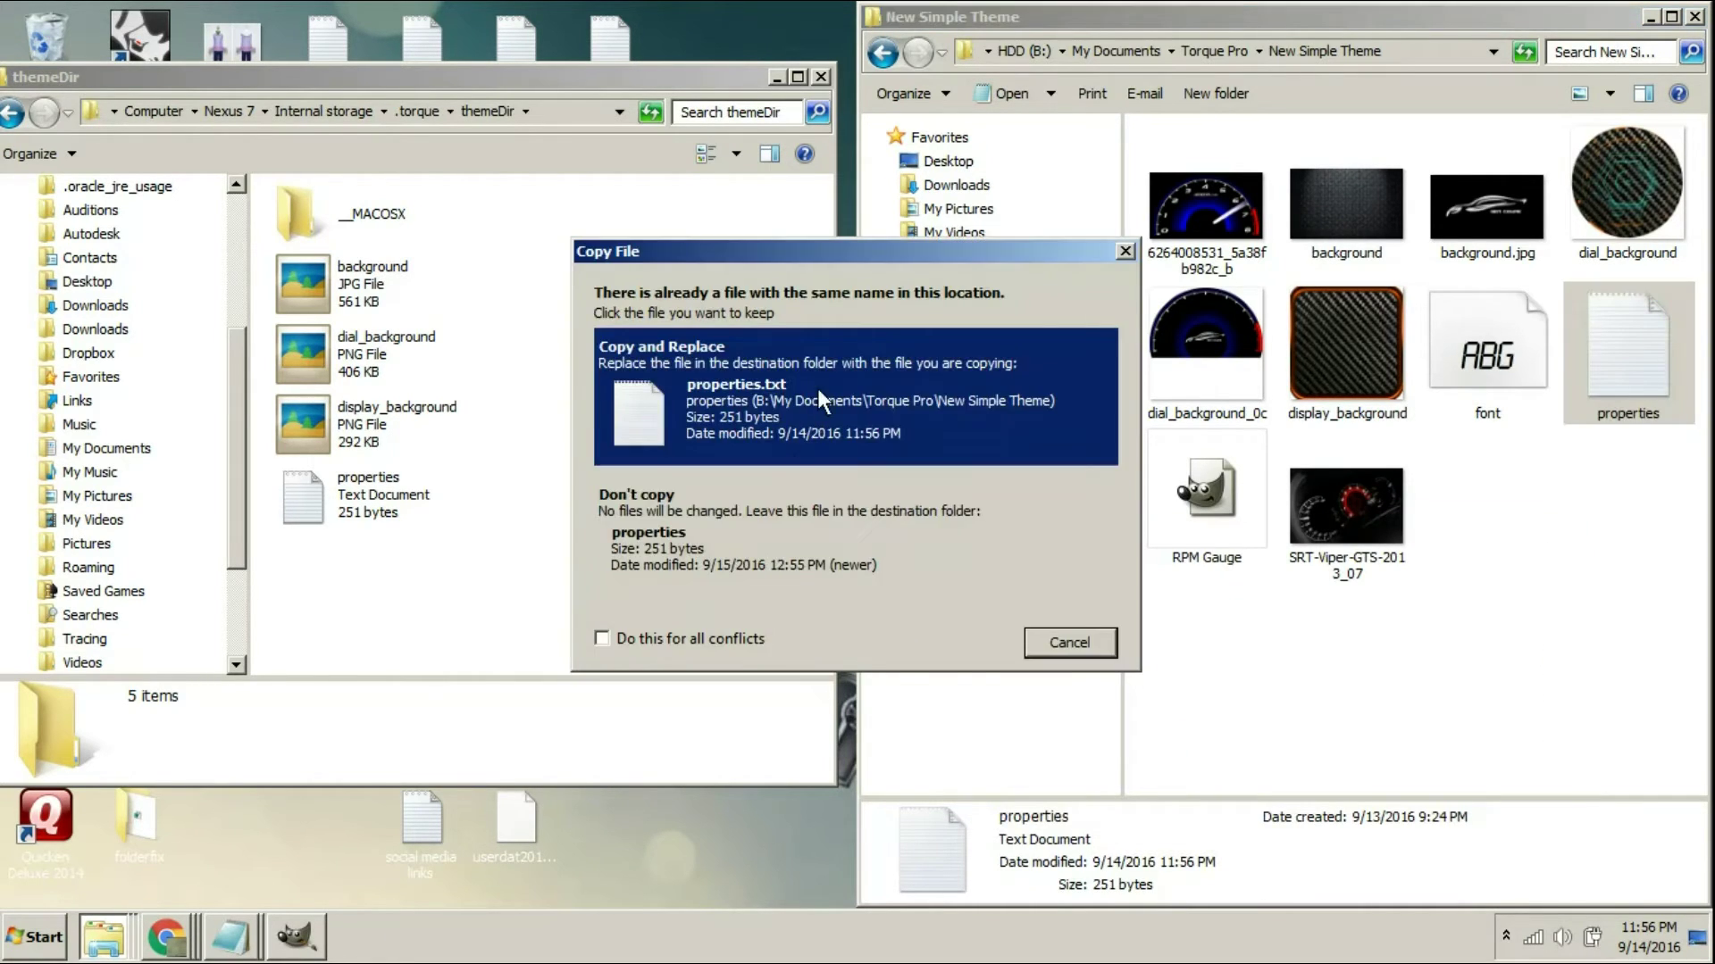
left_click(818, 389)
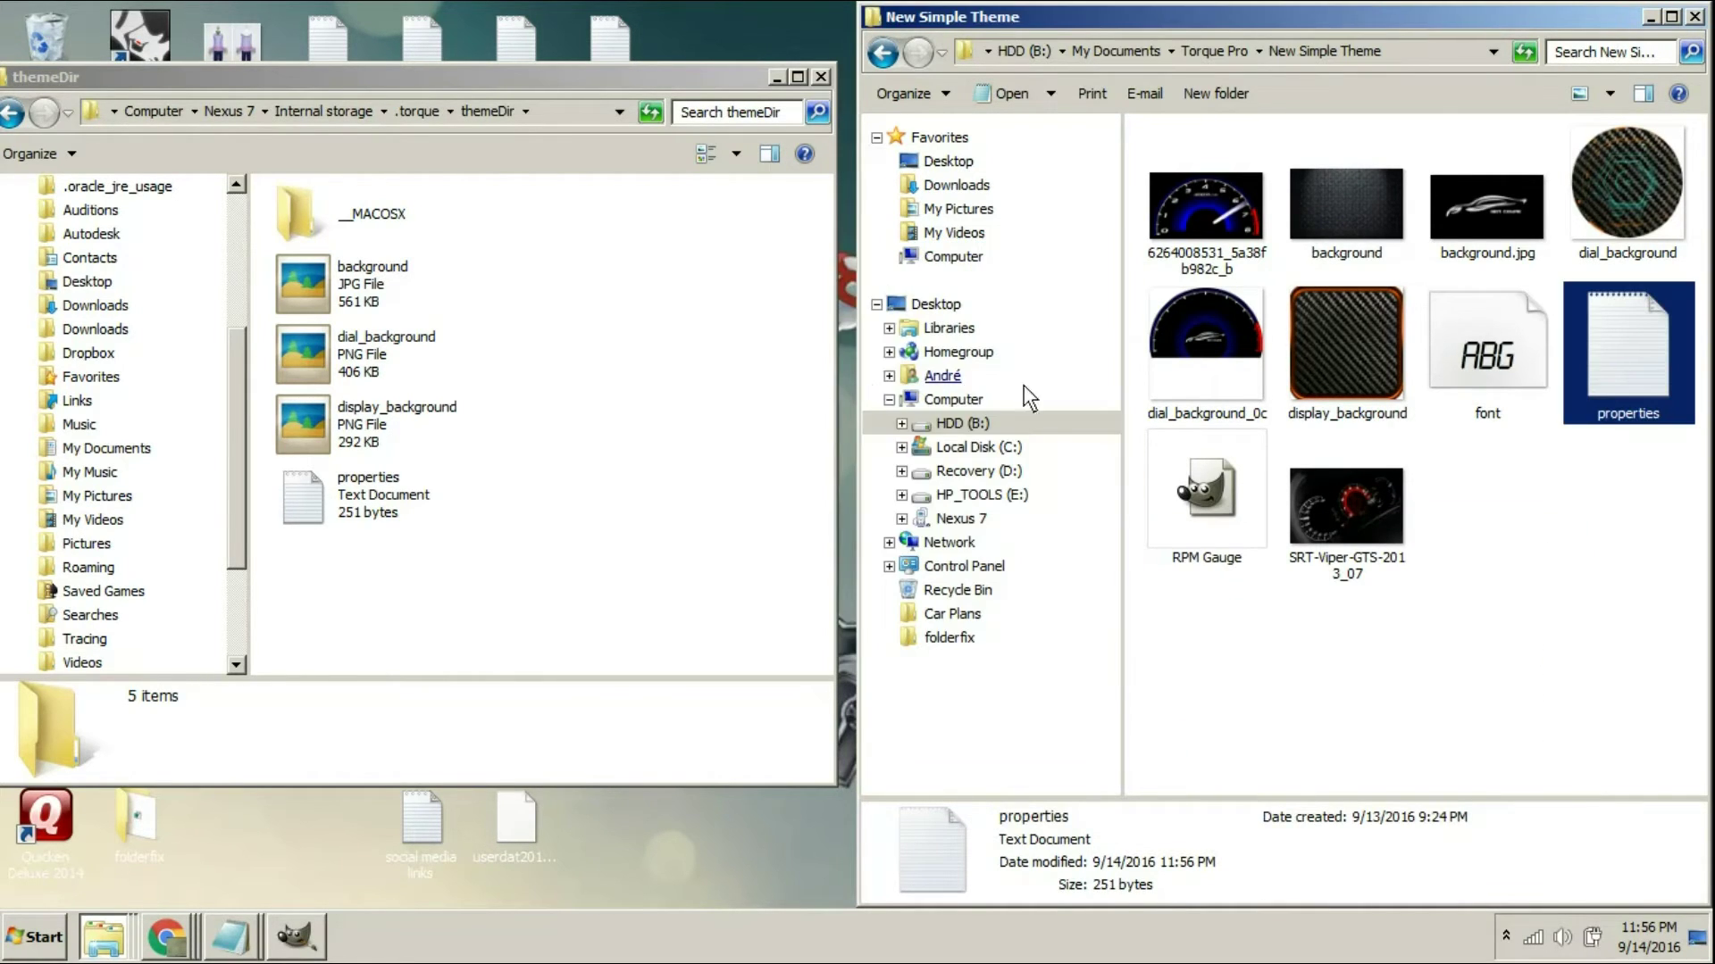
Look up the Engine RPM identifier in Torque's PluginDocumentation page to check the suffix of the dial_background_0c file
left_click(1193, 327)
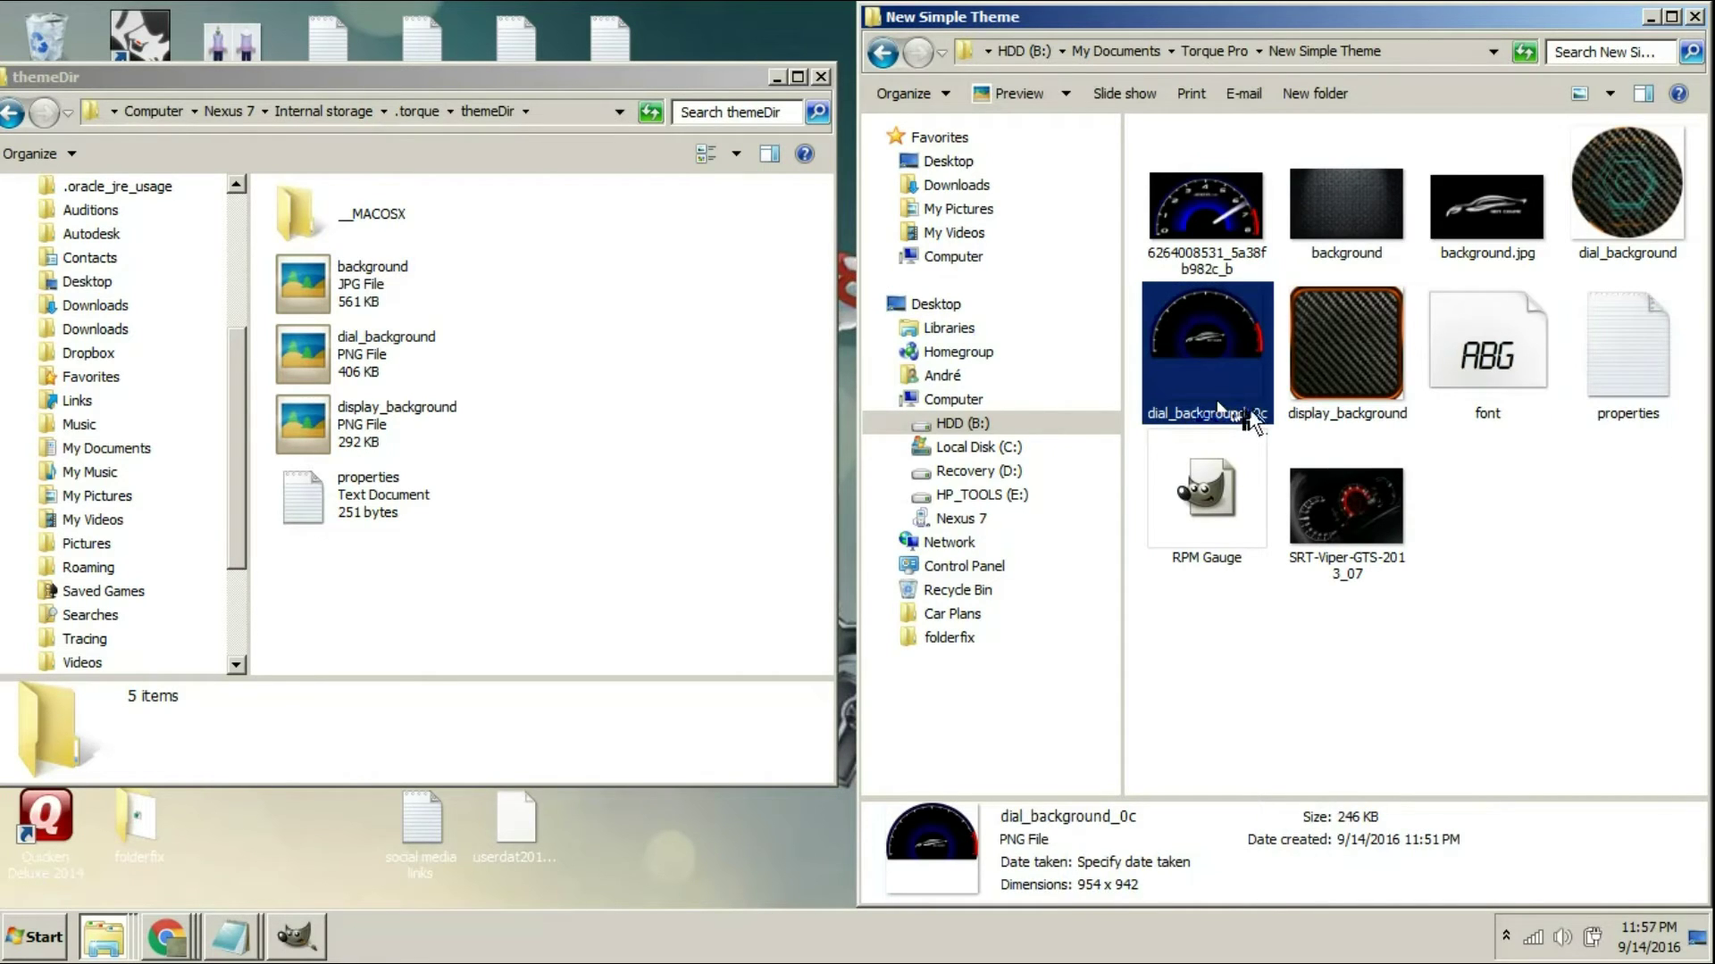
left_click(179, 942)
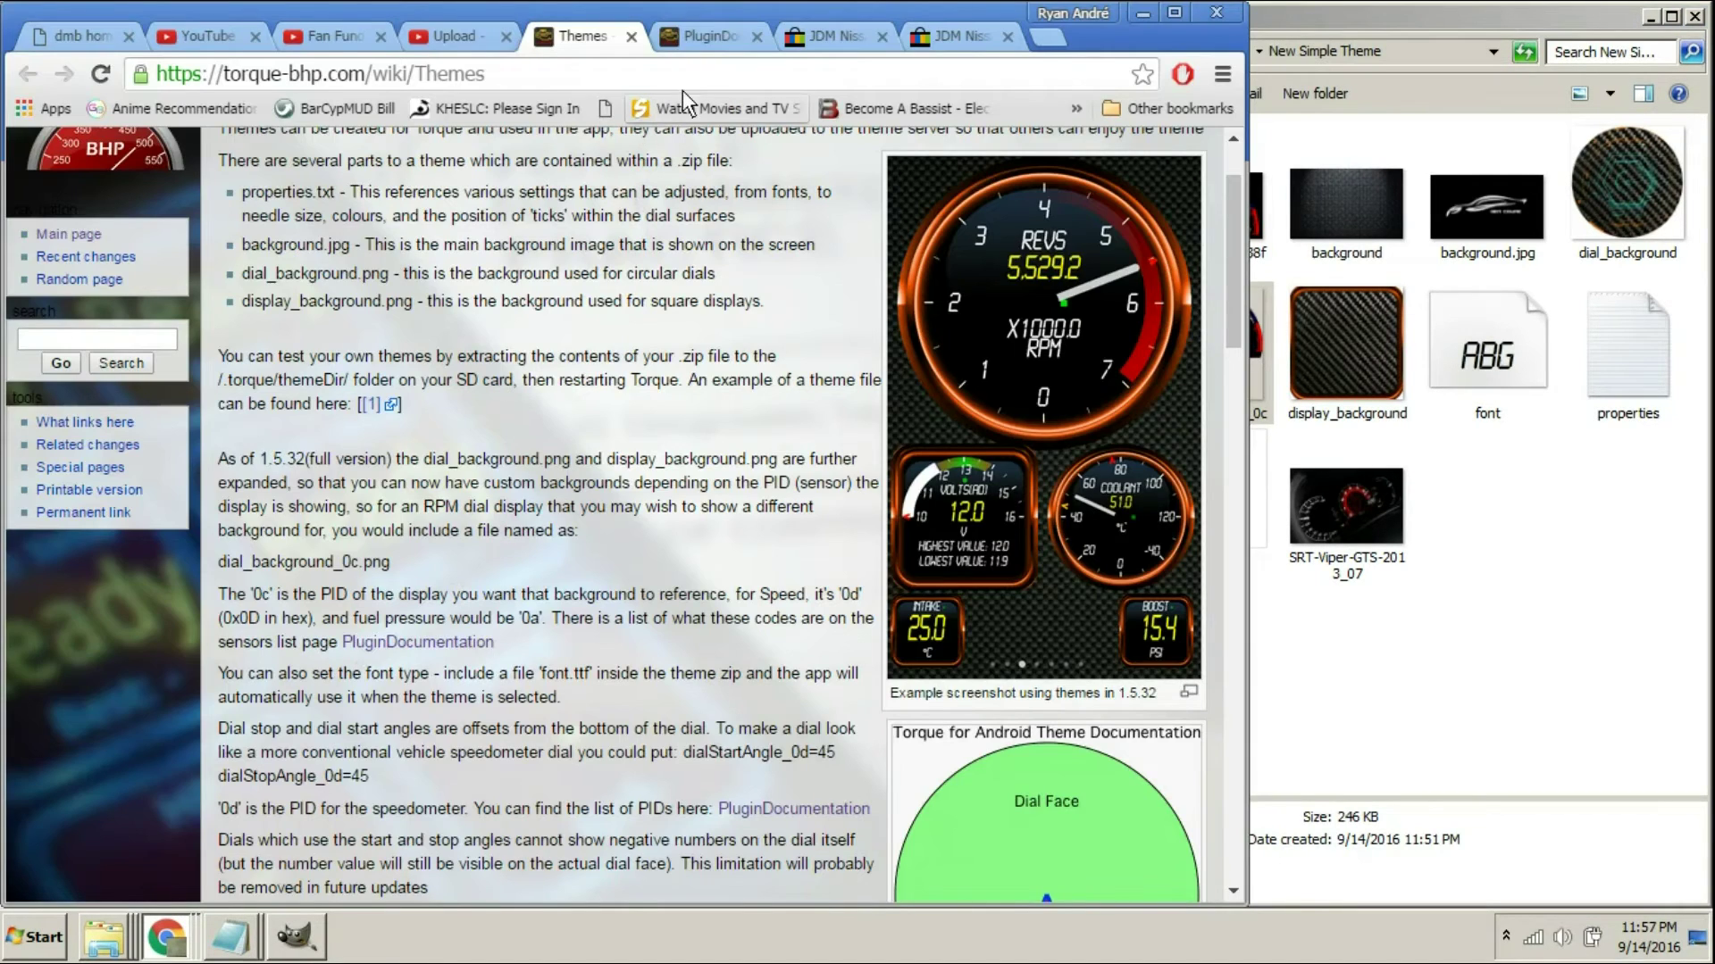
left_click(711, 39)
scroll(379, 516, "up", 1)
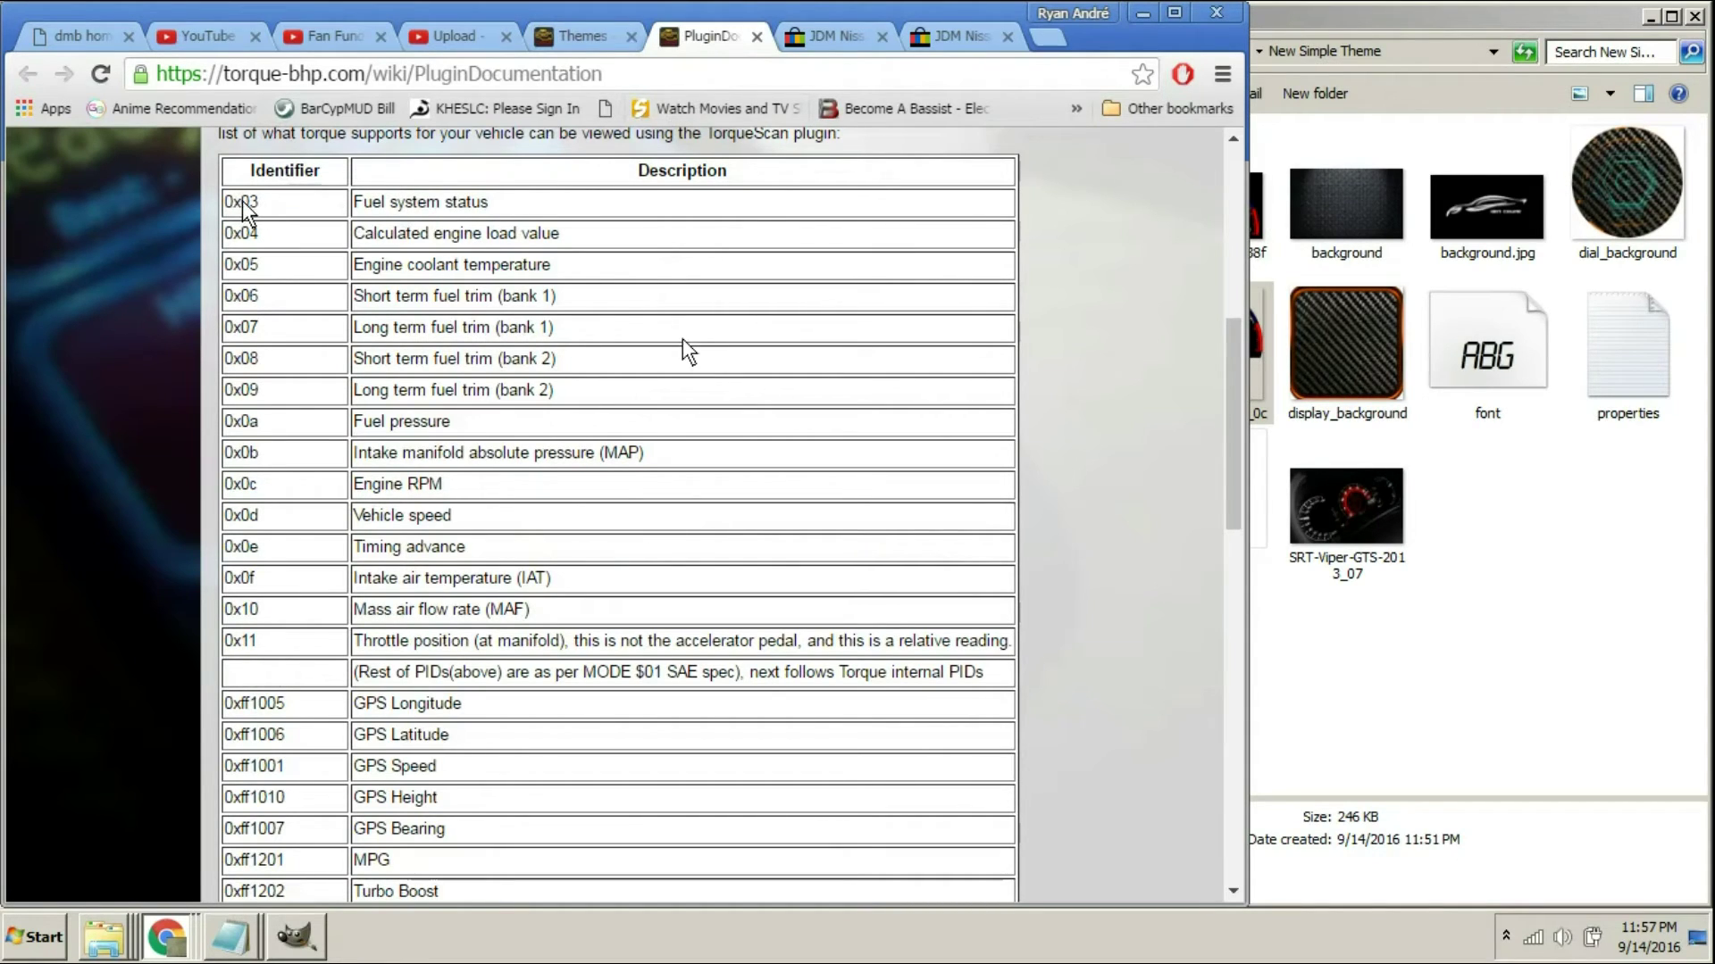
left_click_drag(241, 205, 258, 209)
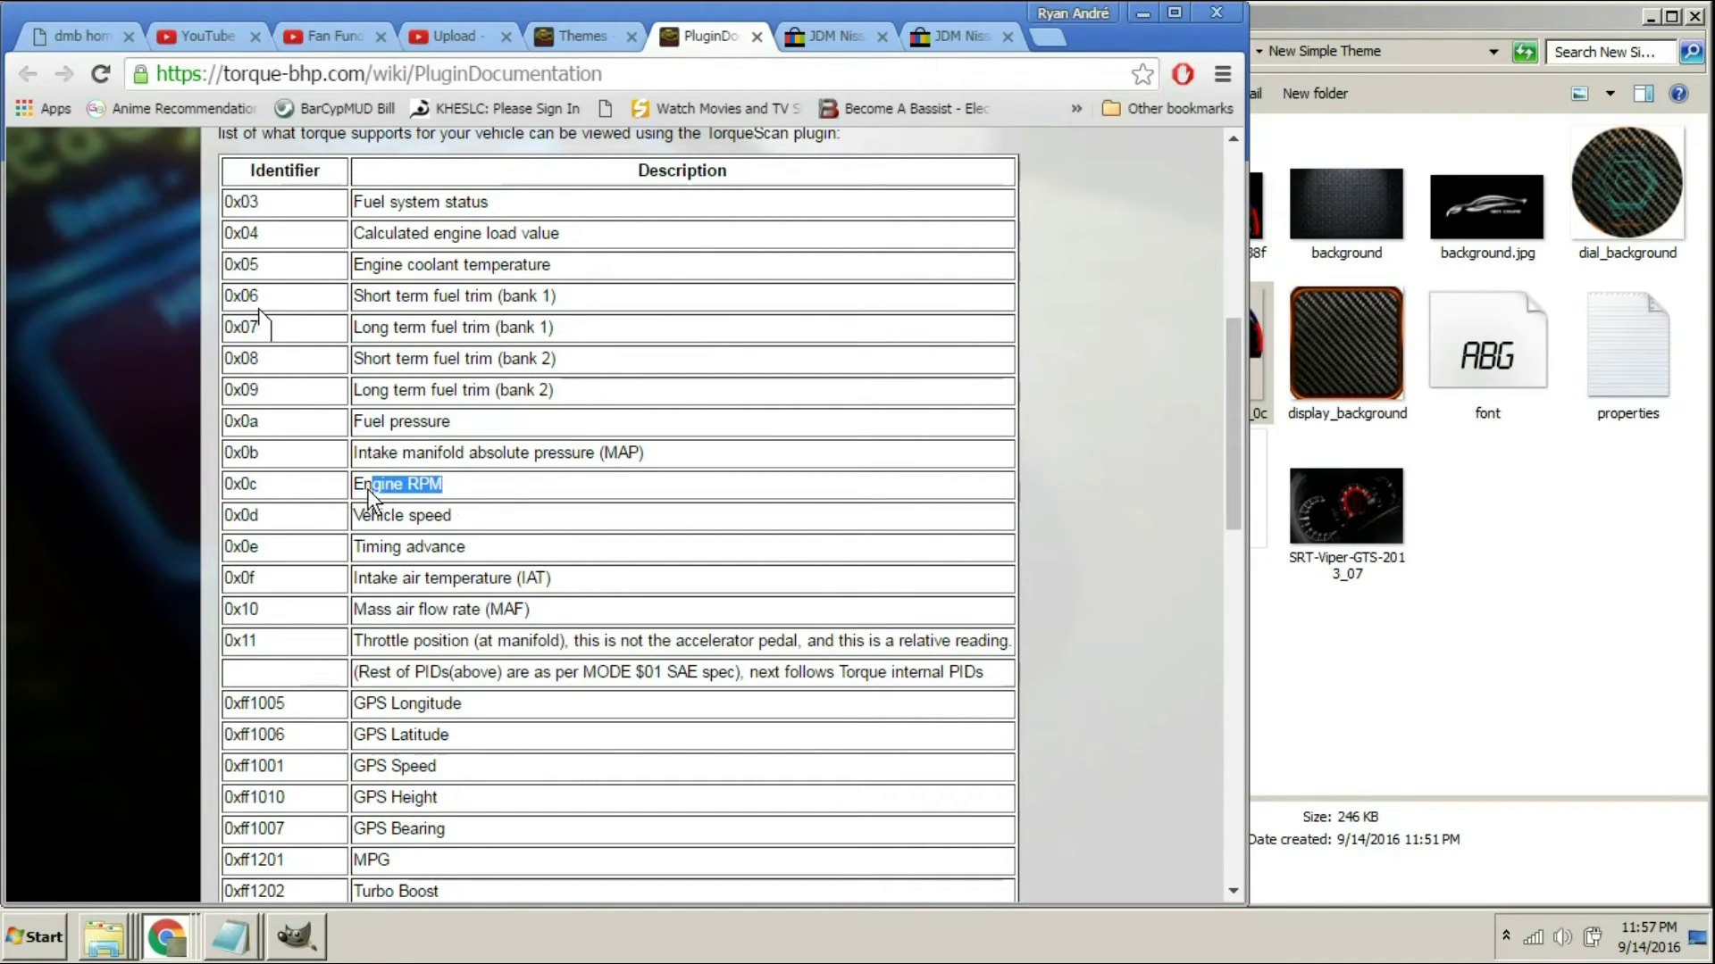
left_click_drag(238, 483, 251, 483)
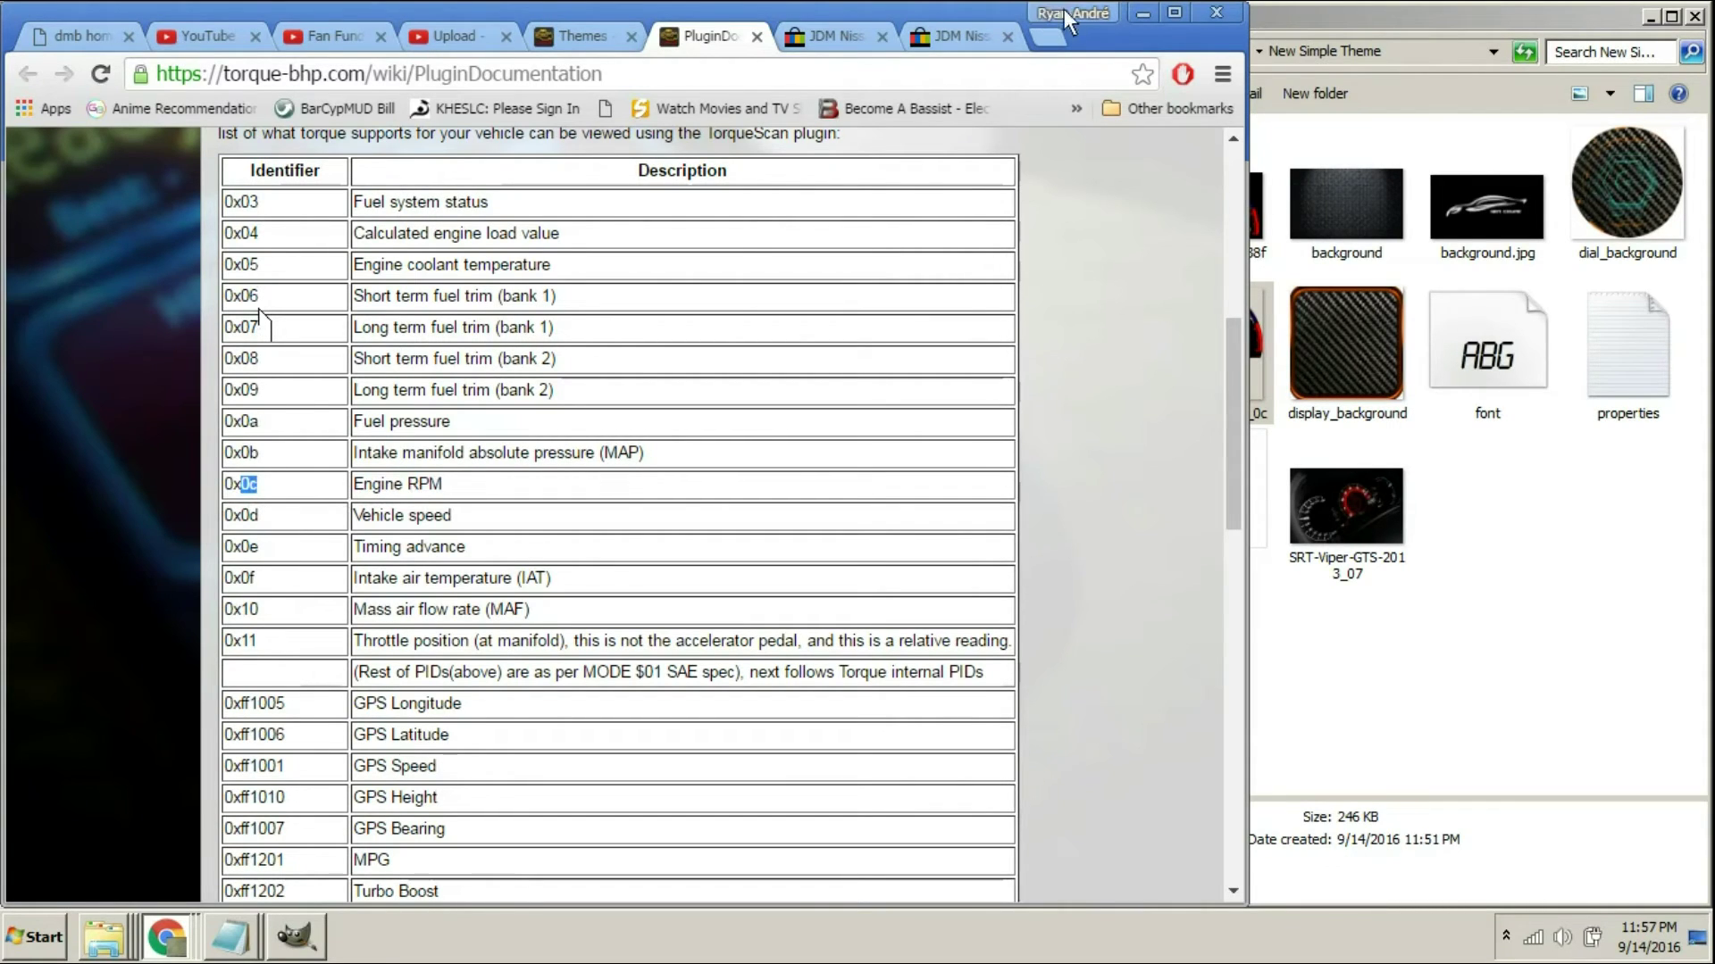
left_click(1141, 13)
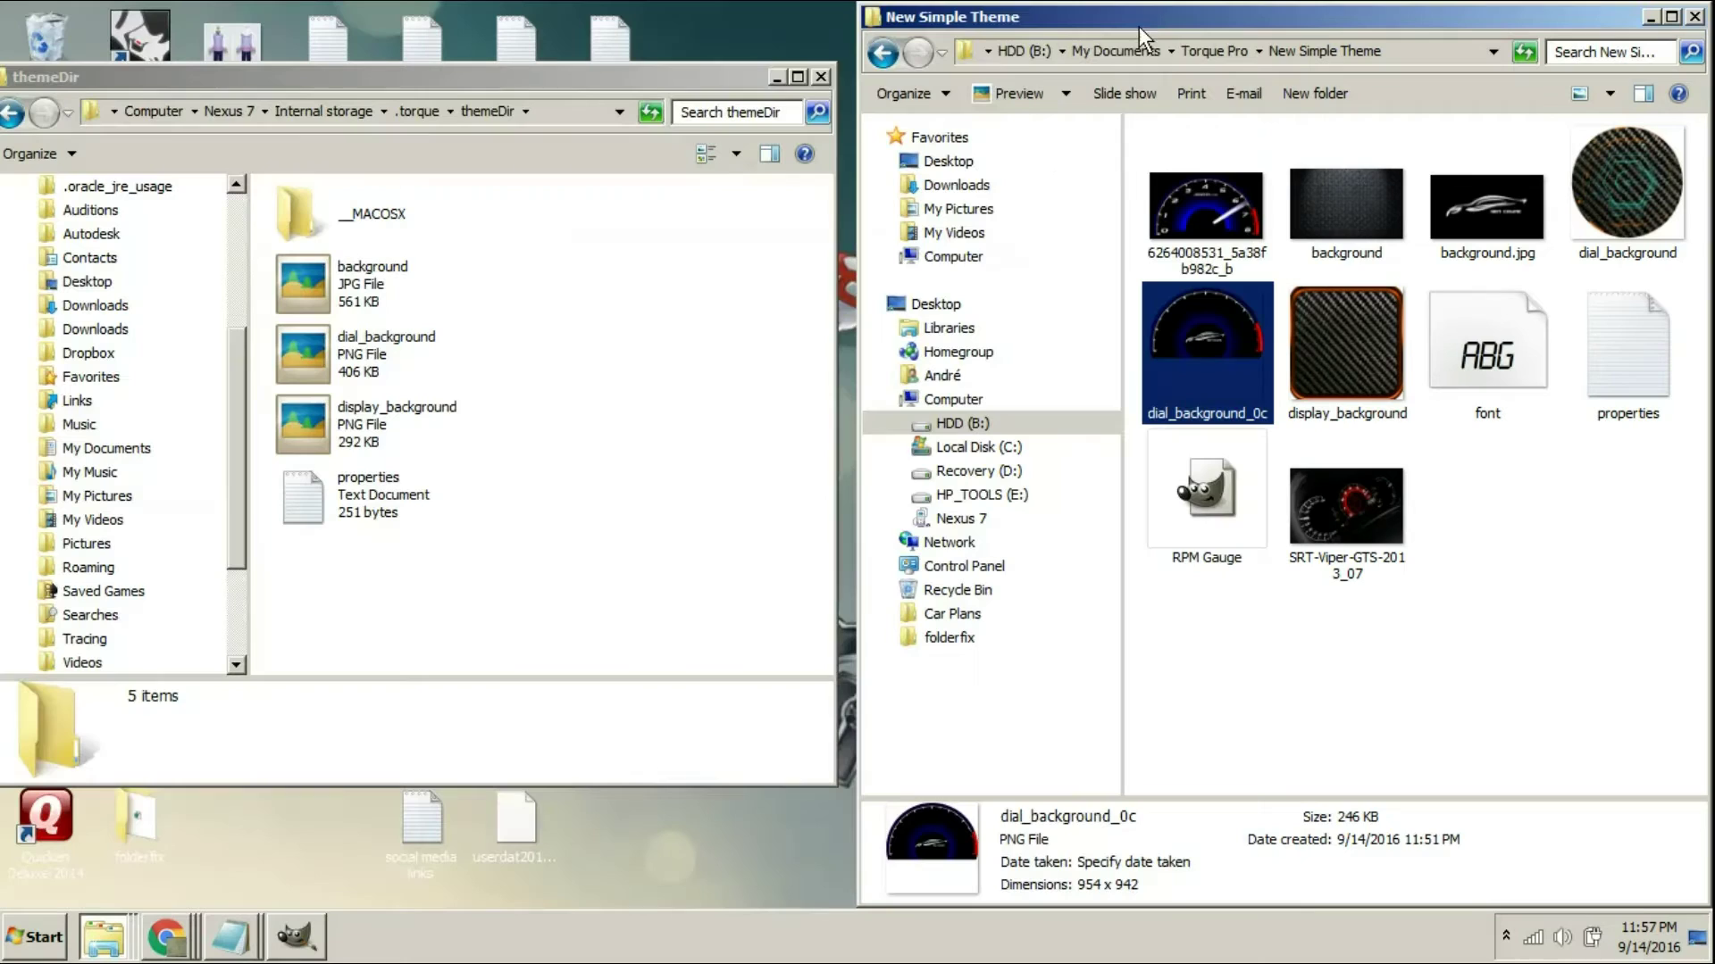
Copy the dial_background_0c image from the New Simple Theme folder to themeDir on the Nexus 7
left_click(1513, 571)
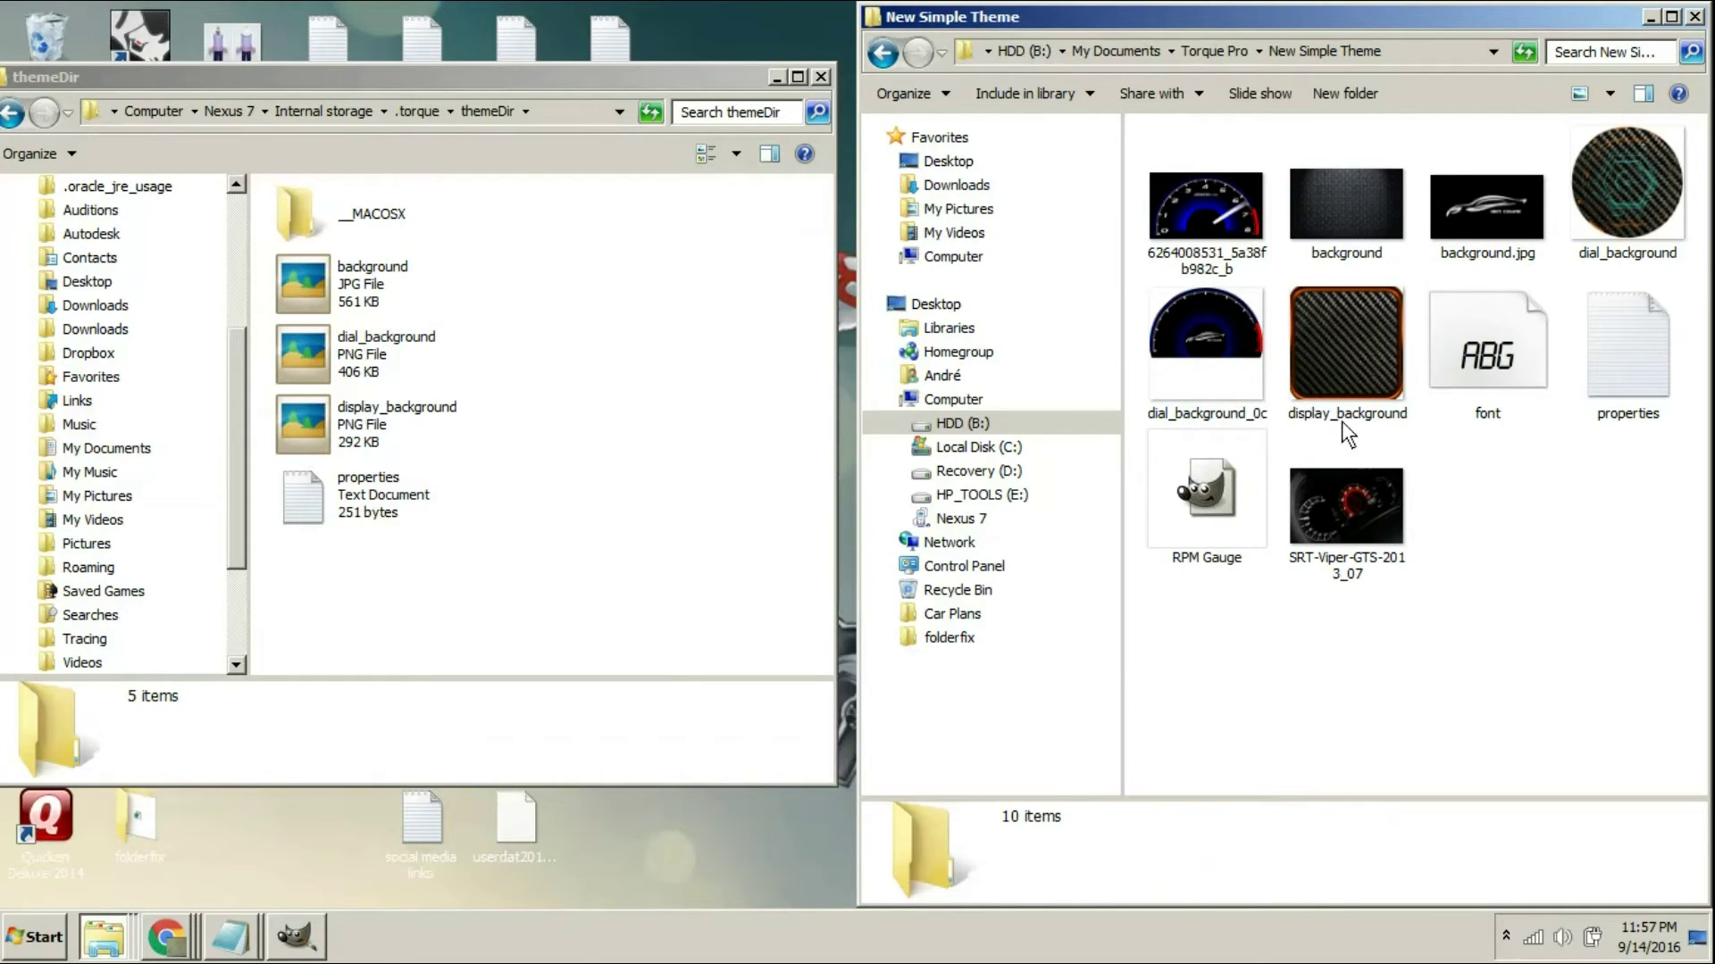
left_click(1251, 352)
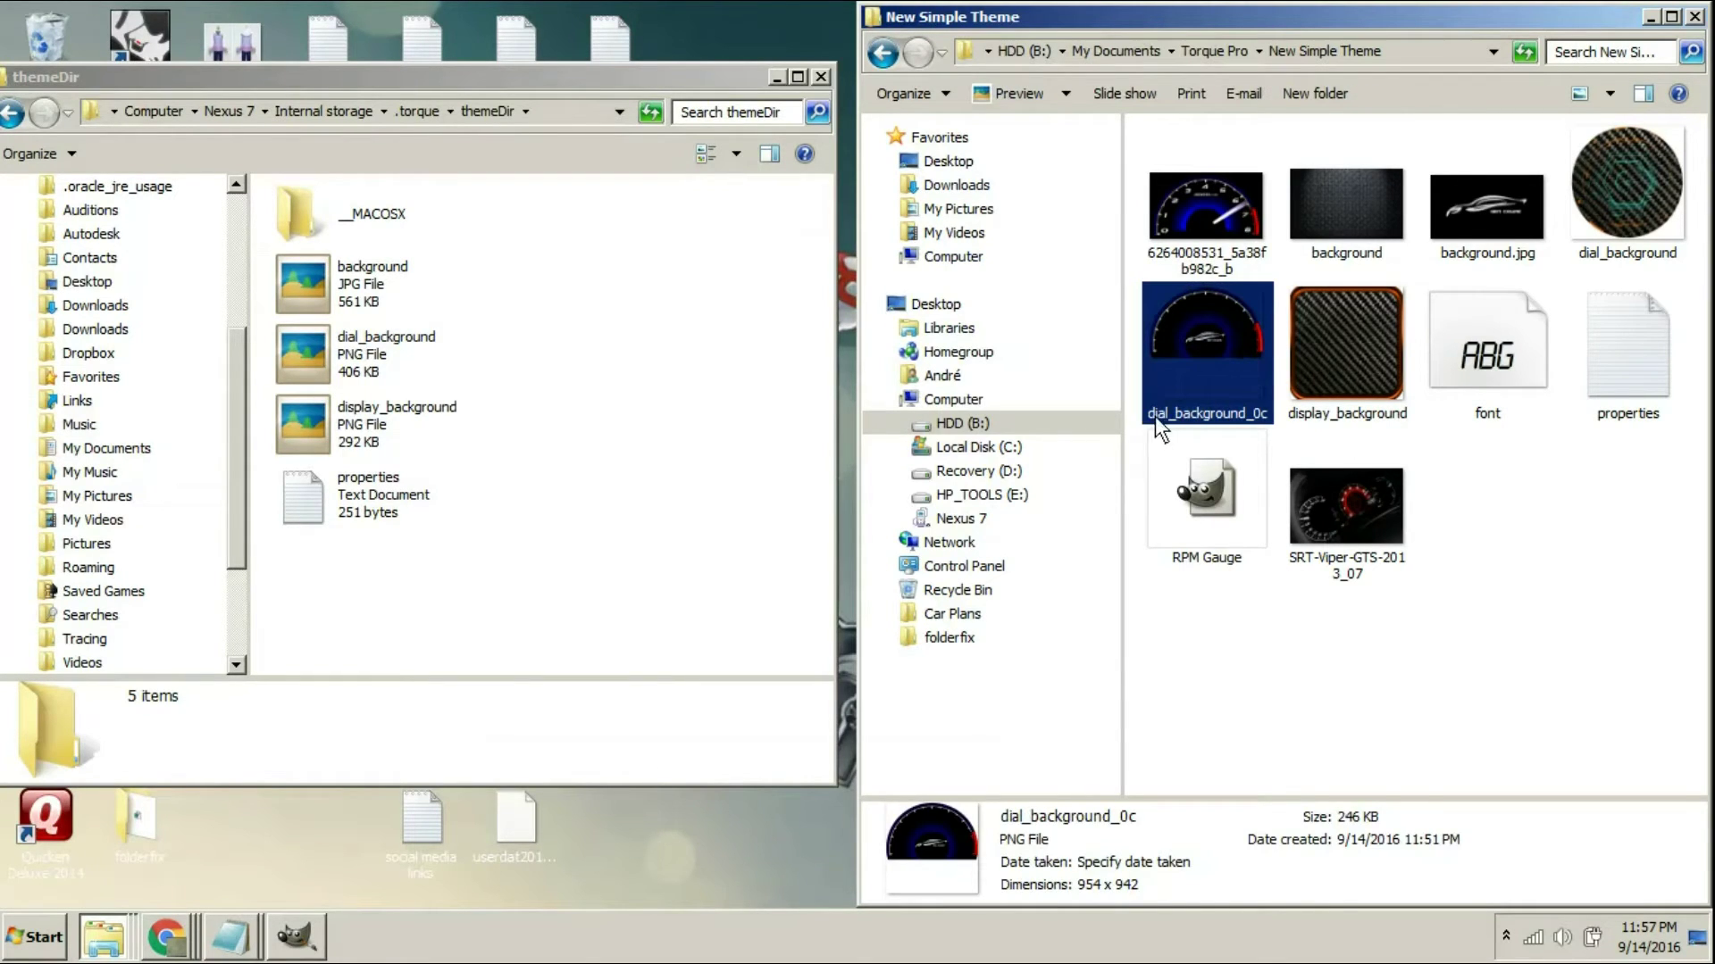
mouse_move(1625, 214)
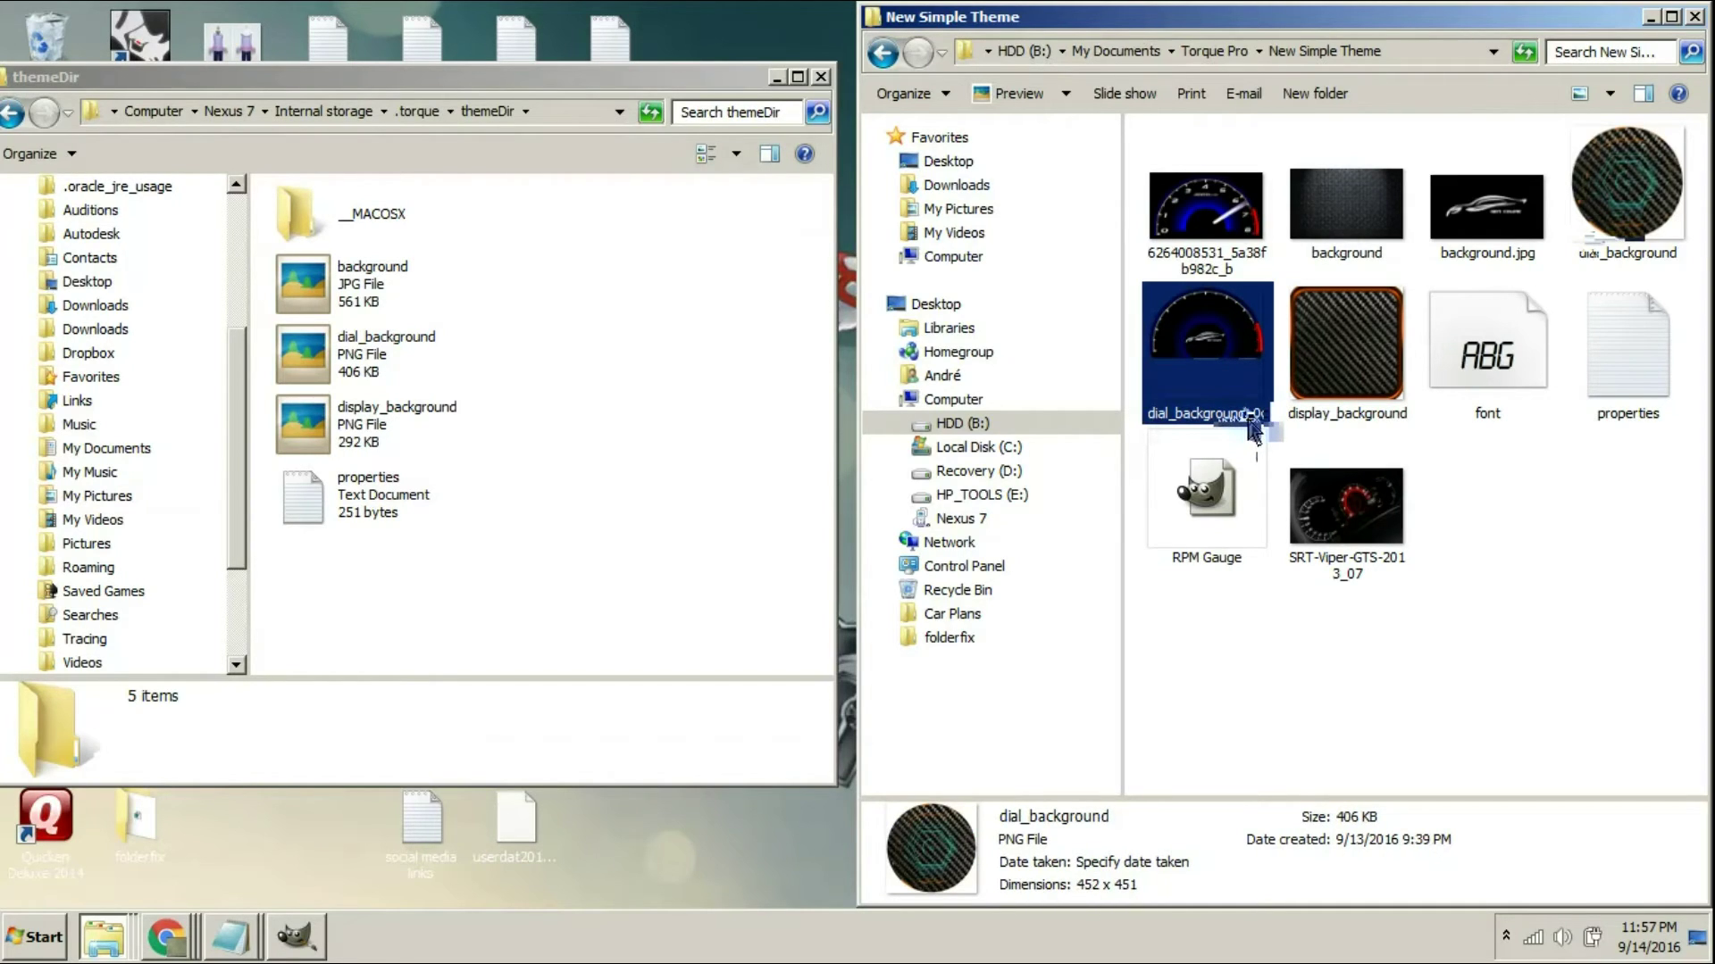
mouse_move(1227, 345)
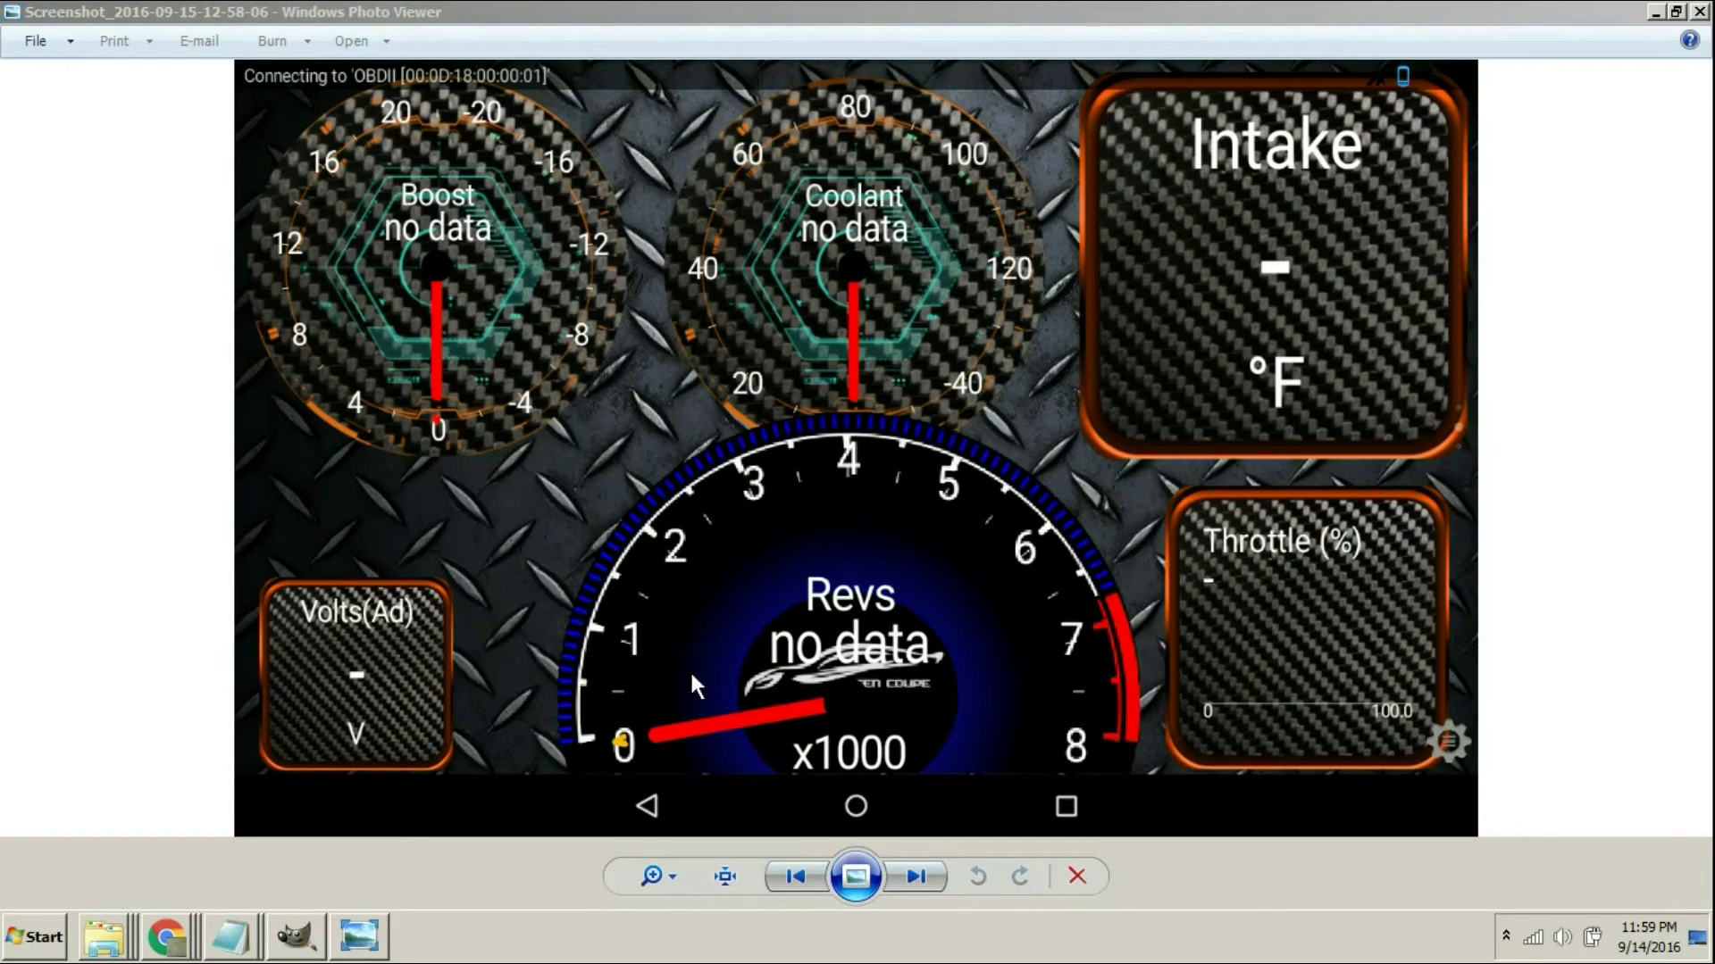
Examine the RPM dial in the dashboard screenshot, and the dial angle and globalTextRadius settings in the properties file
left_click(850, 447)
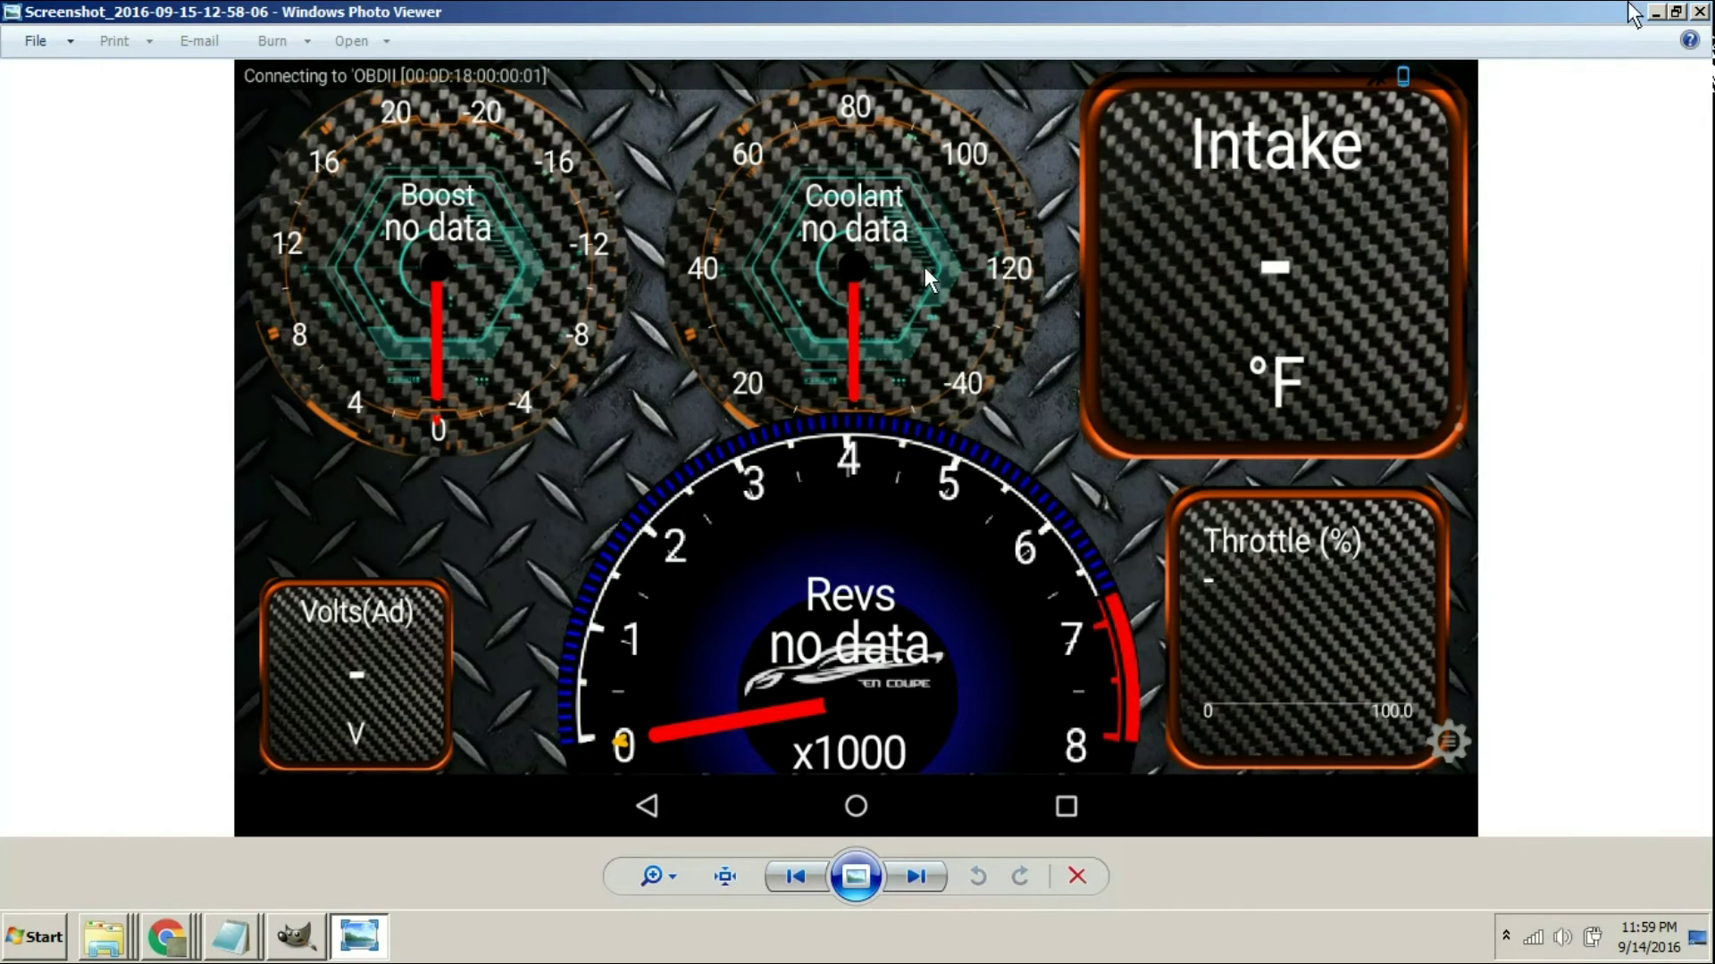
left_click(1698, 11)
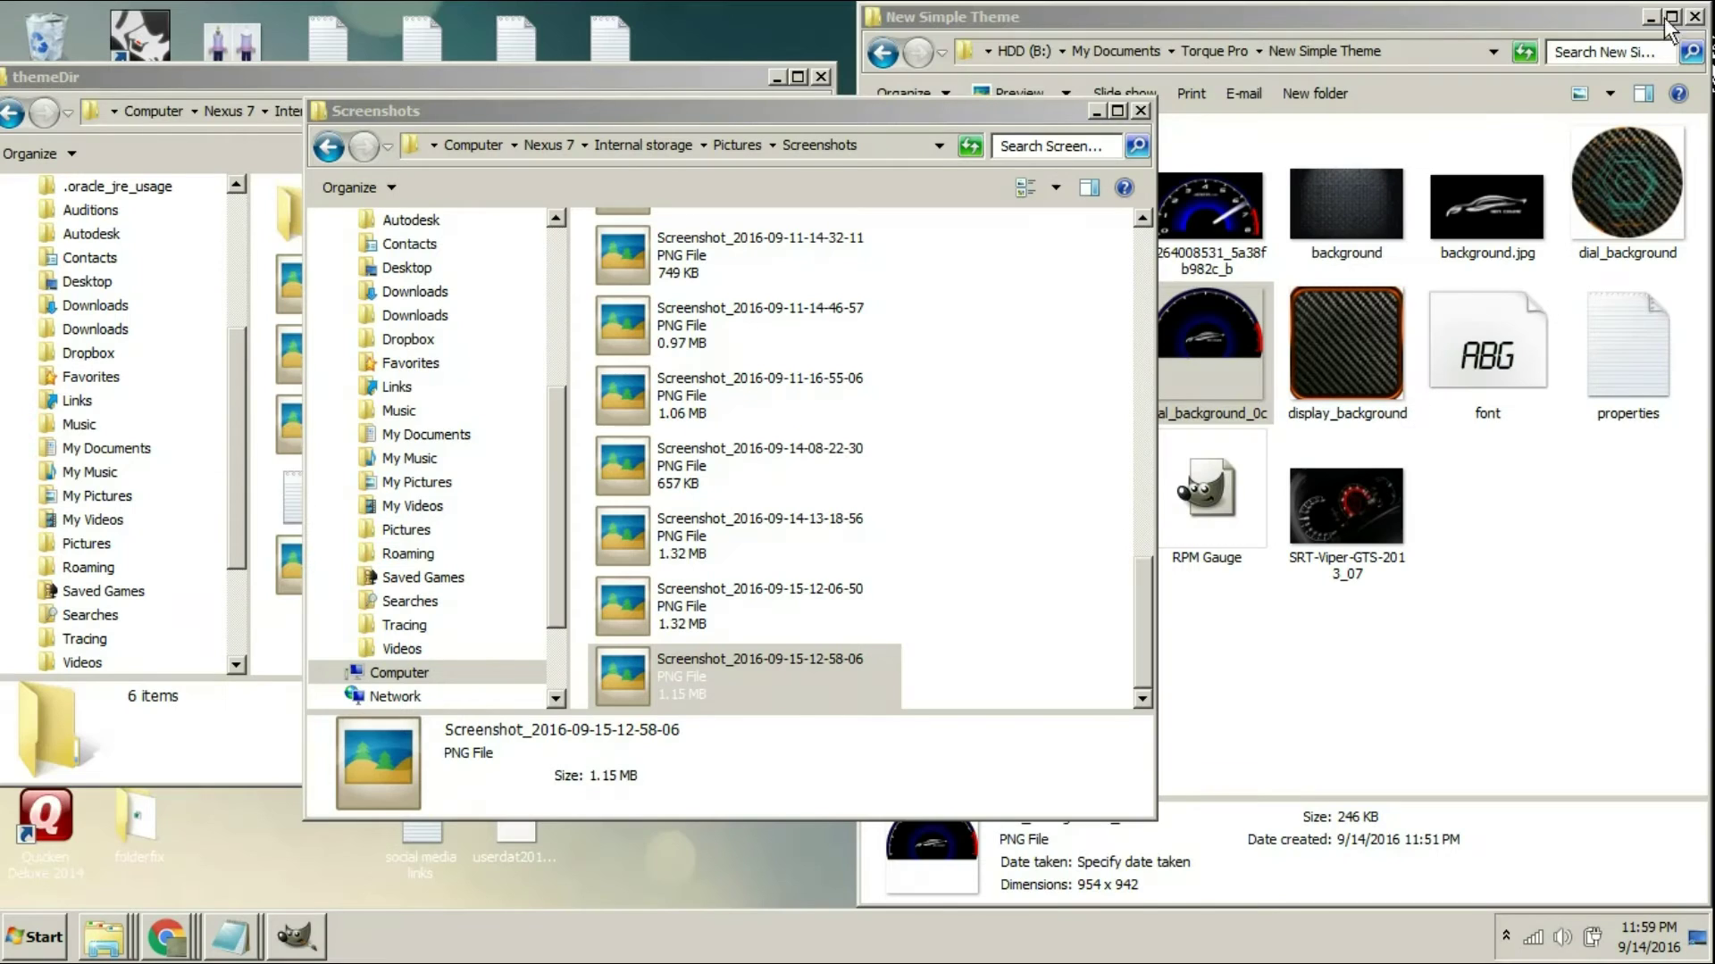
double_click(1641, 371)
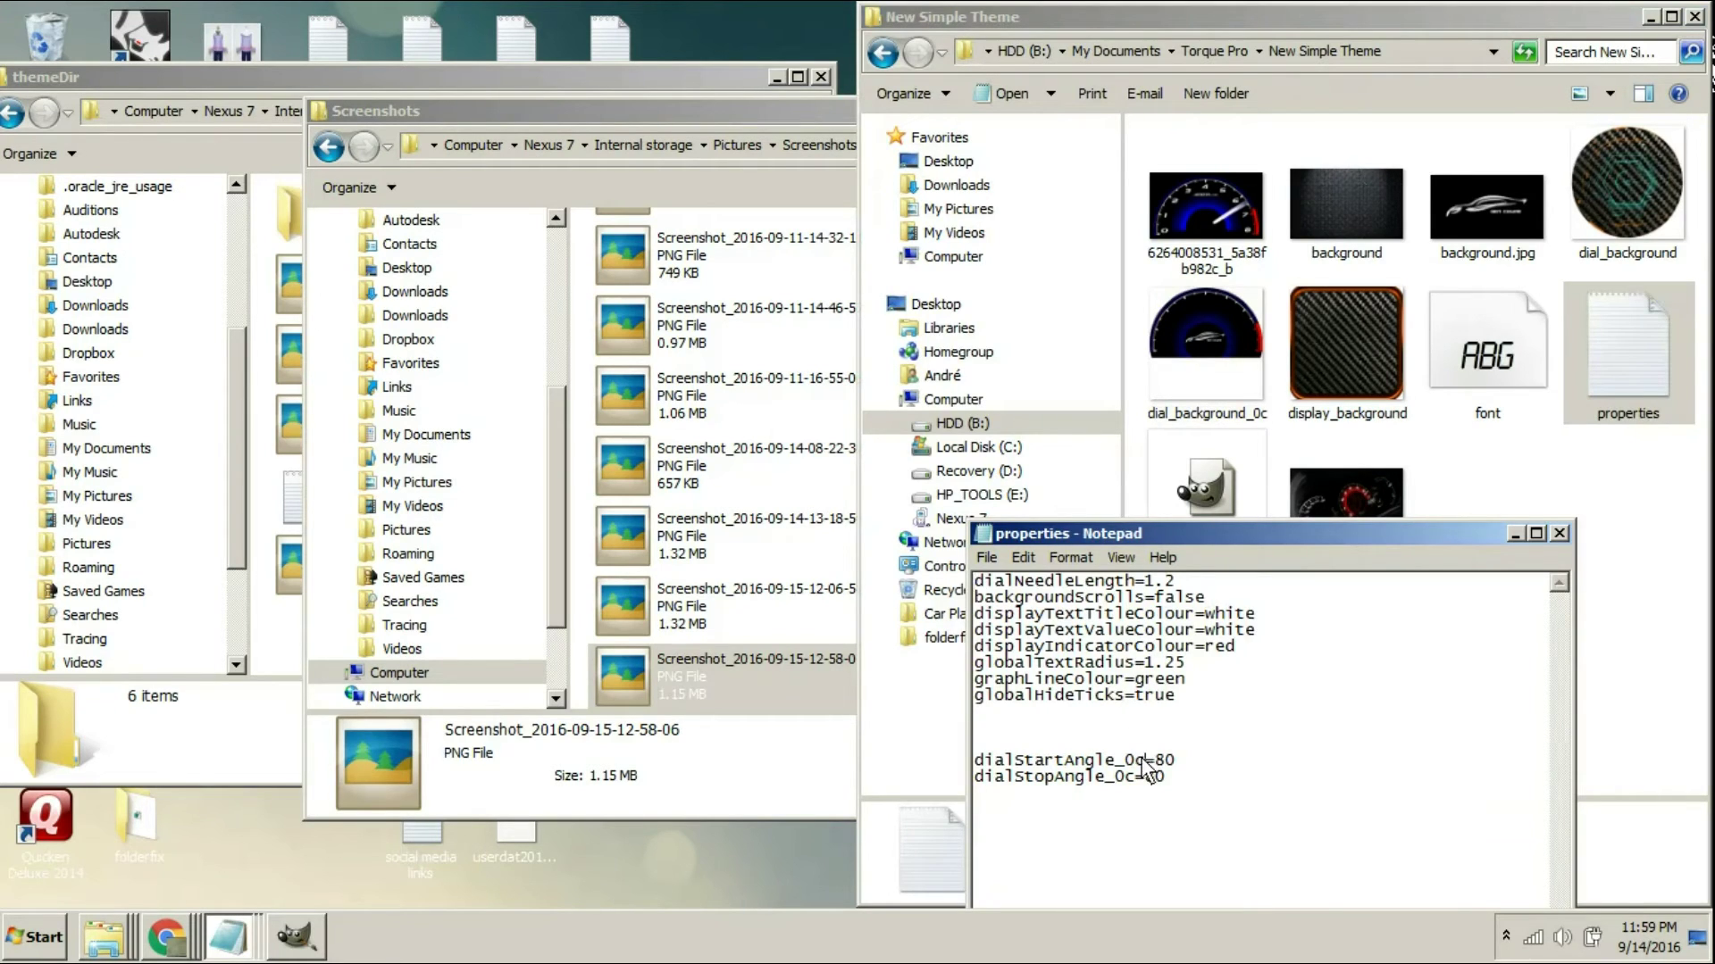
left_click_drag(1145, 761, 1115, 770)
left_click_drag(1135, 663, 962, 660)
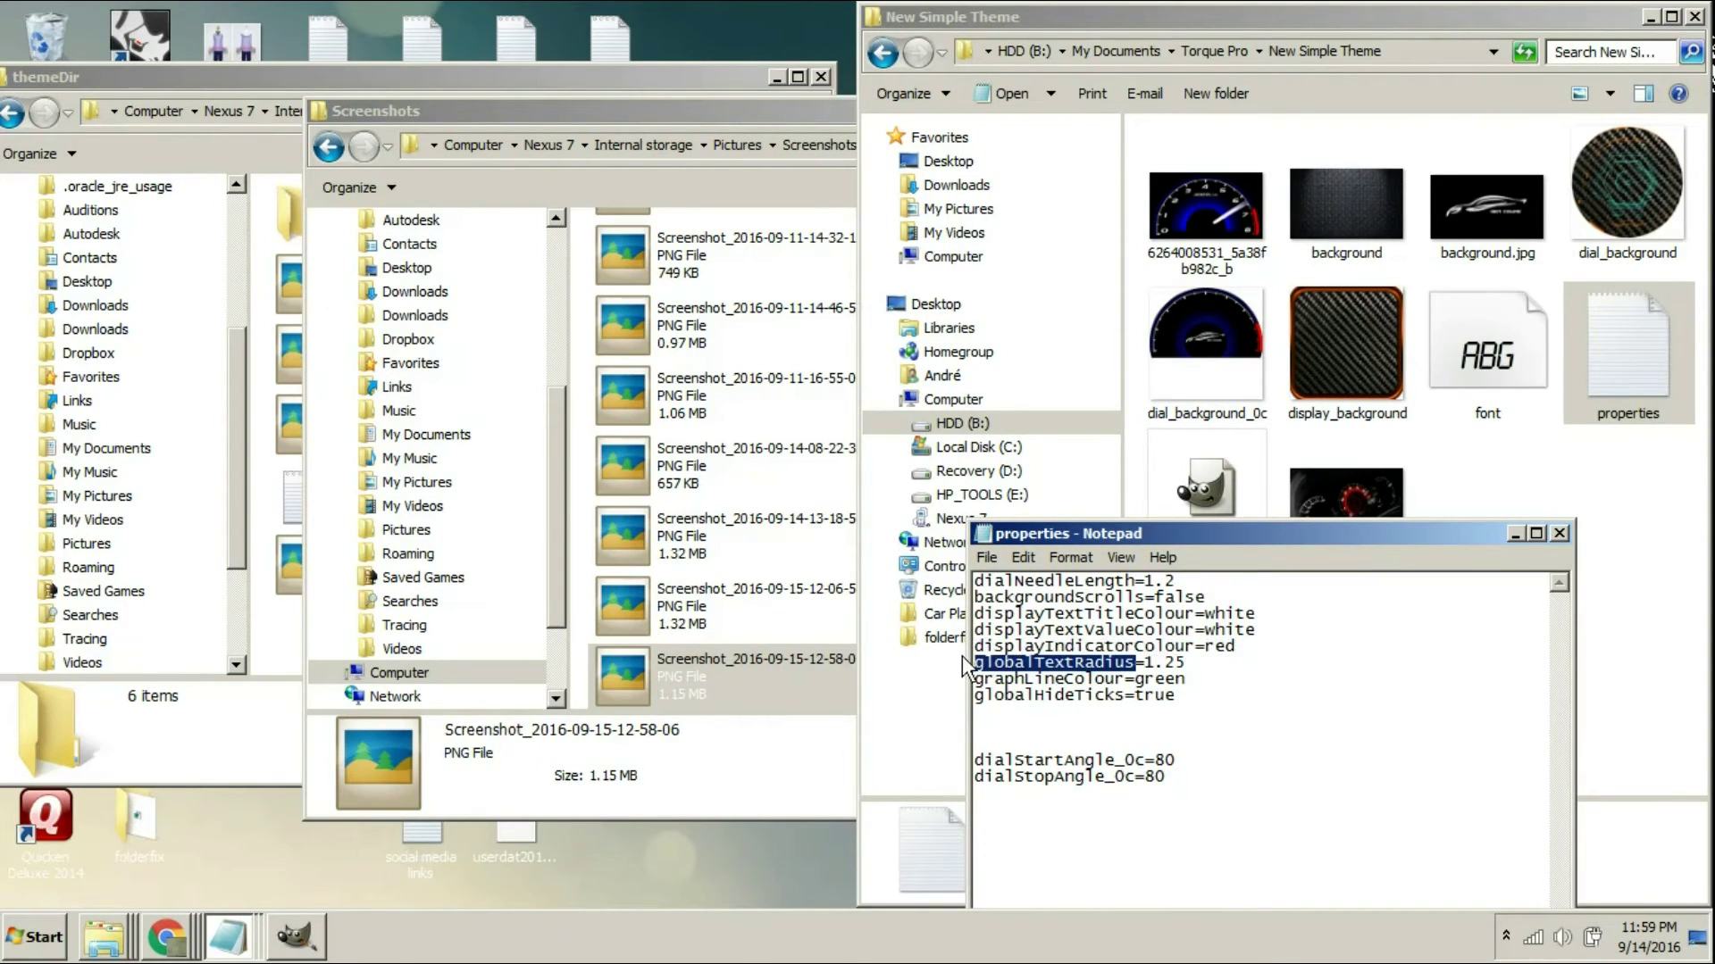
Copy TextRadius=1.25 from the globalTextRadius line onto the empty line below globalHideTicks
left_click_drag(1186, 662, 1038, 670)
key("ctrl+c")
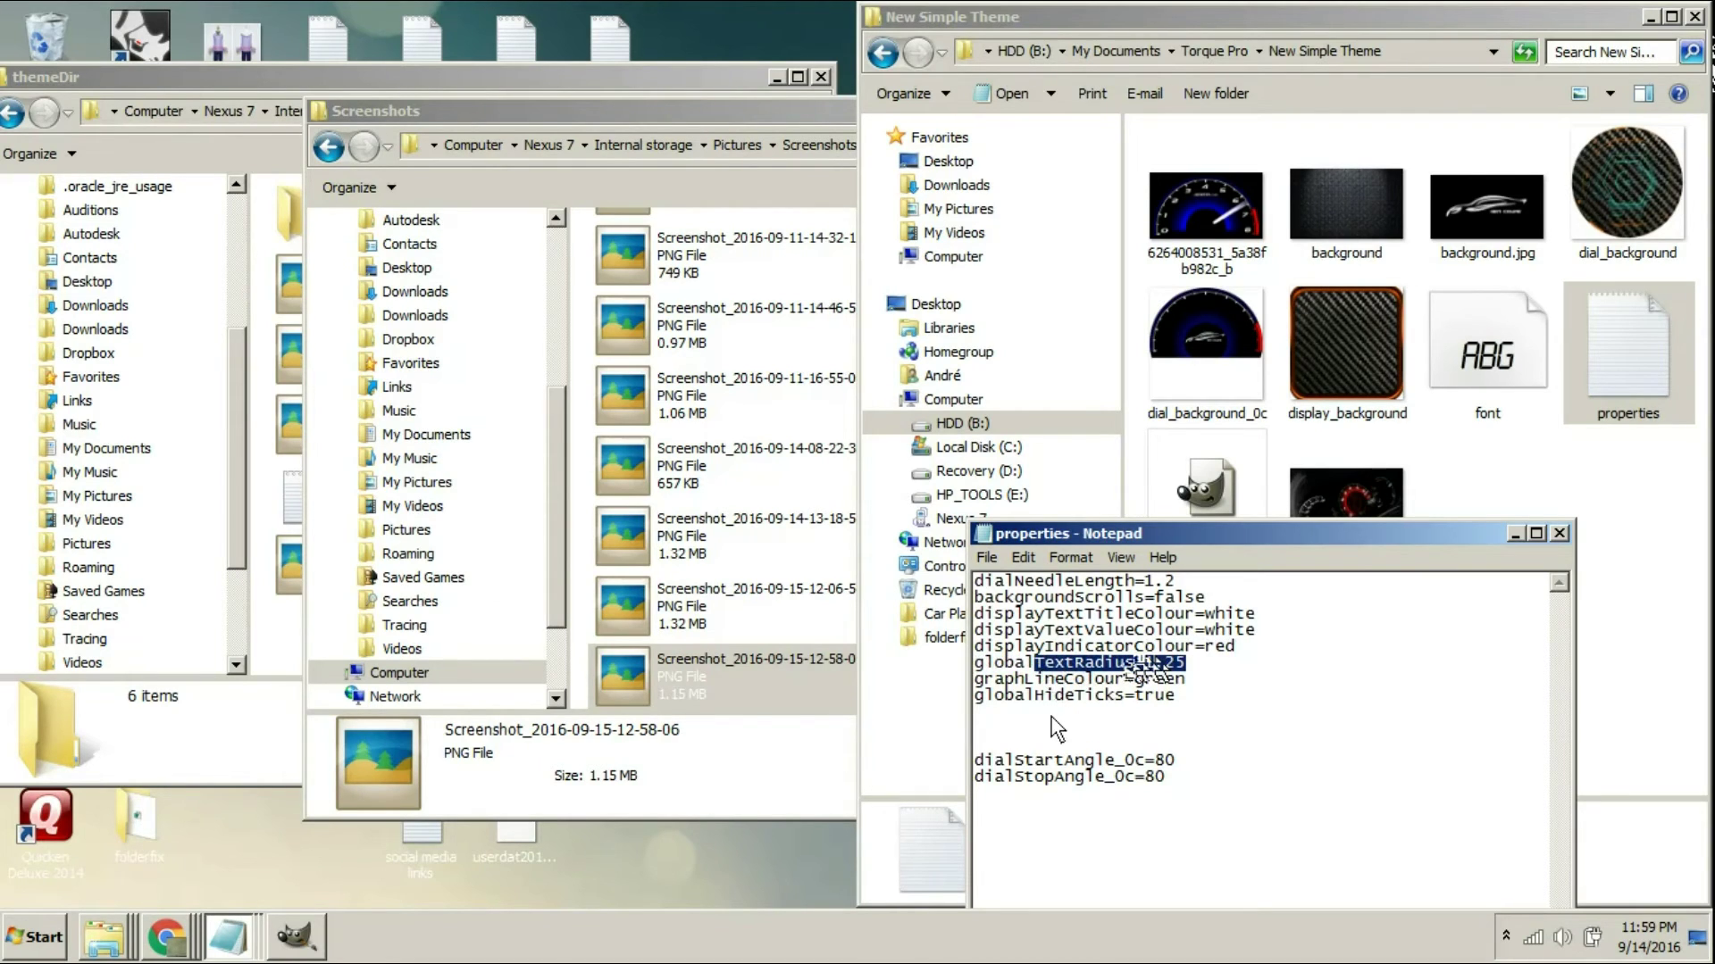
left_click(1041, 713)
key("ctrl+v")
Rename the pasted setting textRadius_0c, keeping 1.25, and set globalTextRadius to 1.30
left_click(985, 714)
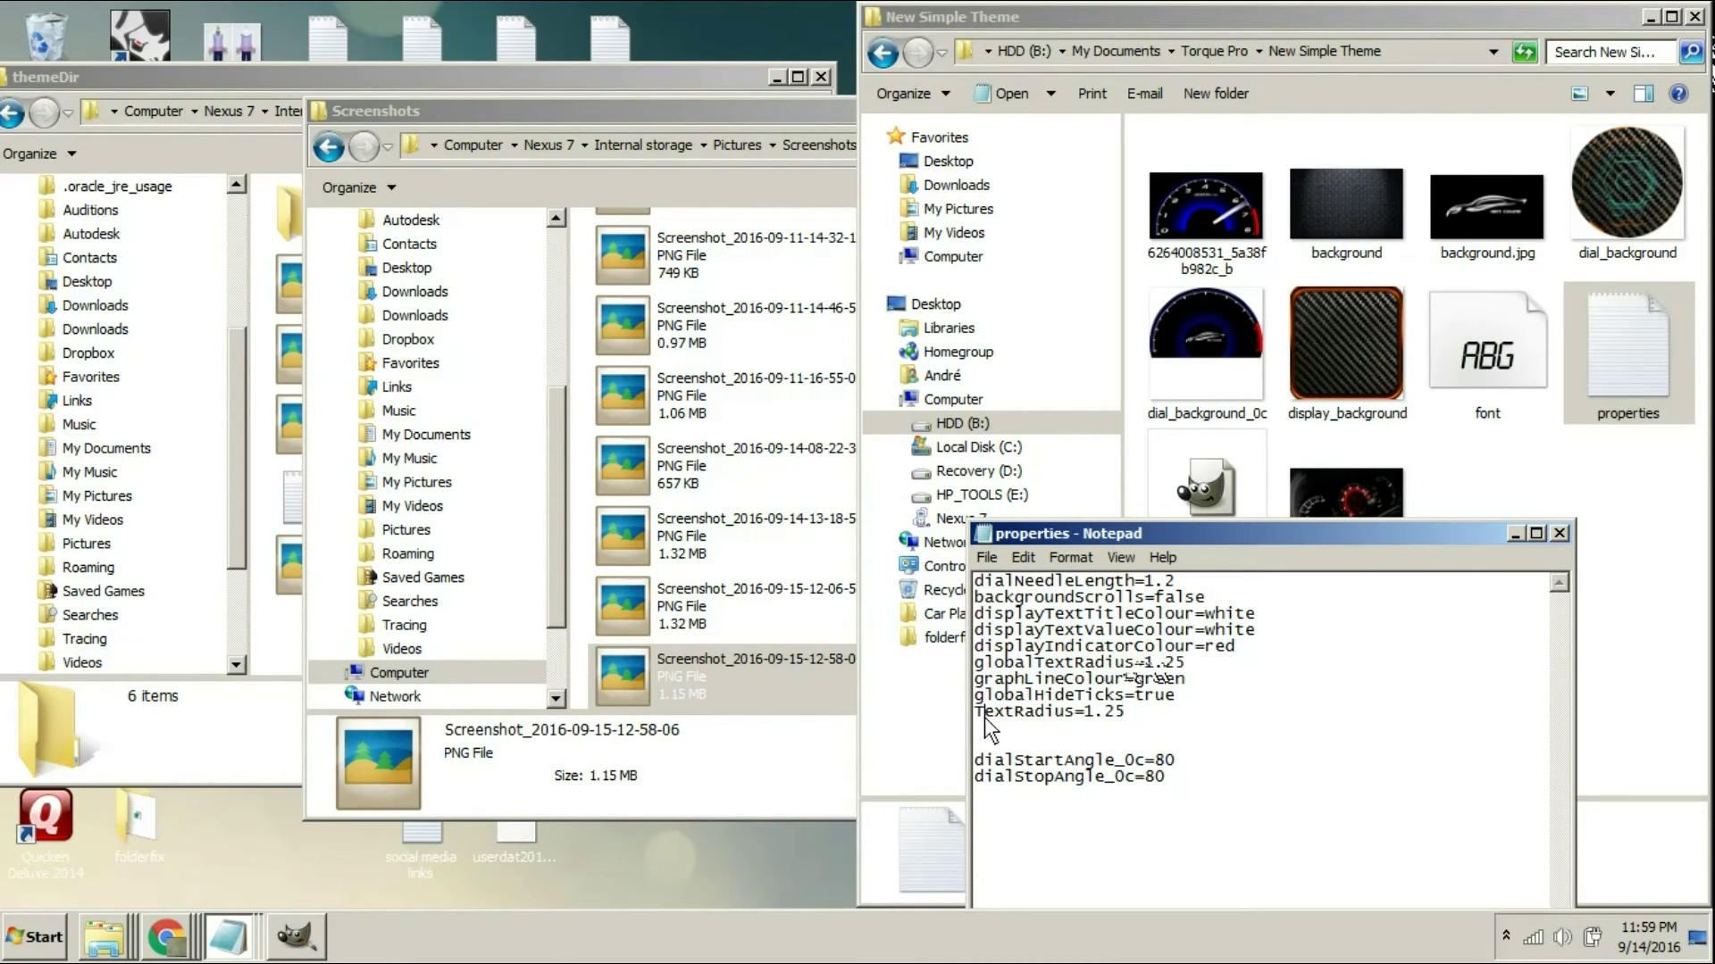
key("BackSpace")
type("t")
type("_0c")
left_click(1196, 719)
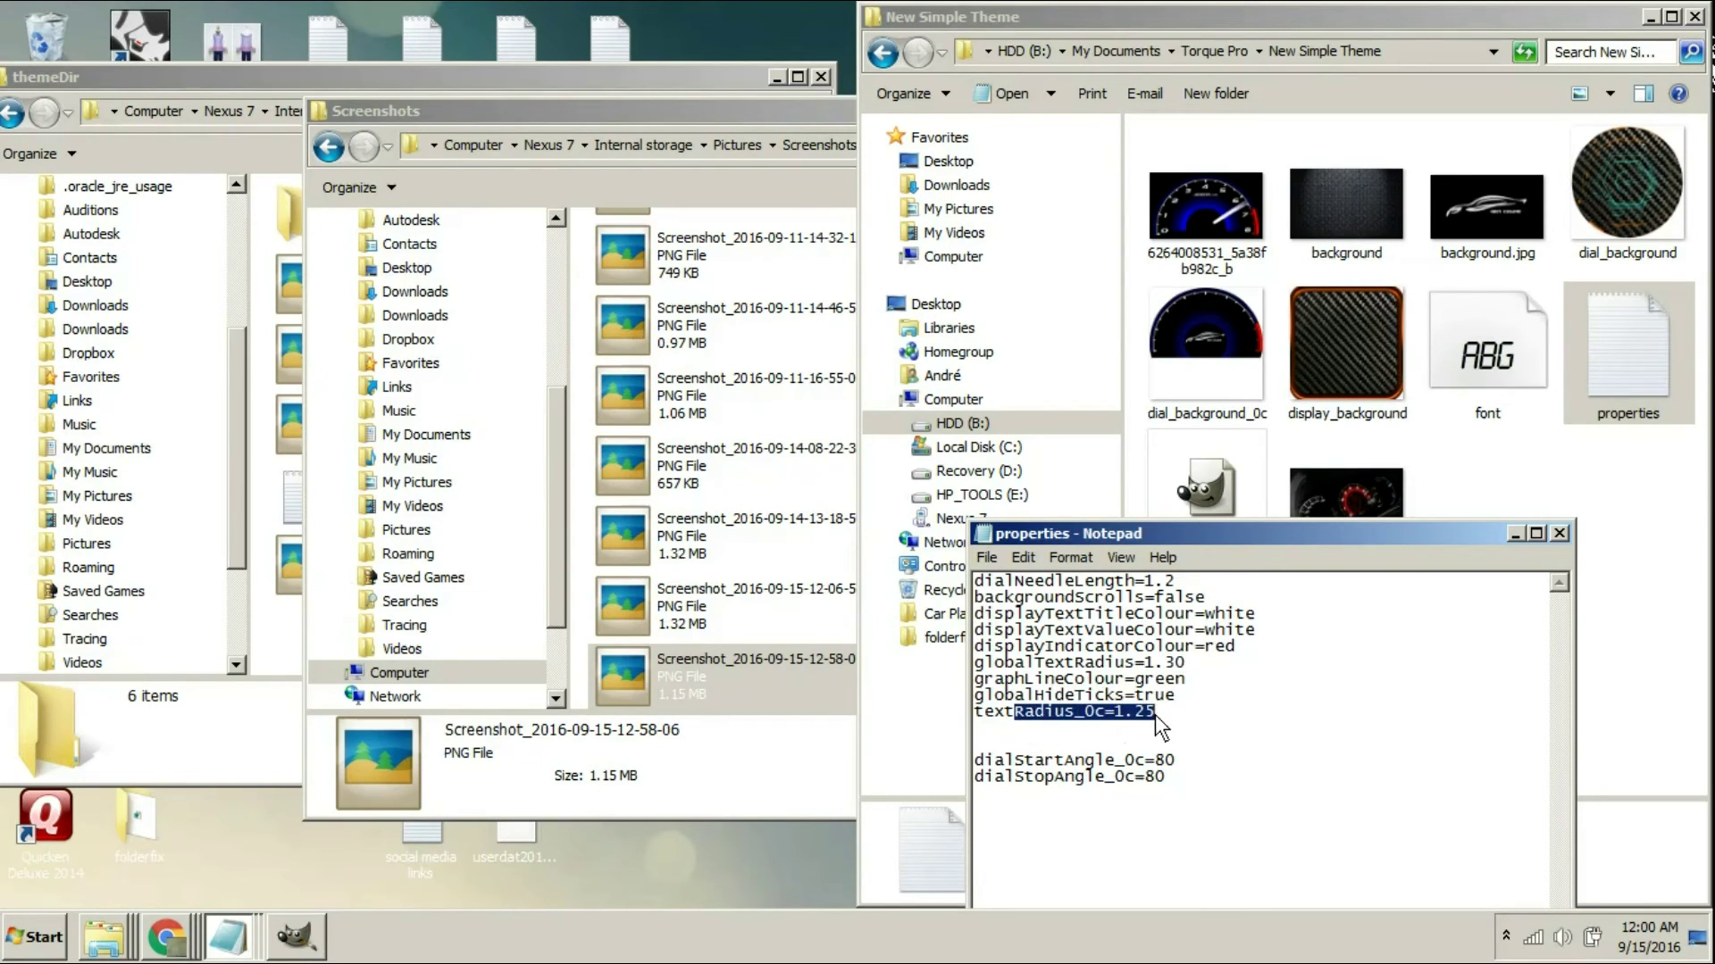
Close the edited properties file and copy it over the existing one in themeDir
left_click(1201, 713)
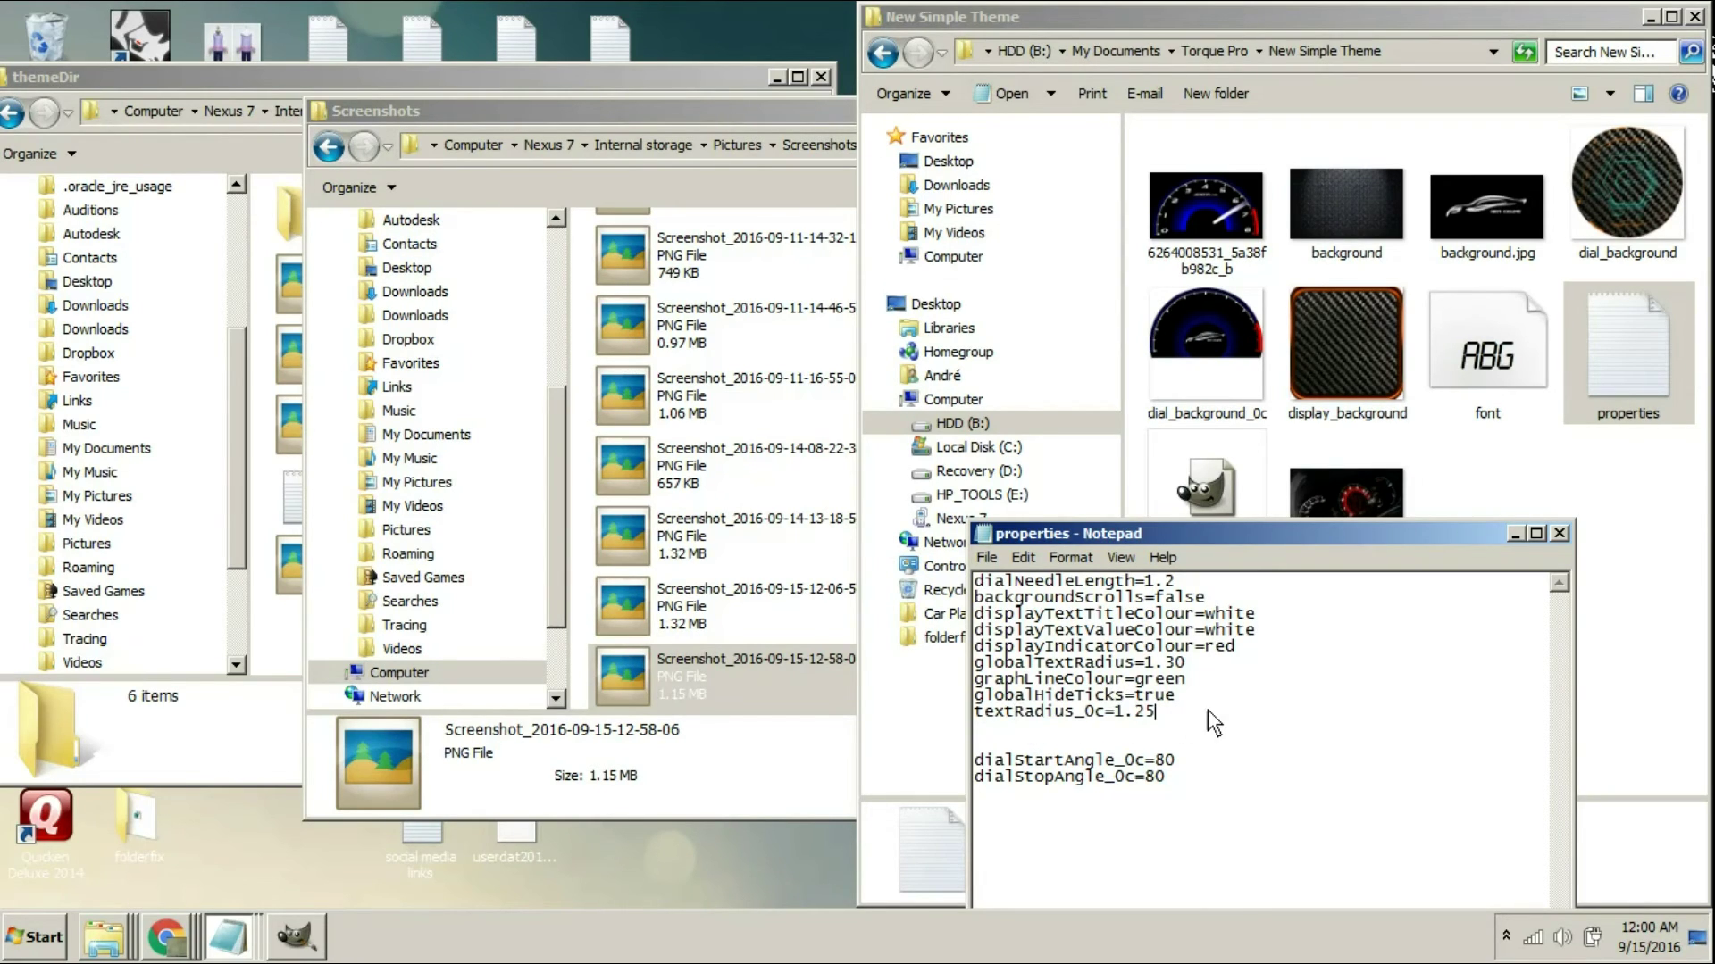
left_click(1559, 533)
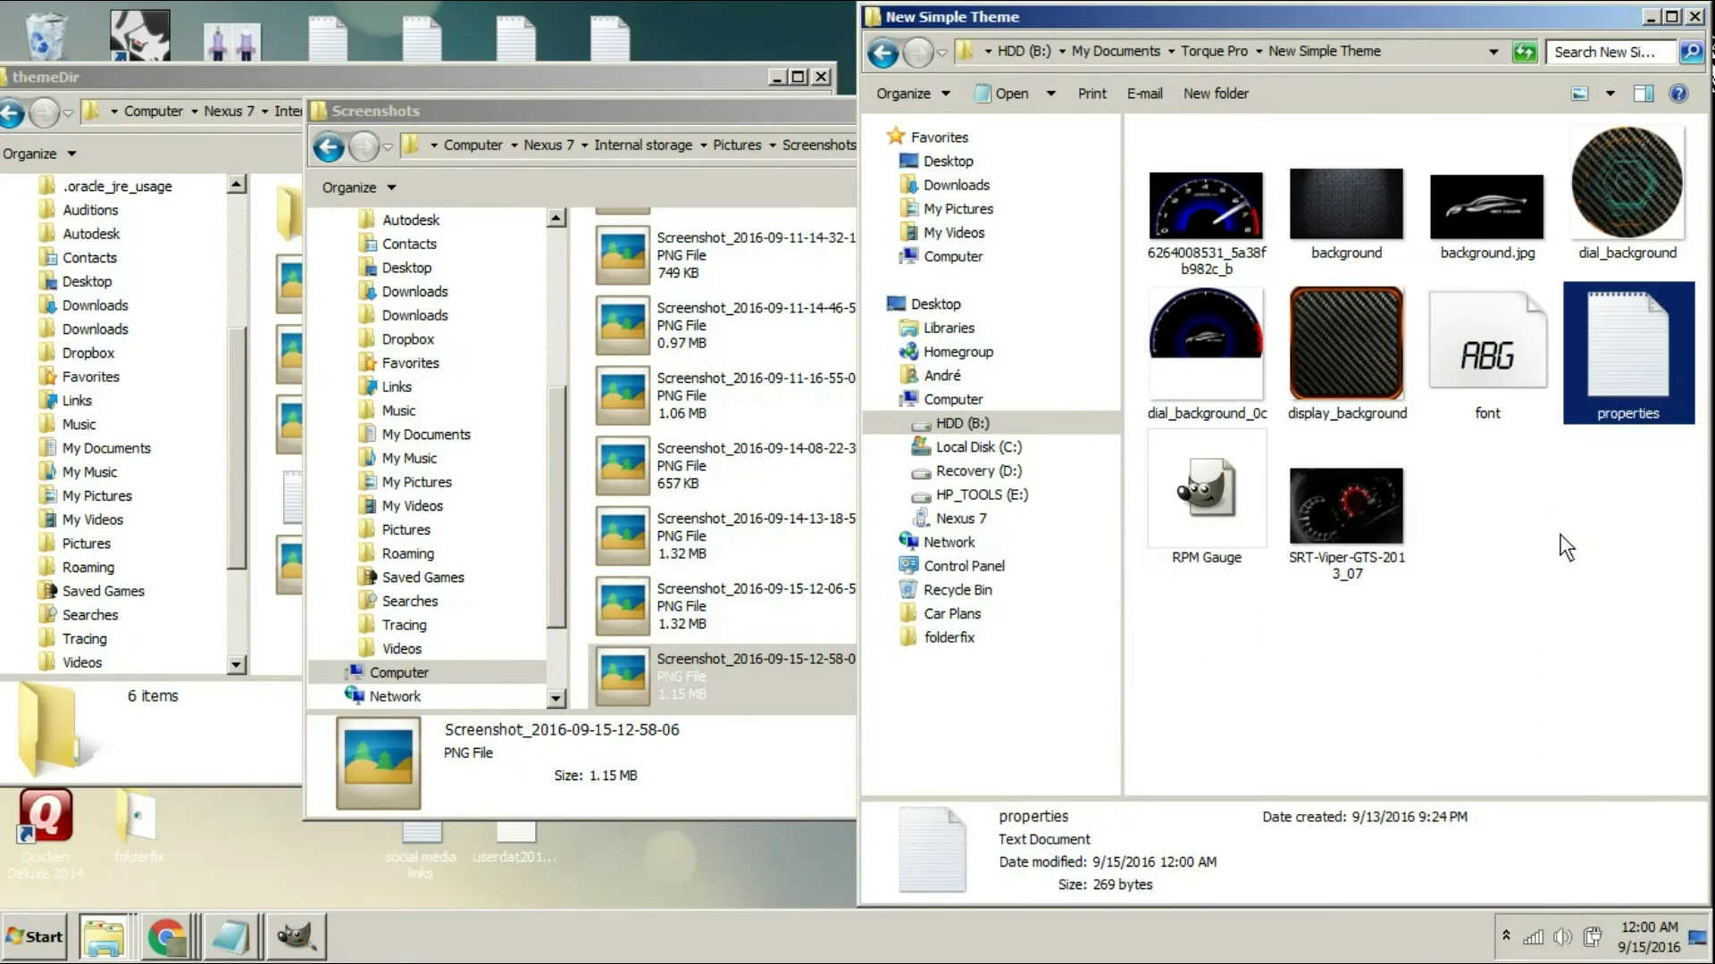
left_click_drag(1606, 386, 281, 609)
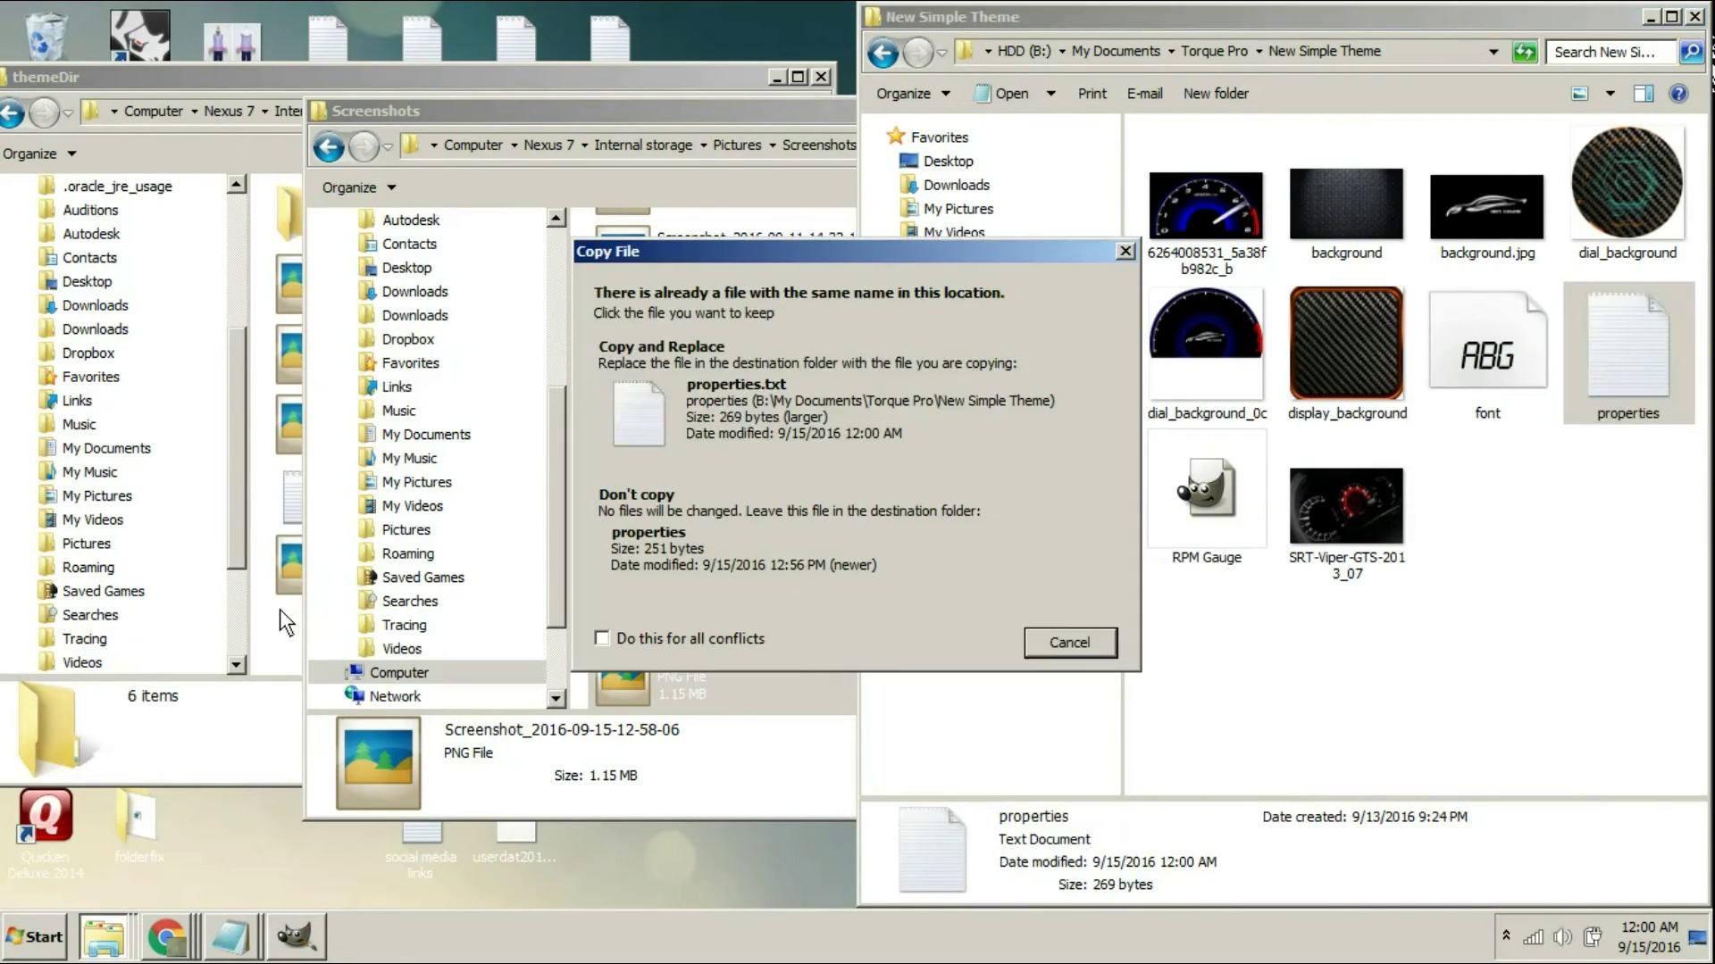
left_click(785, 382)
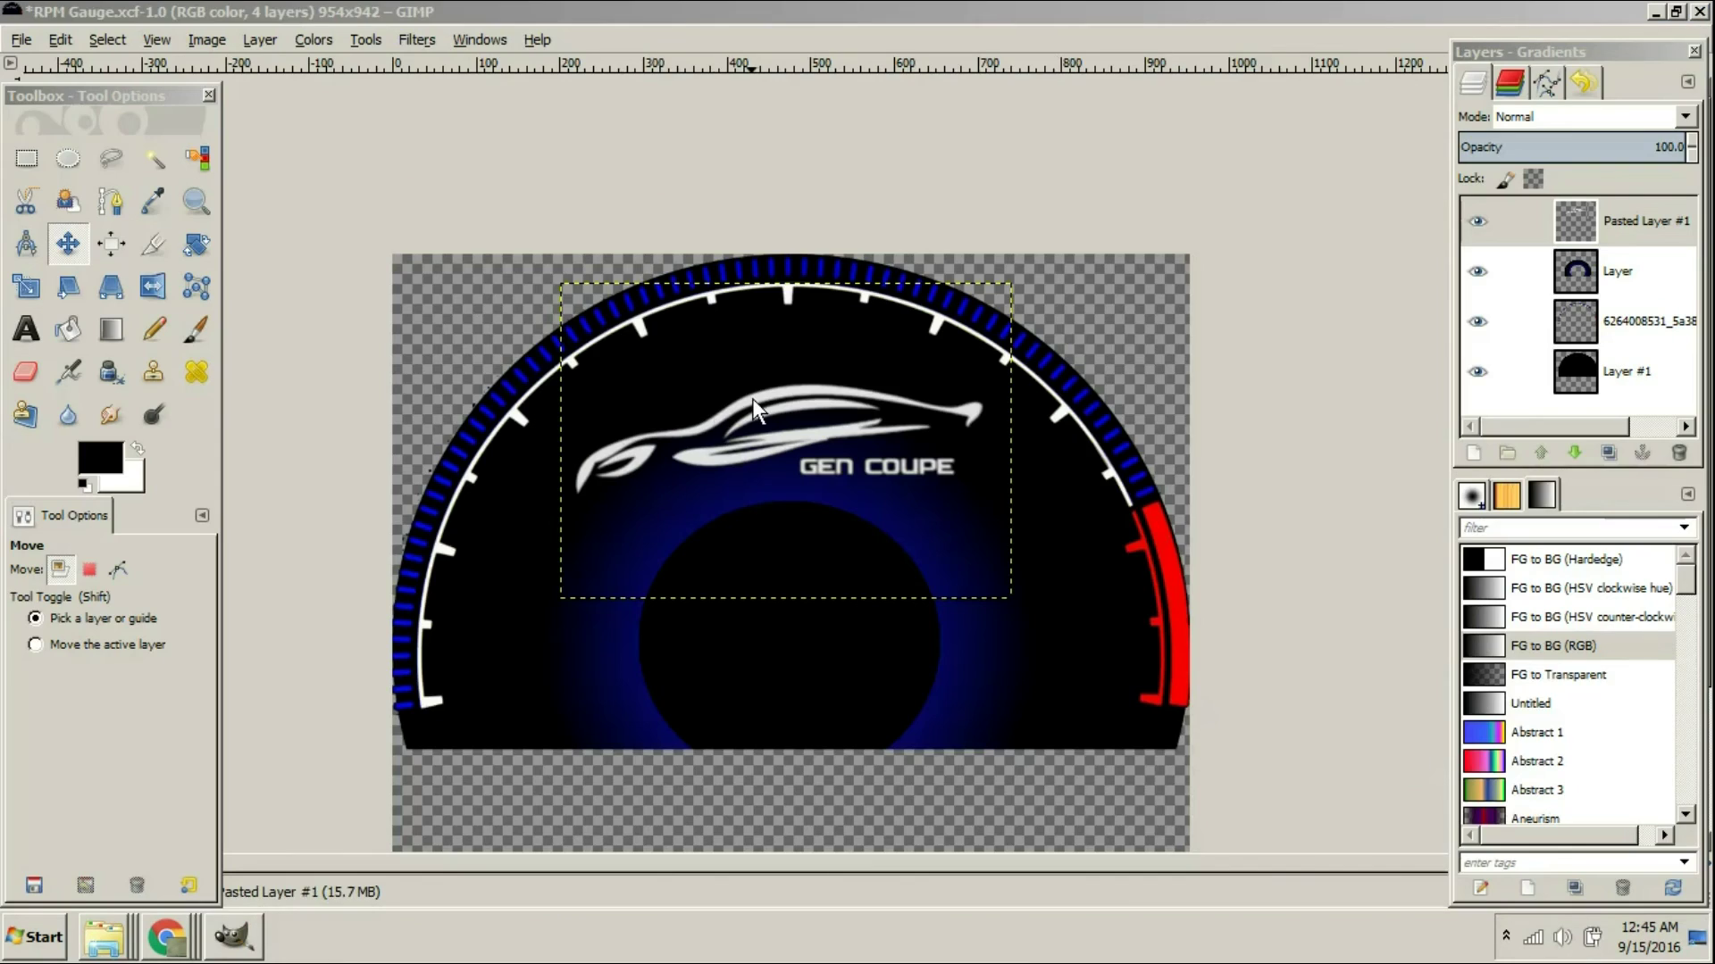
In GIMP, save the RPM Gauge project with the raised car logo and export it as RPM Gauge.png in New Simple Theme
left_click(754, 399)
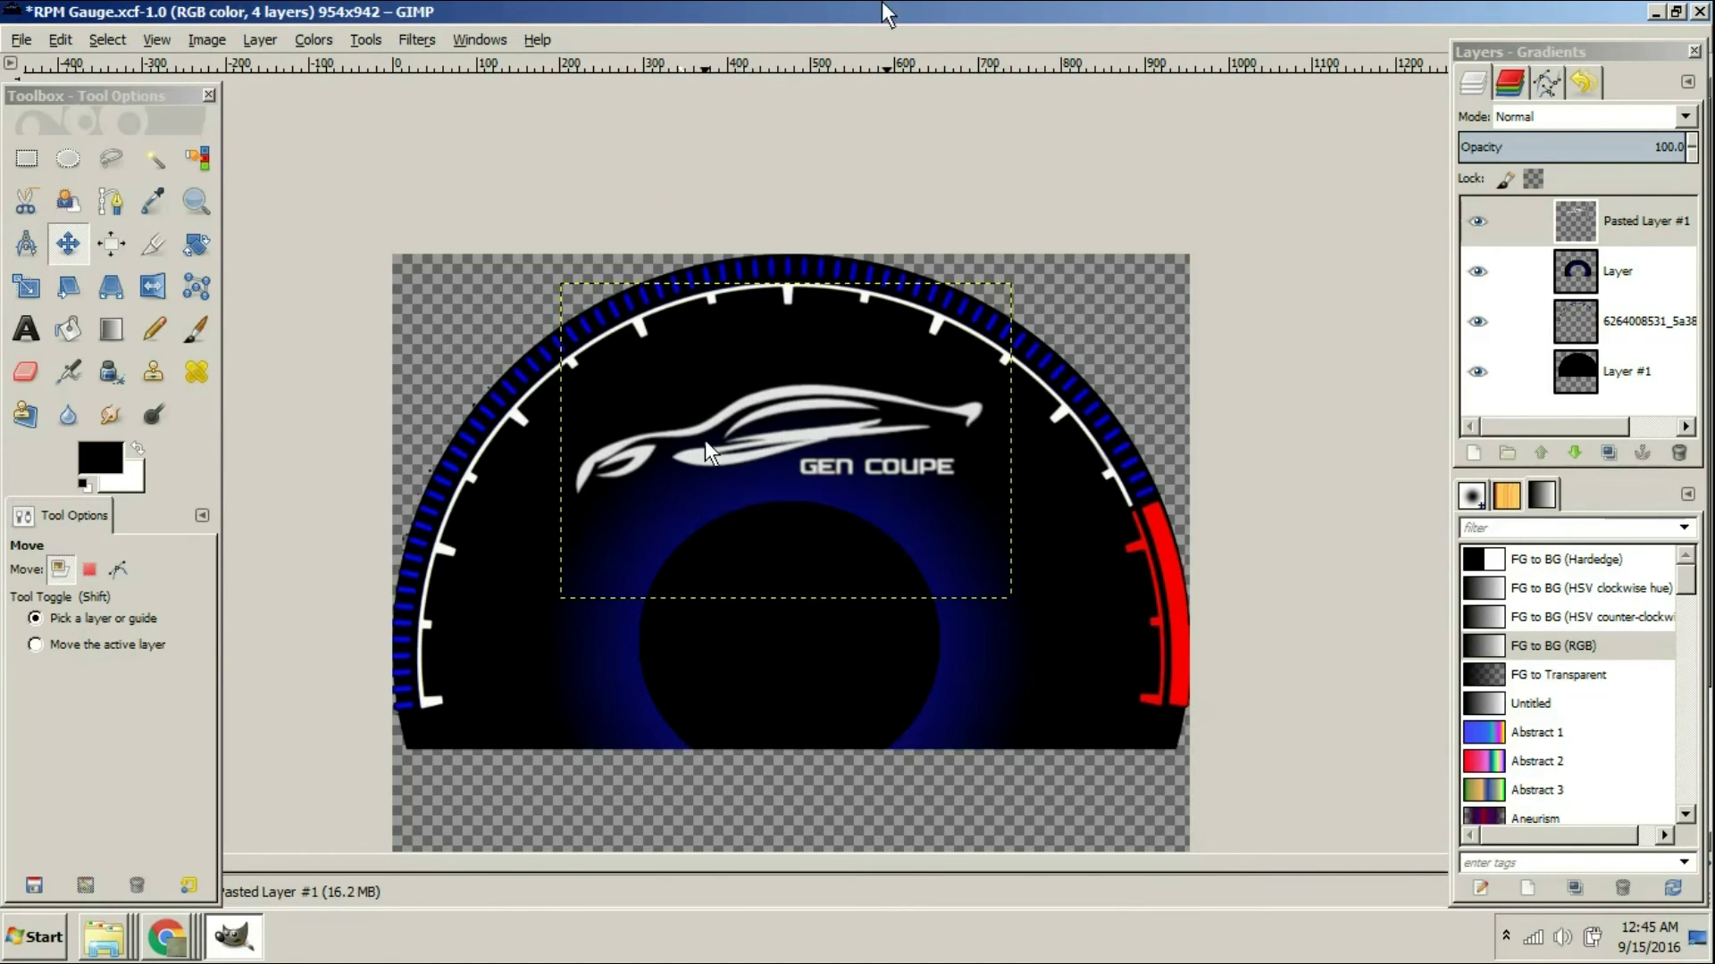
left_click(20, 40)
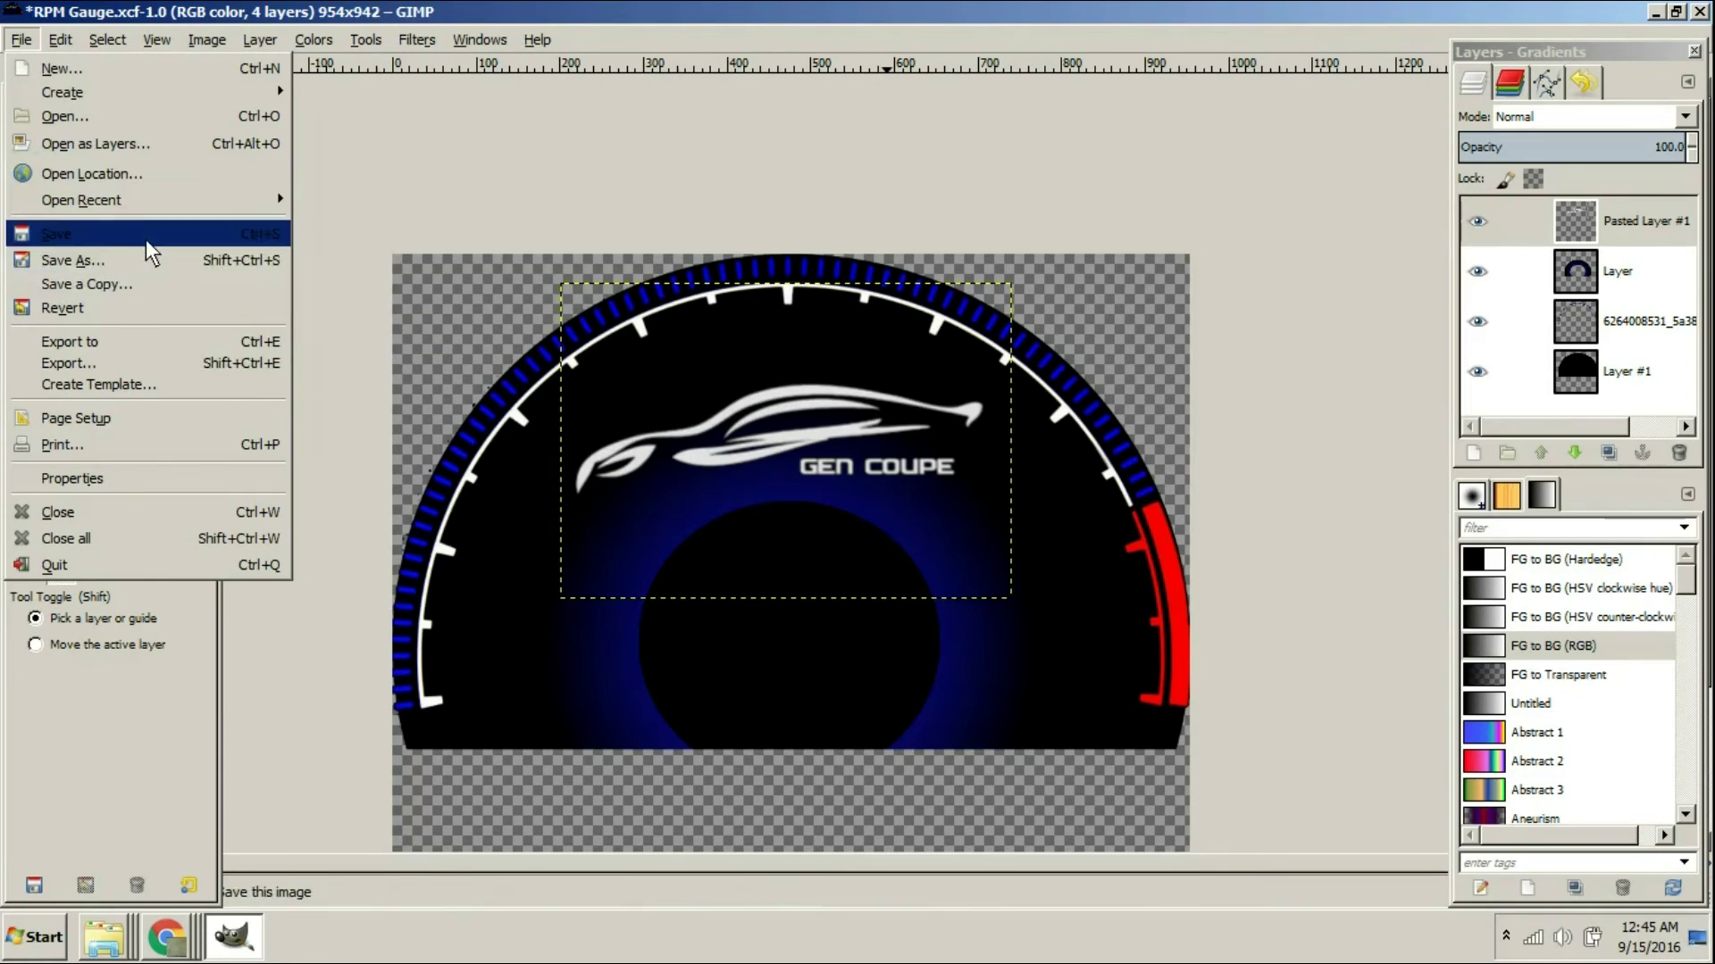
left_click(143, 234)
left_click(22, 40)
left_click(68, 363)
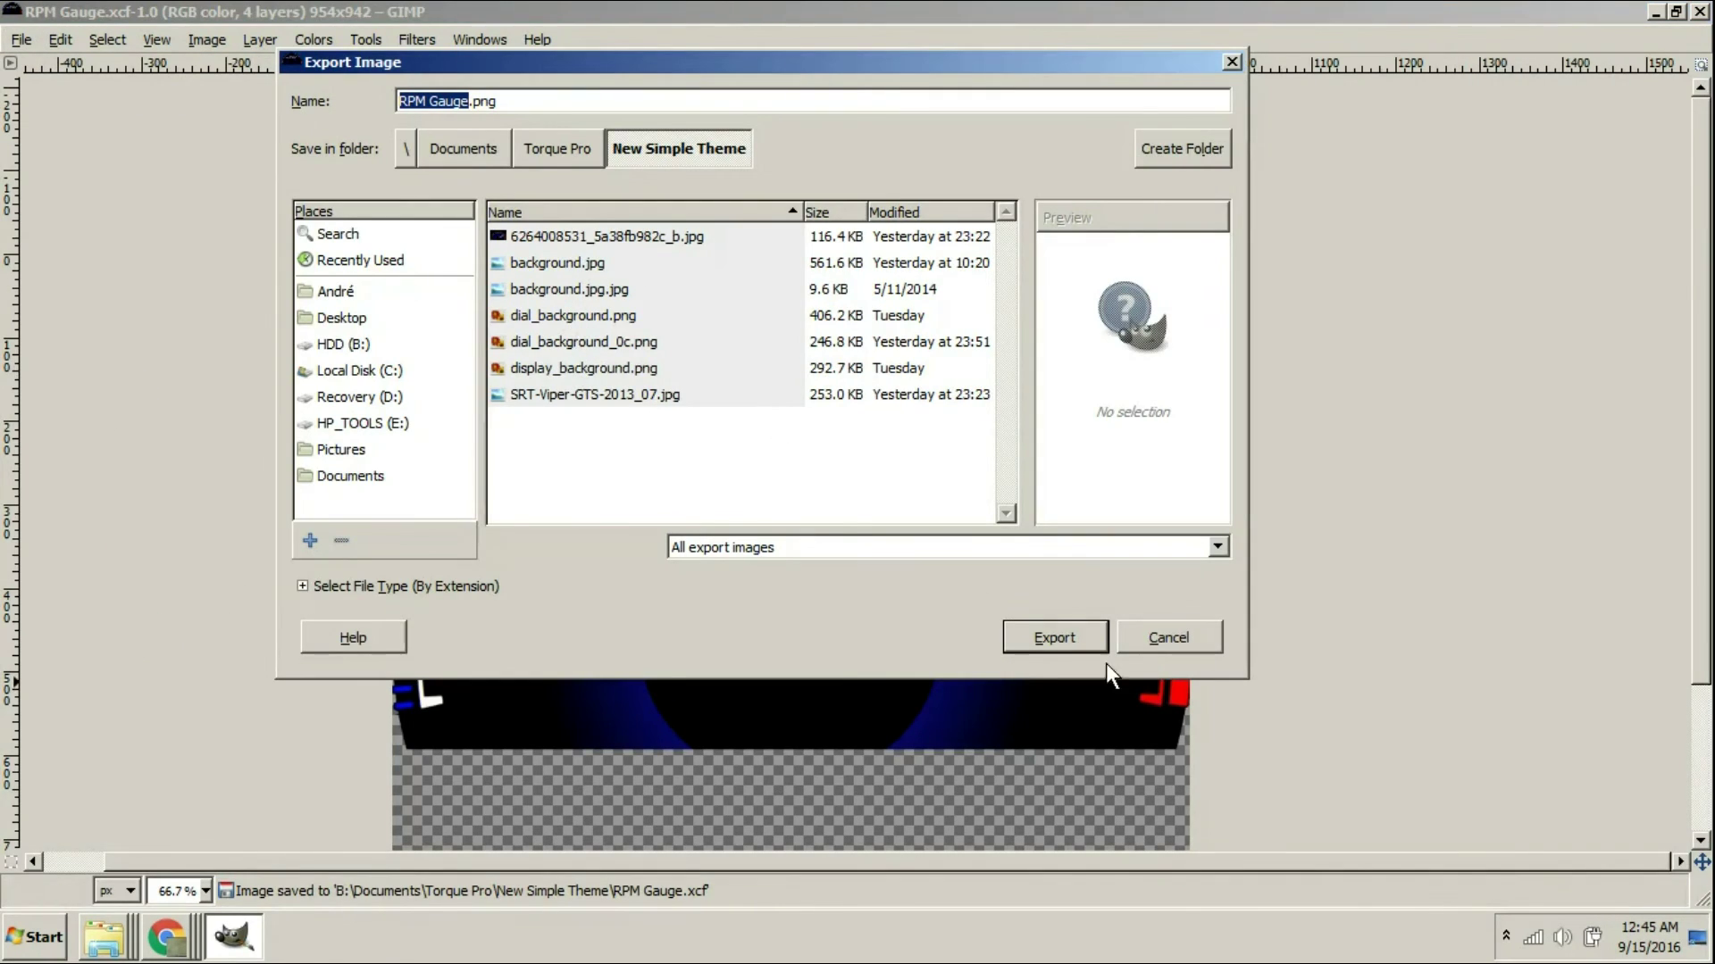
left_click(1058, 638)
left_click(736, 386)
left_click(859, 705)
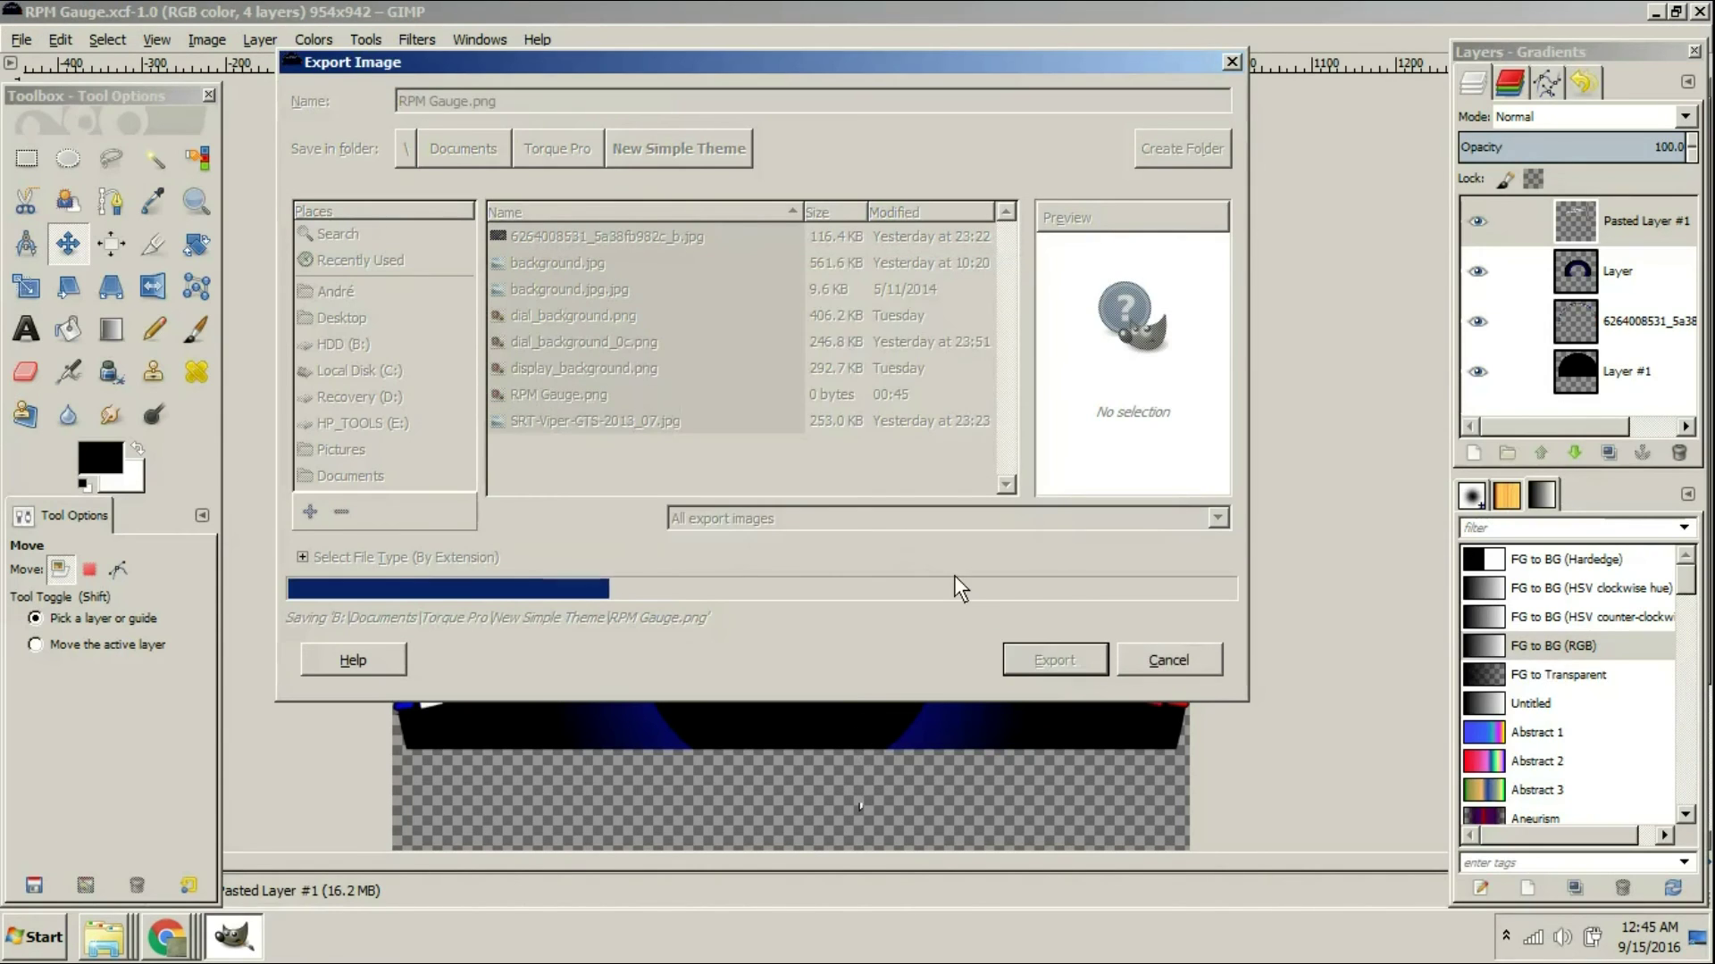
Rename the old dial_background_0c image in the New Simple Theme folder as RPM Gauge 1
left_click(1655, 11)
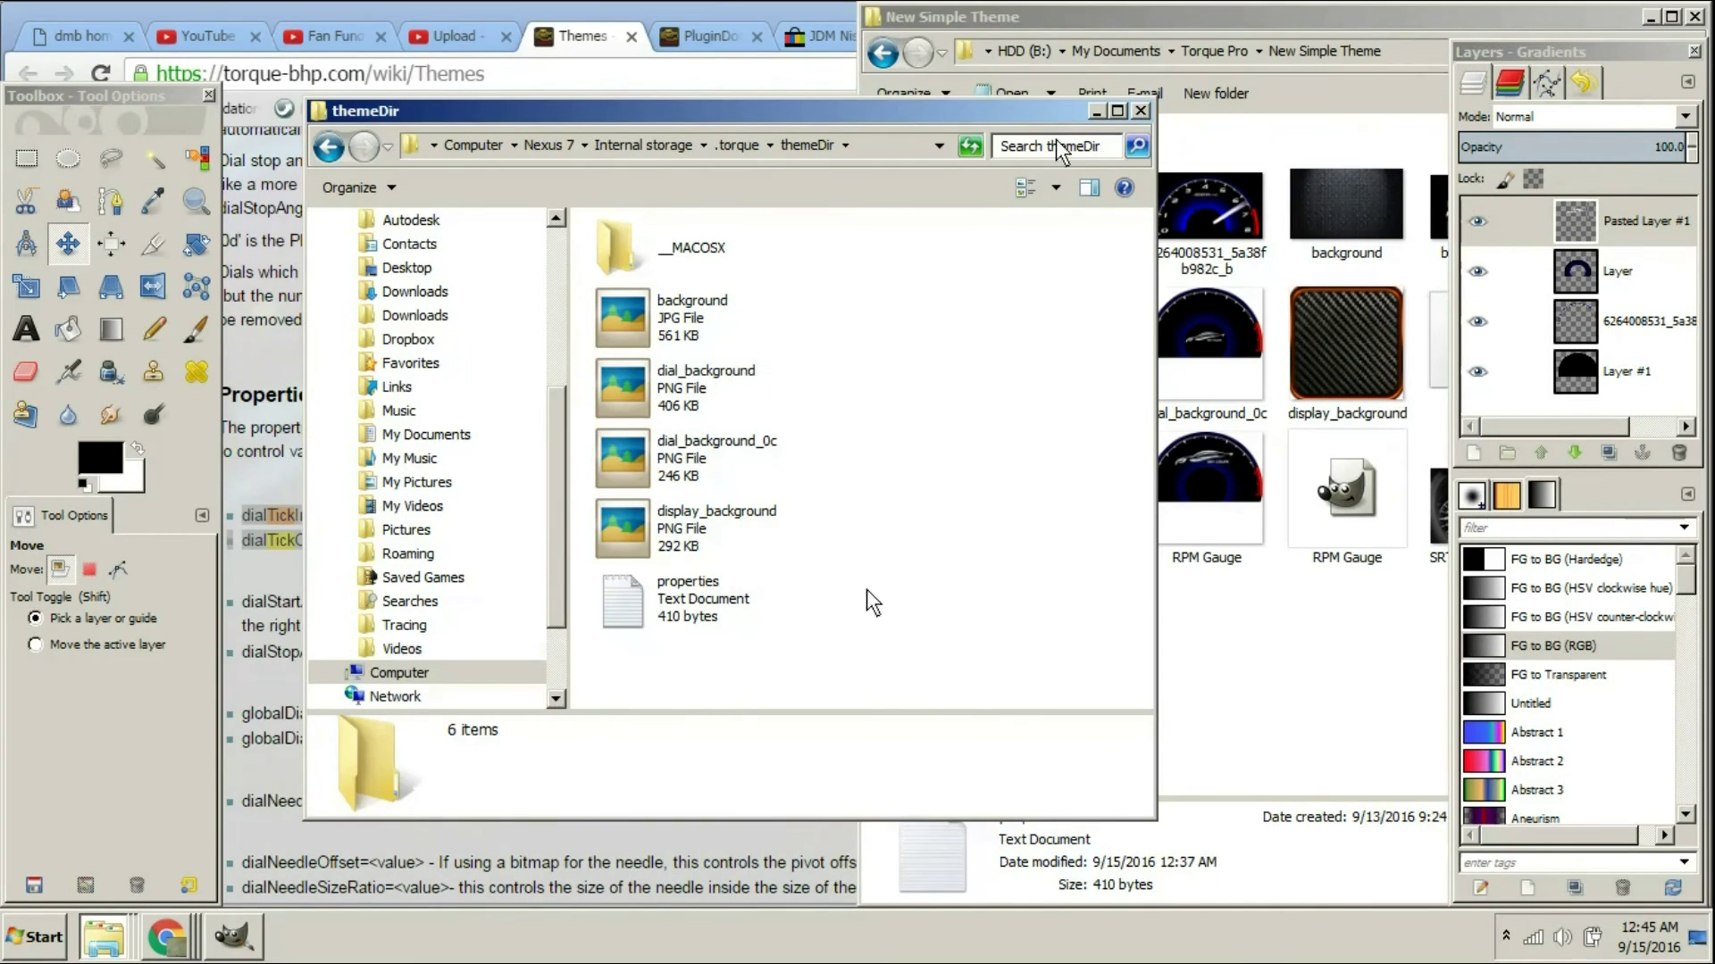
left_click(1216, 460)
right_click(1225, 375)
left_click(1267, 841)
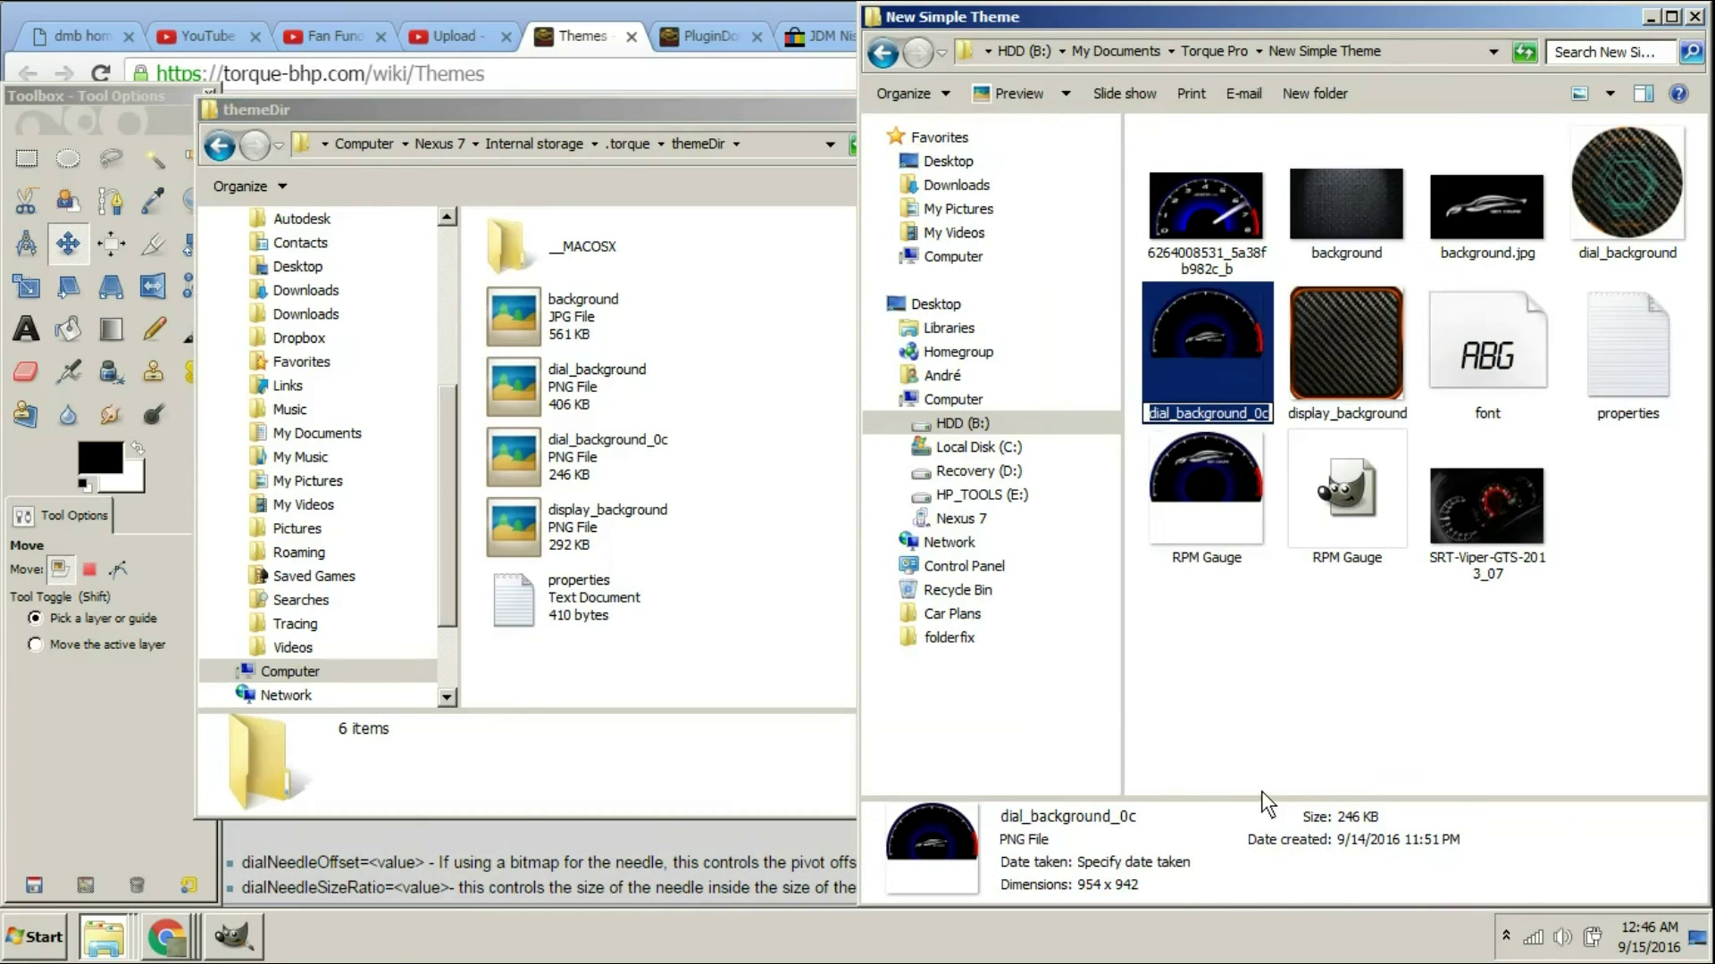
type("RPM Gauge 1")
key("Return")
Rename the newly exported RPM Gauge PNG as dial_background_0c
right_click(1248, 508)
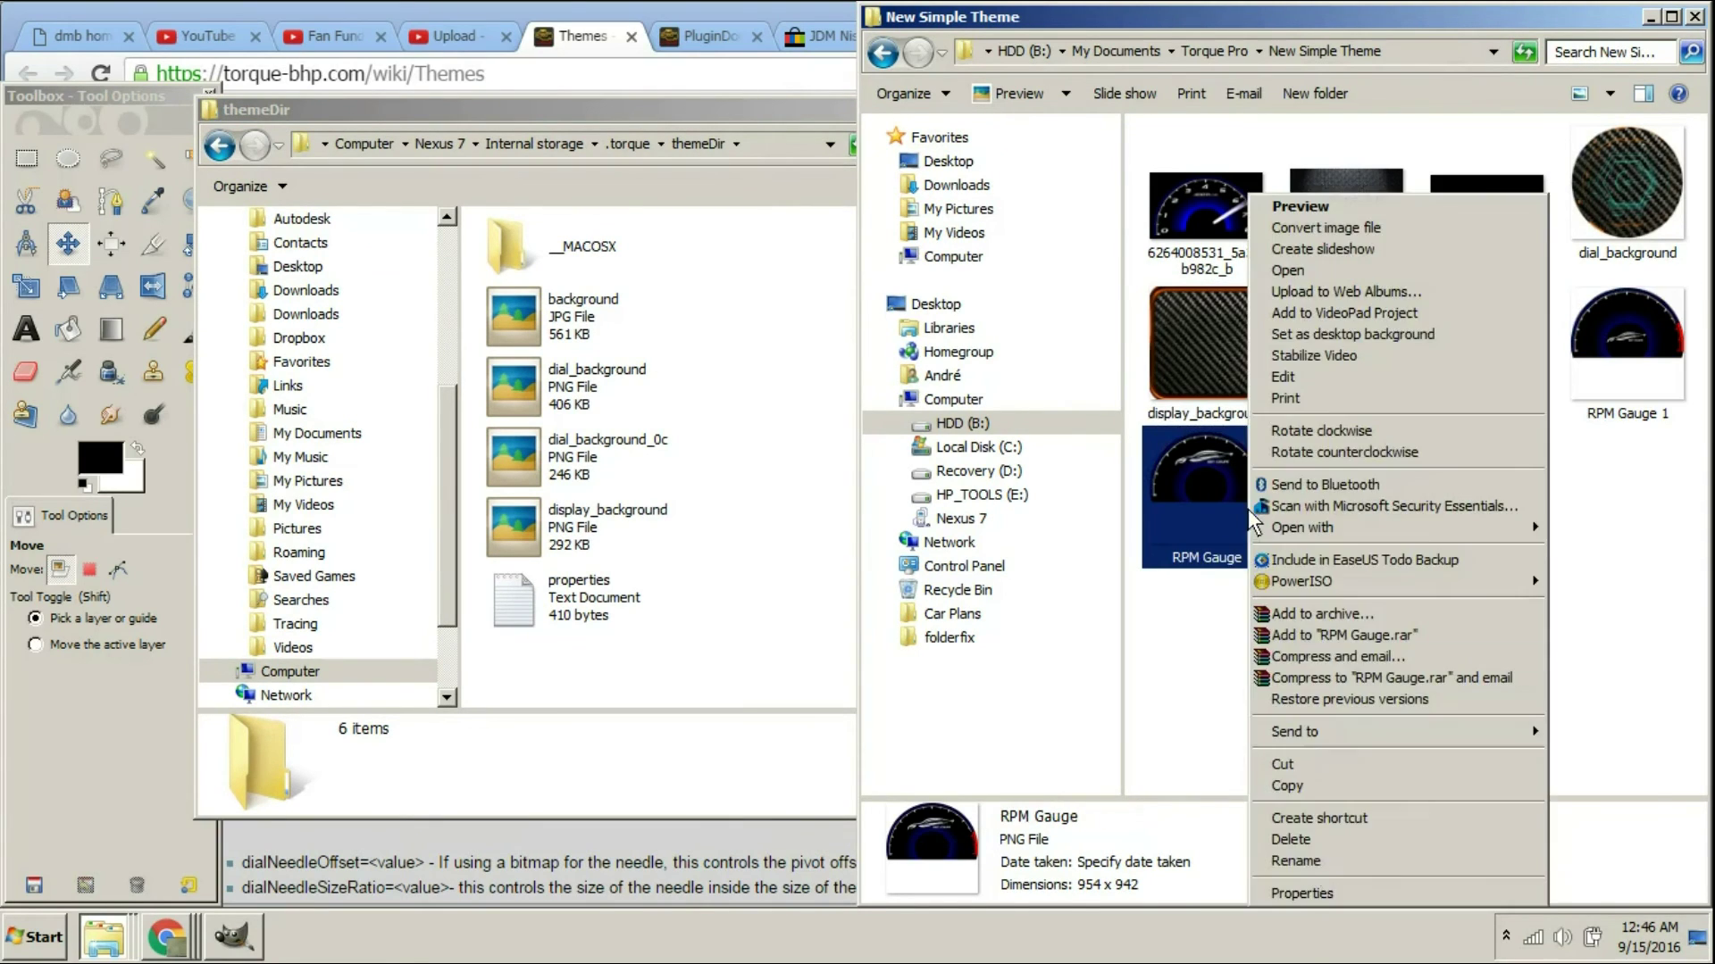
left_click(1272, 861)
type("dial_background_0c")
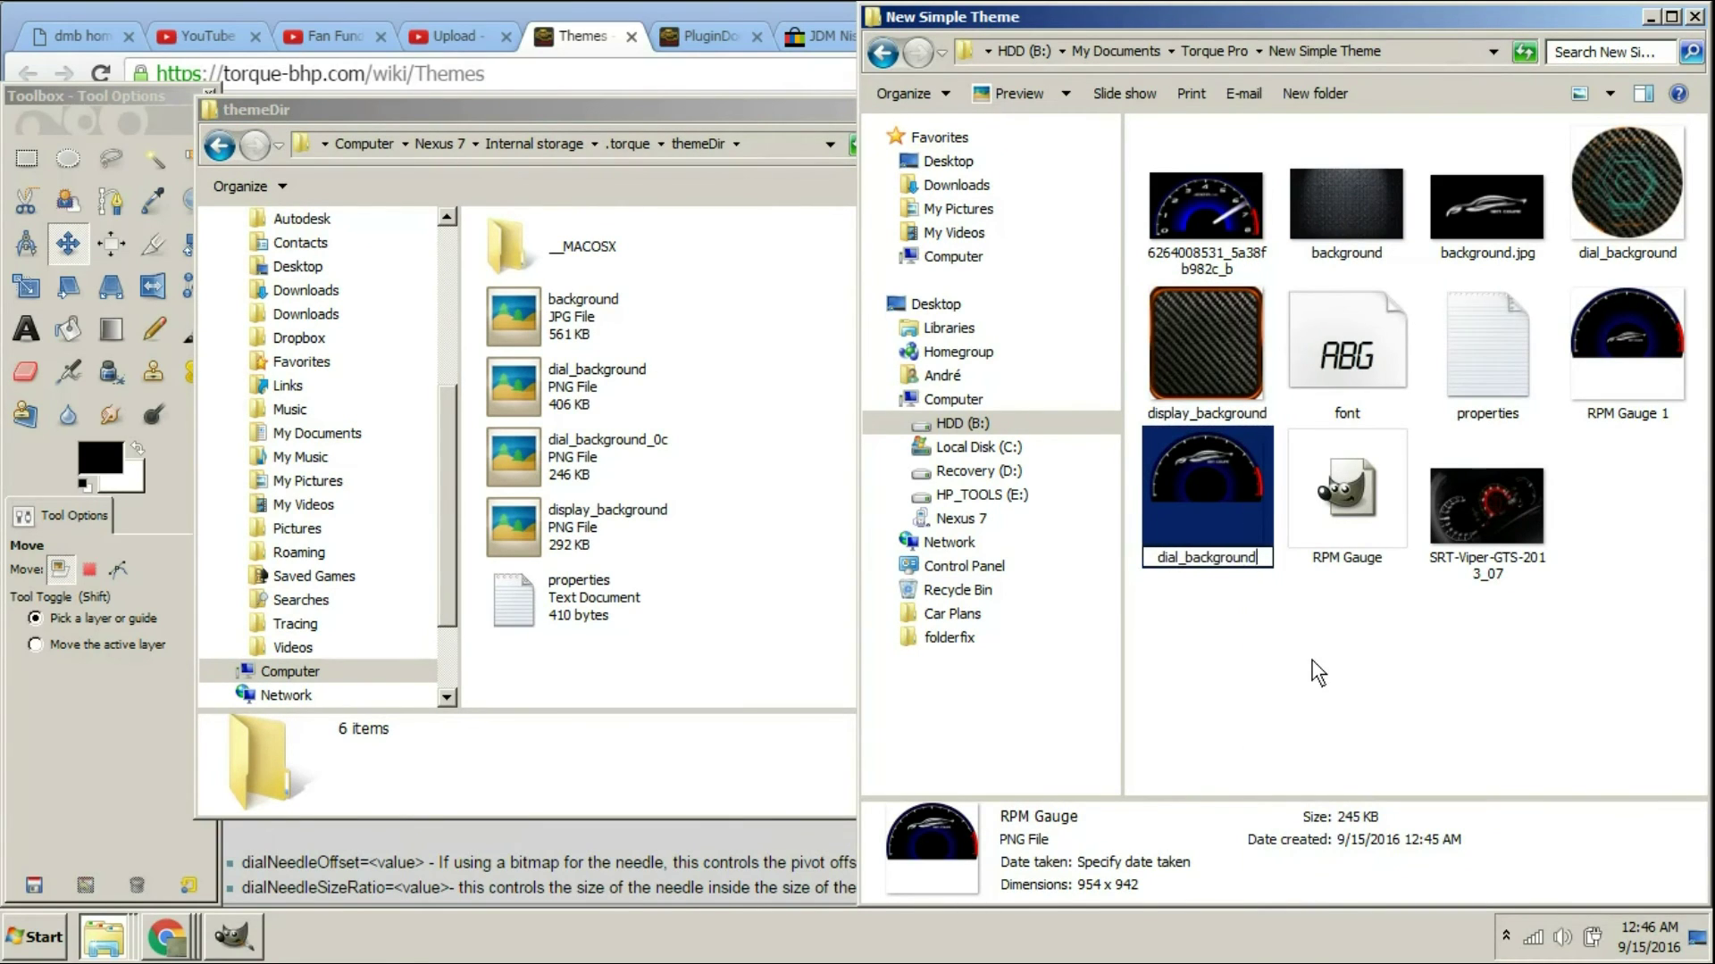
key("Return")
Copy the new dial_background_0c image into themeDir on the Nexus 7, replacing the existing file
left_click(722, 656)
key("ctrl+v")
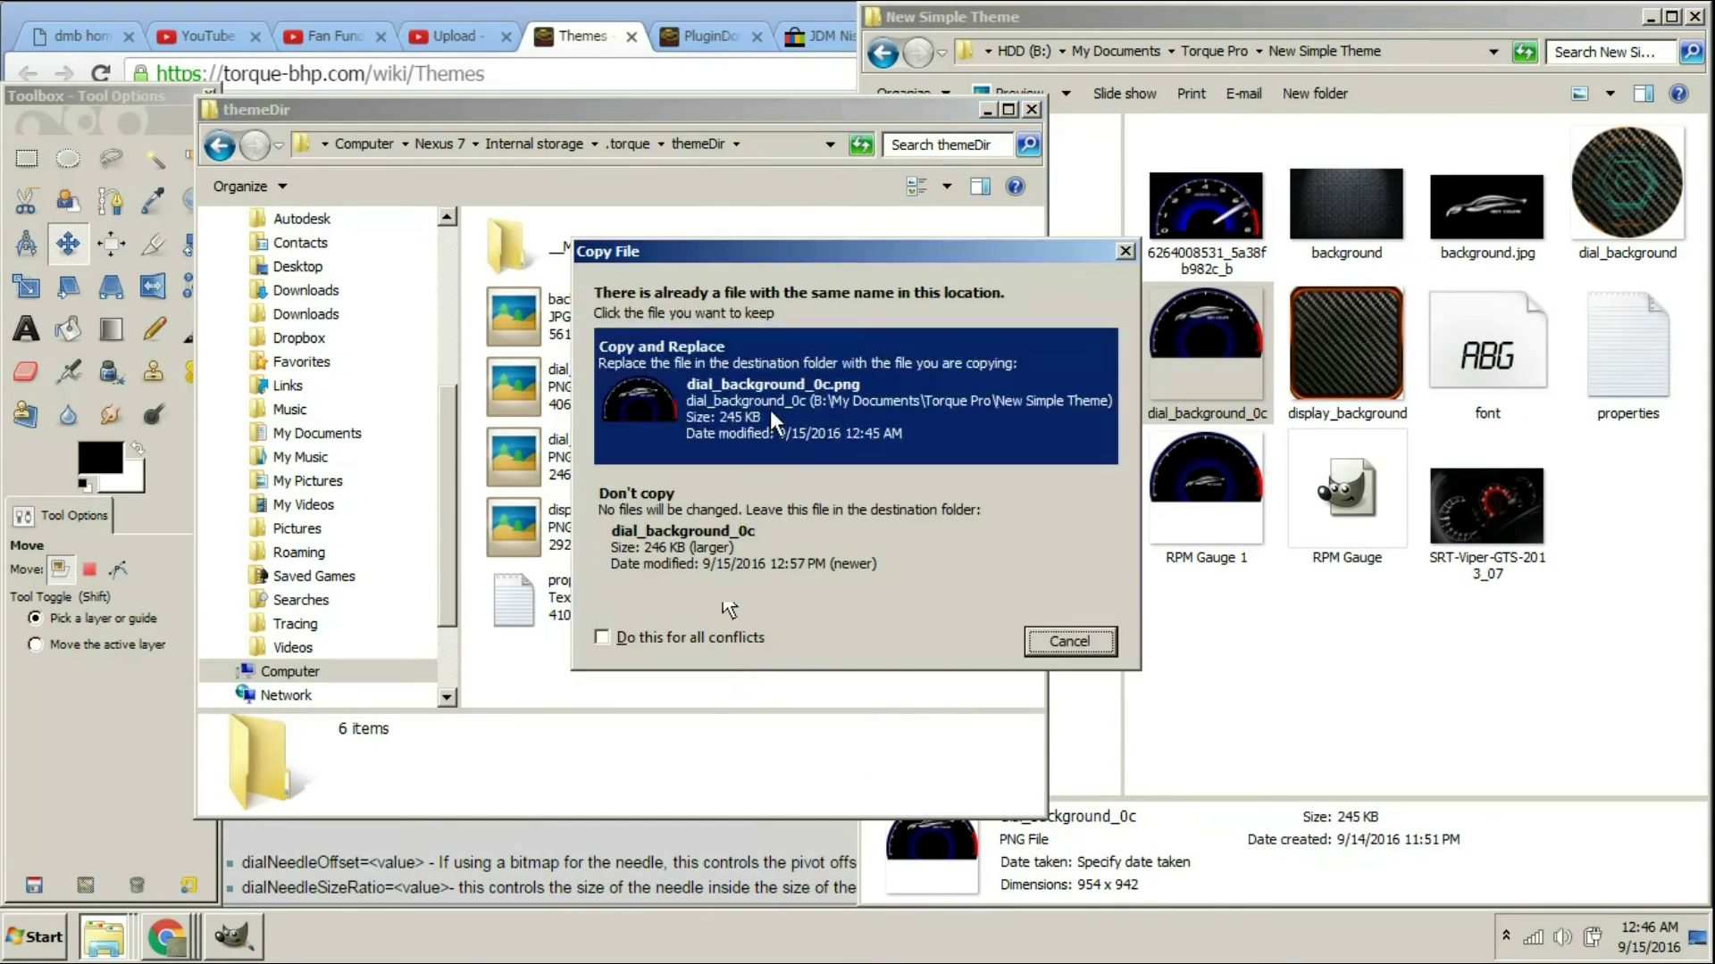
left_click(770, 410)
Review the RPM dial settings in the properties file, close it and copy it over the one in themeDir
double_click(1596, 350)
left_click_drag(1339, 666, 1028, 372)
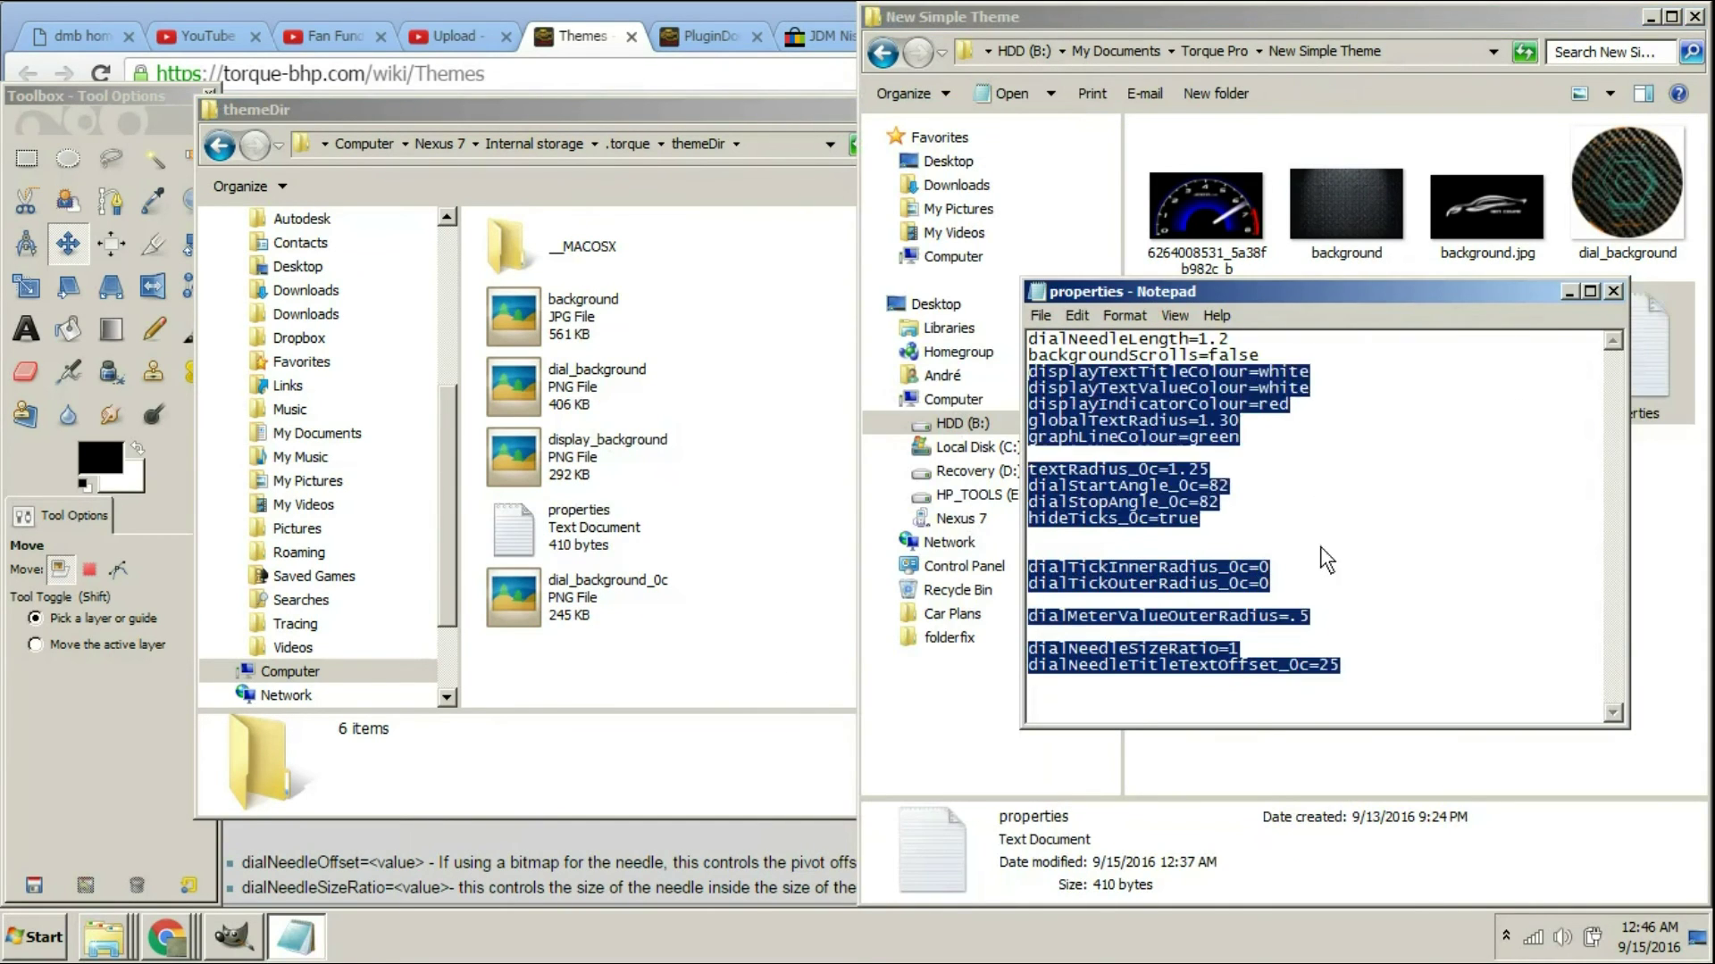
left_click(1321, 555)
left_click(1612, 292)
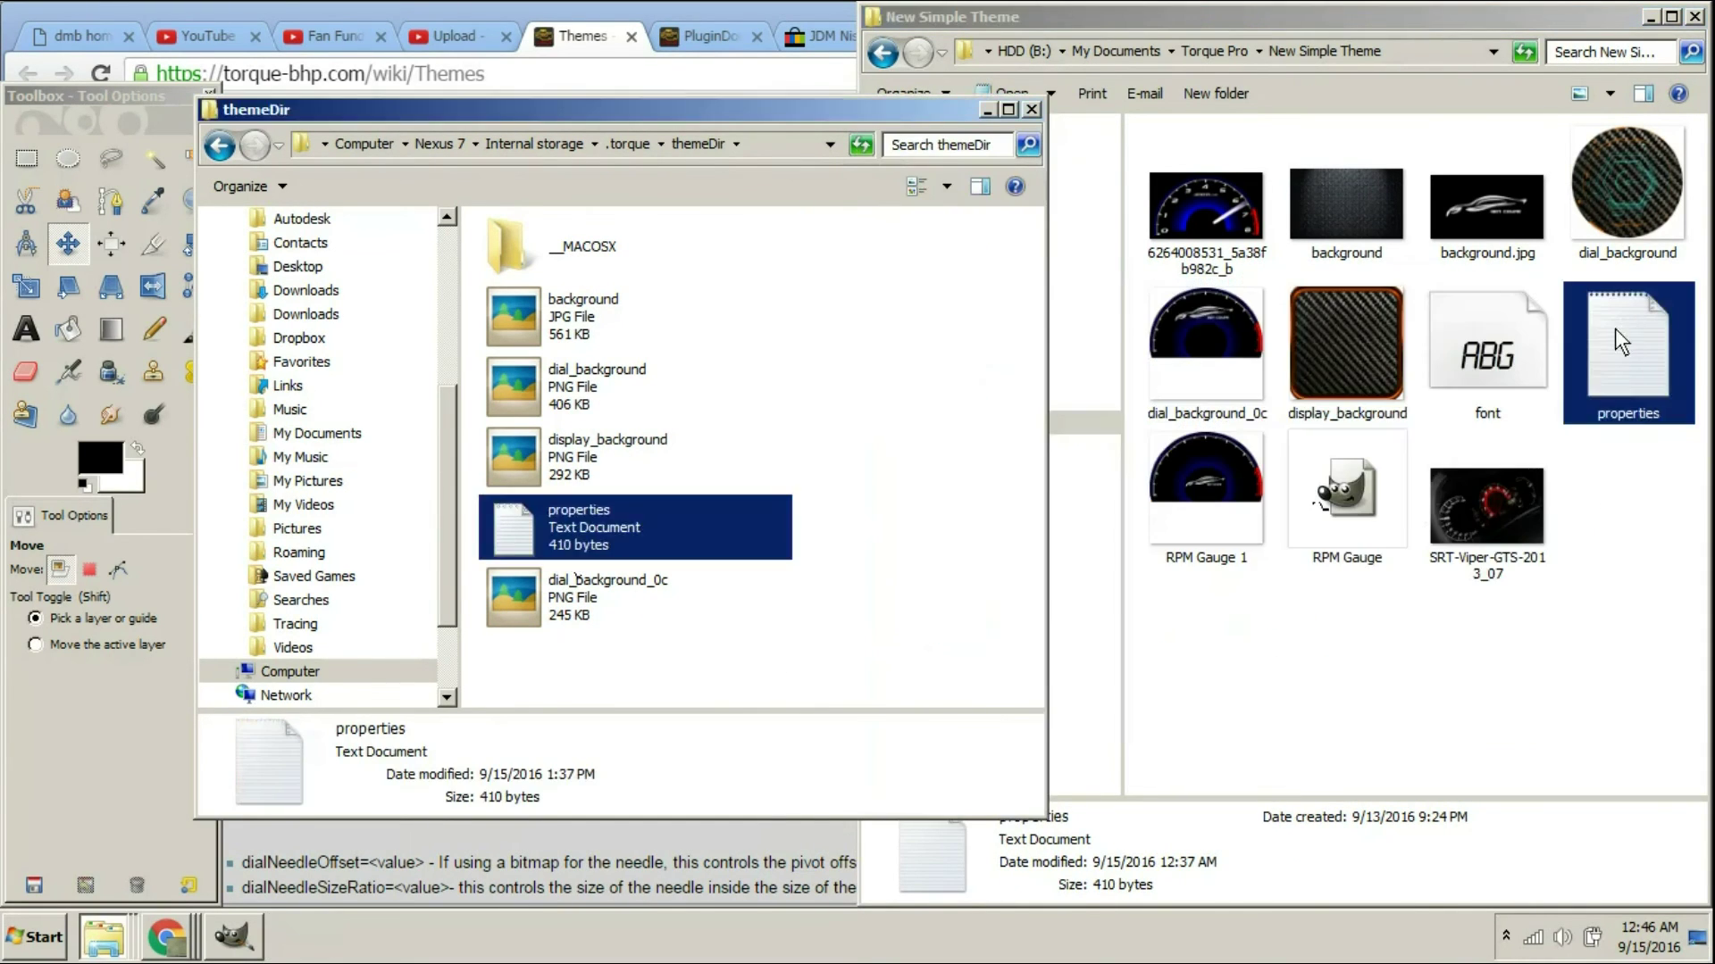
key("ctrl+v")
left_click(920, 420)
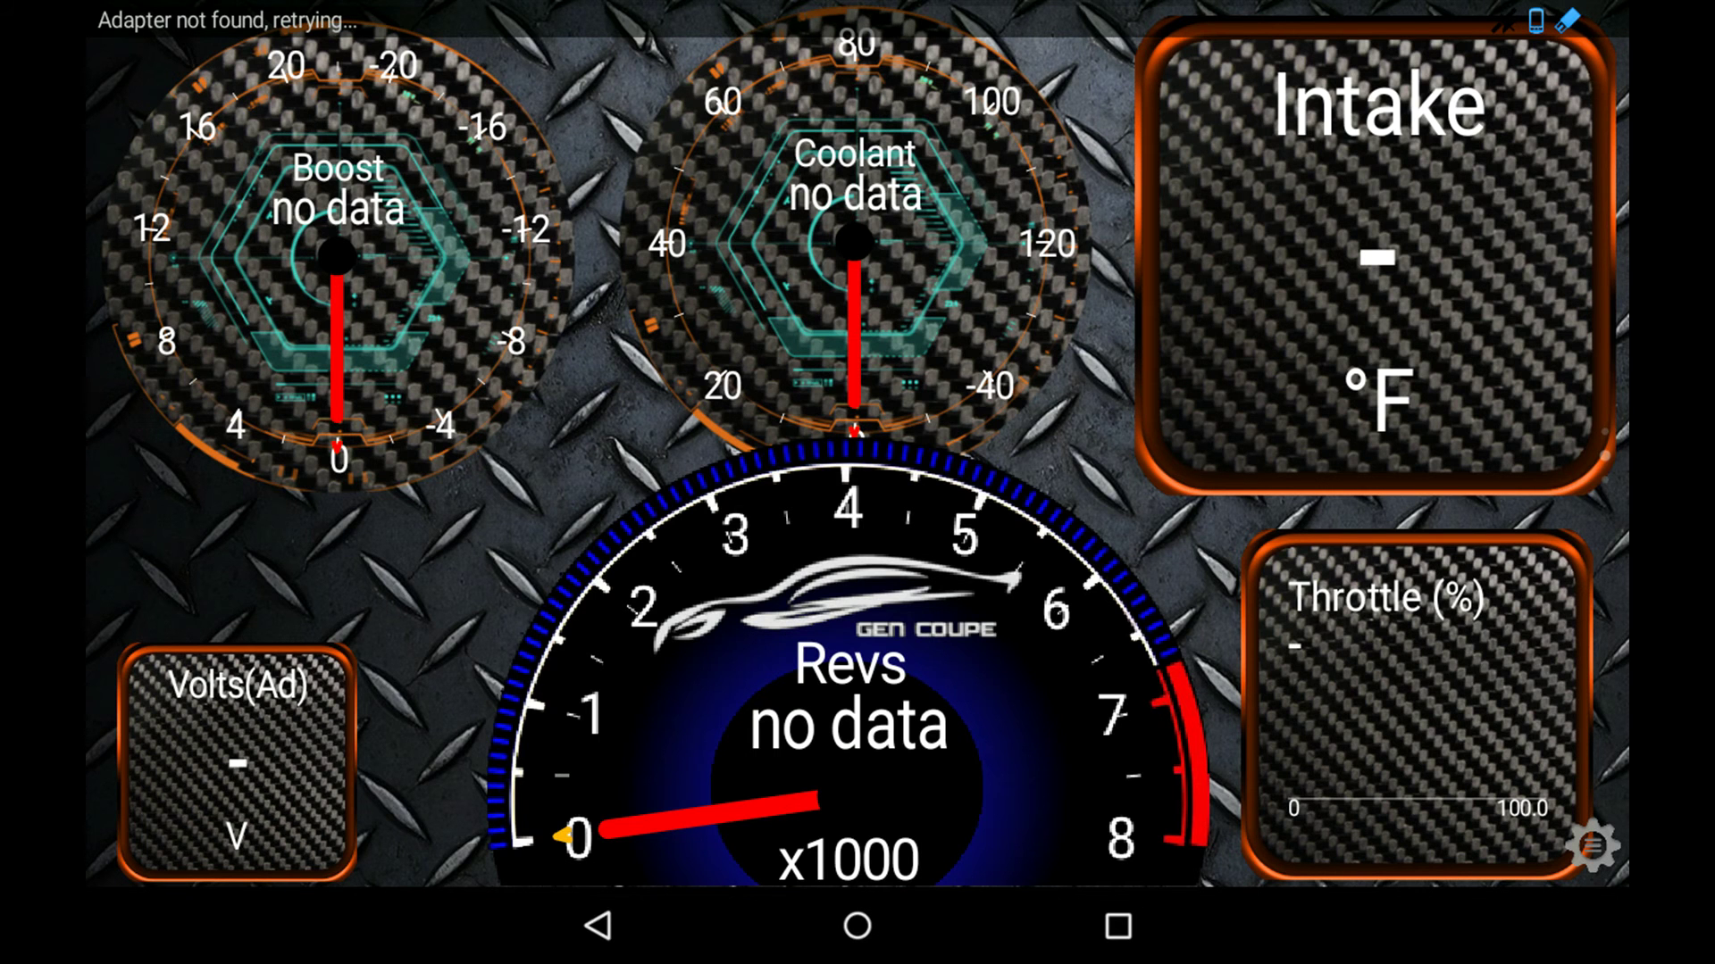